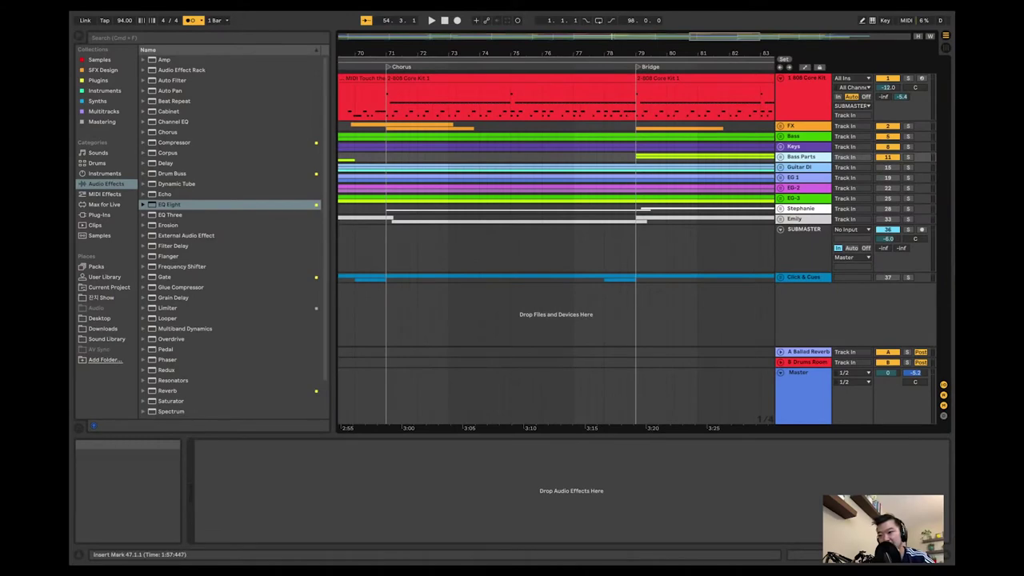
Move the Guitar DI group to the end of the track list, below Click & Cues.
scroll(555, 239, left, 15)
scroll(556, 240, left, 15)
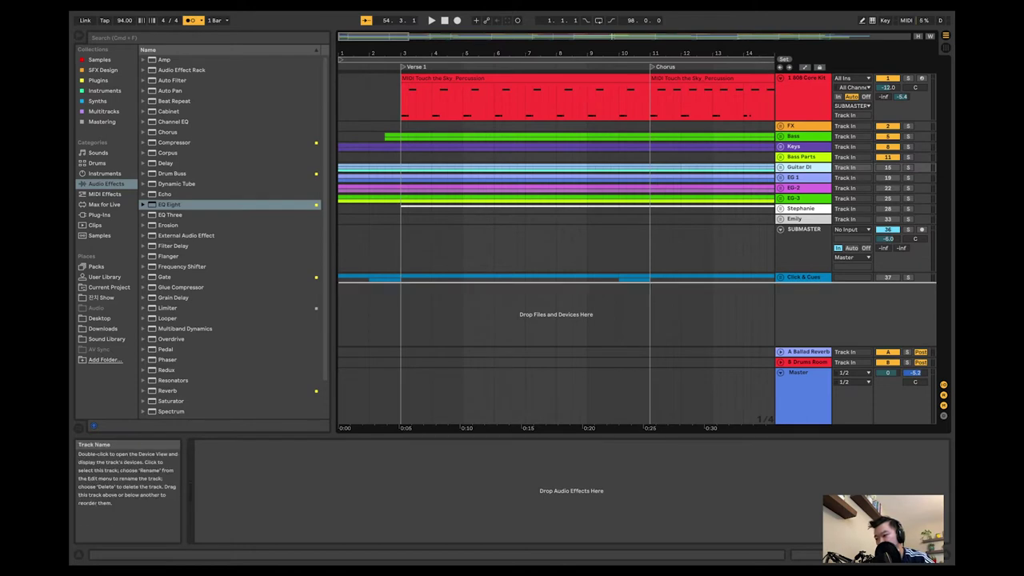
drag(798, 166, 800, 286)
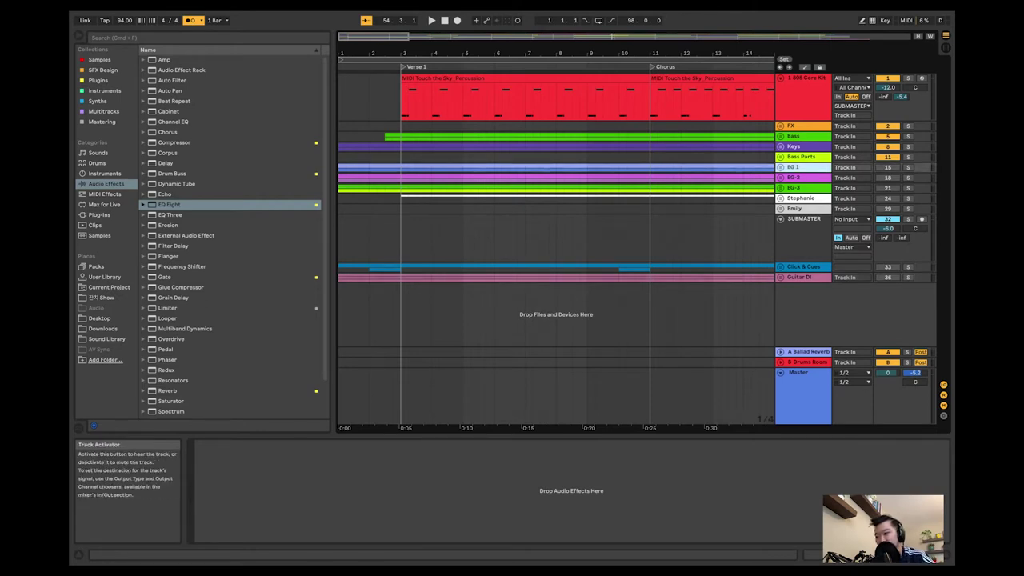
Unfold the EG 1 group with its Senn and Shure tracks and play it soloed from 6.4.1.
key(ctrl+alt+u)
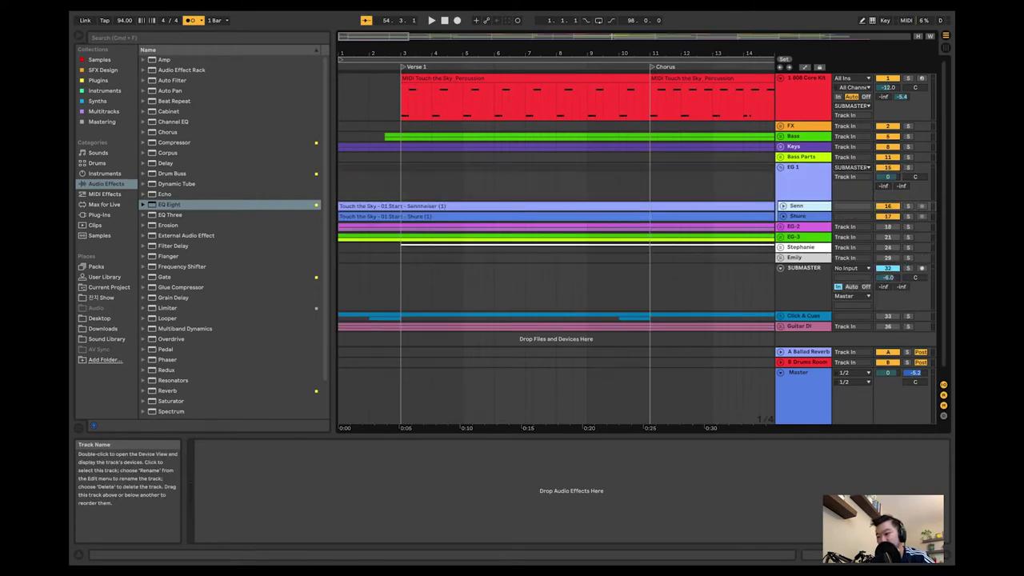
click(556, 228)
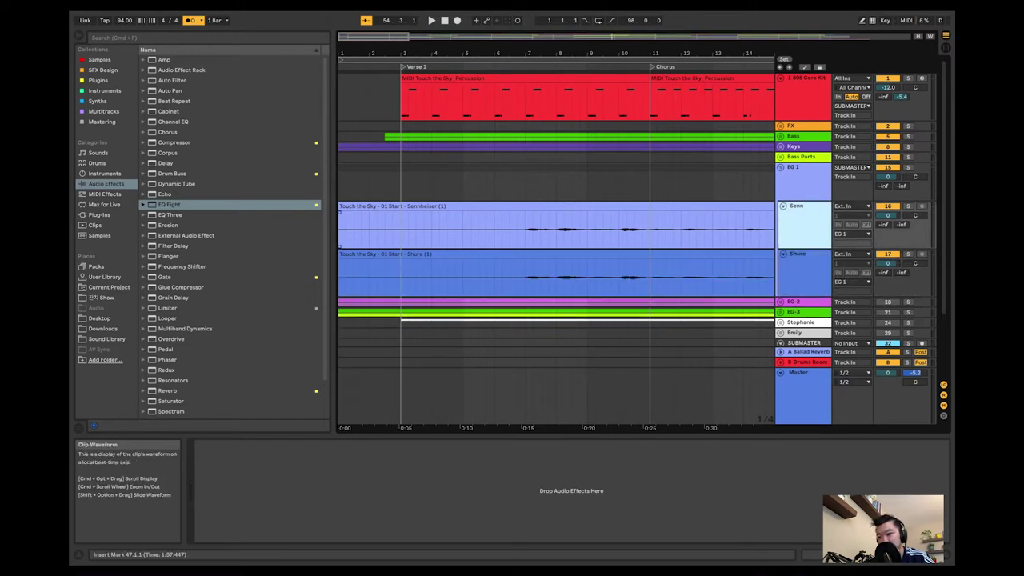
click(408, 228)
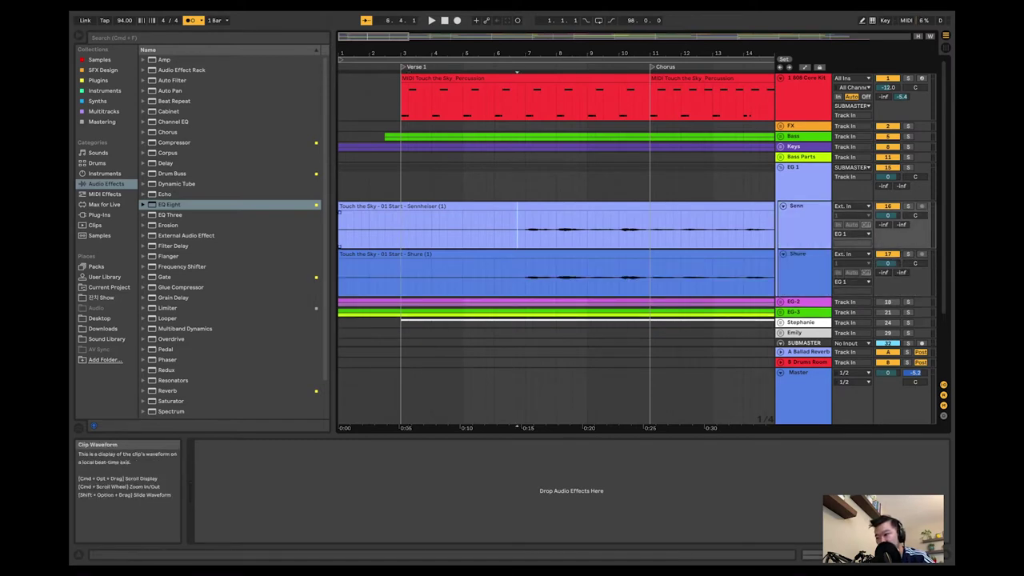
click(376, 228)
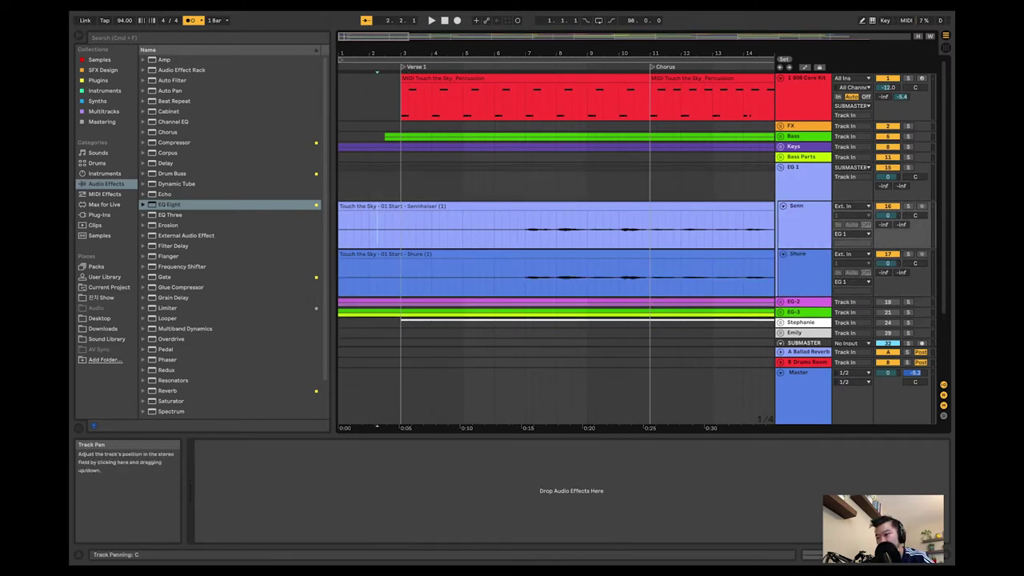
key(space)
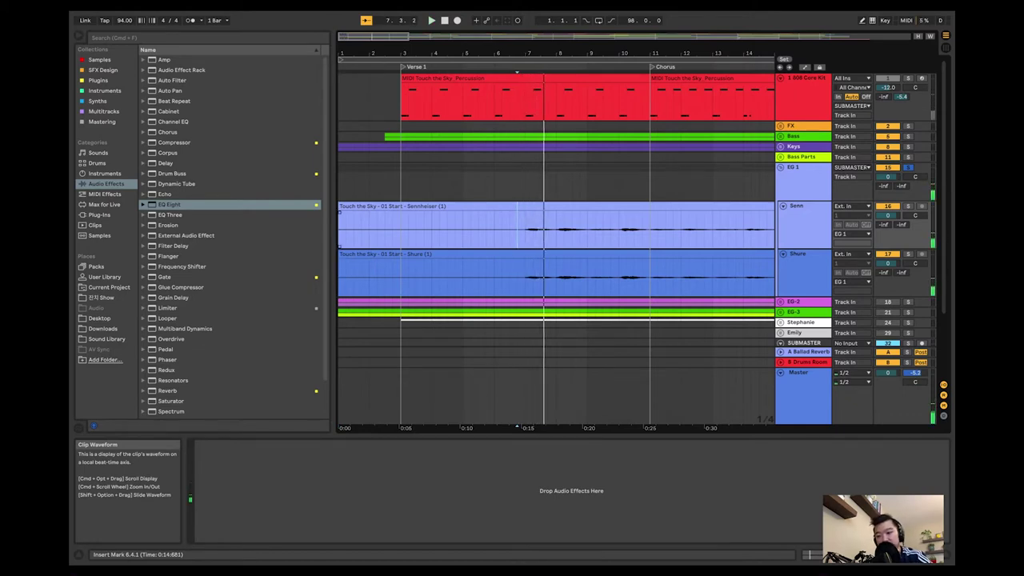
Split the Senn and Shure clips at 6.4.1 and delete the silent part before that point.
key(super+e)
key(Down)
key(space)
key(Left)
key(shift+Up)
key(Delete)
Delete the silent passage in the Senn and Shure clips from bar 24 to bar 42.
scroll(555, 240, right, 10)
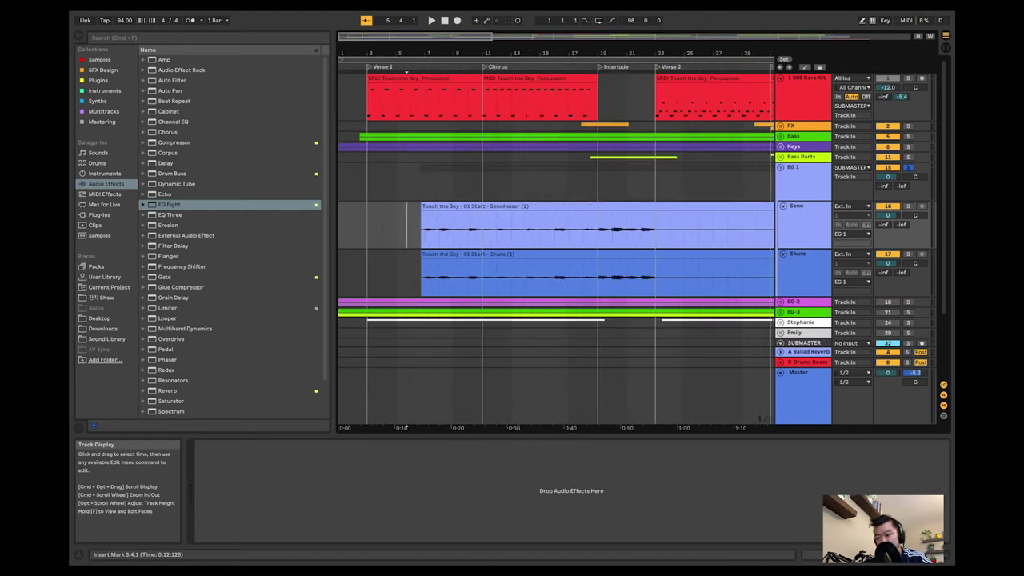
scroll(556, 240, right, 5)
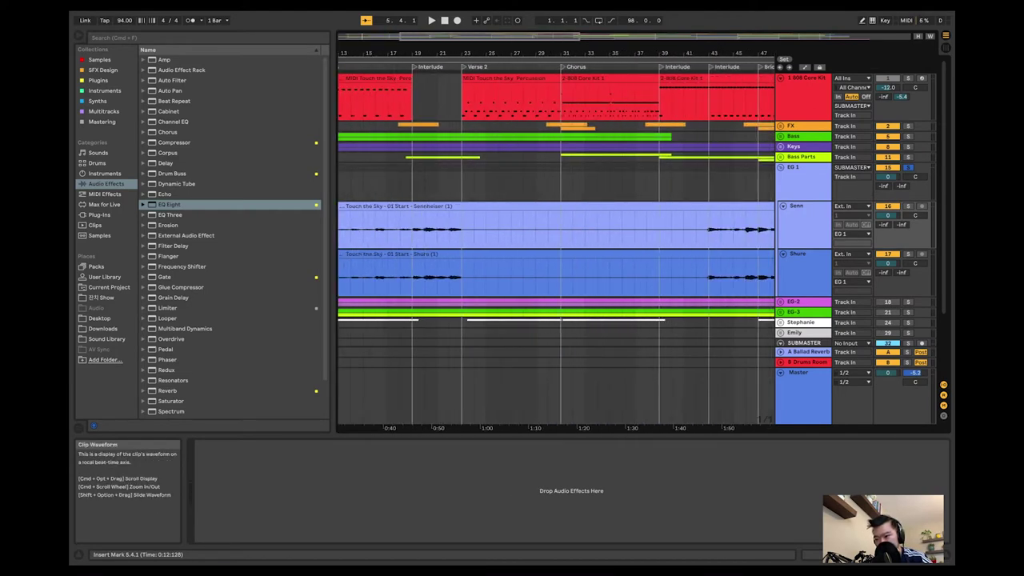
drag(474, 228, 696, 272)
scroll(697, 272, right, 10)
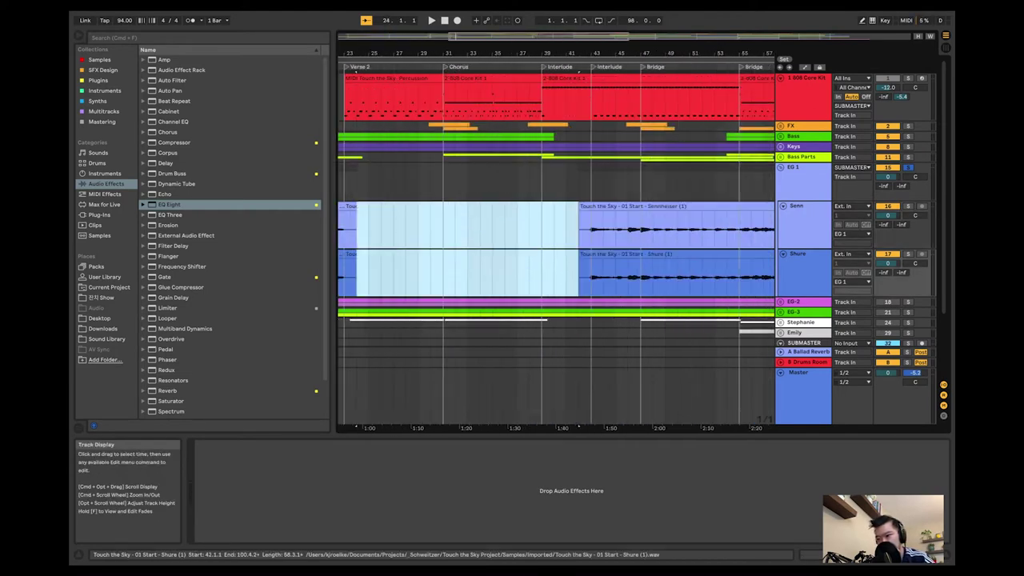
Delete the remaining silent passages in the Senn and Shure clips, including bars 72 to 86.
scroll(696, 272, right, 5)
drag(574, 232, 736, 276)
scroll(735, 428, right, 10)
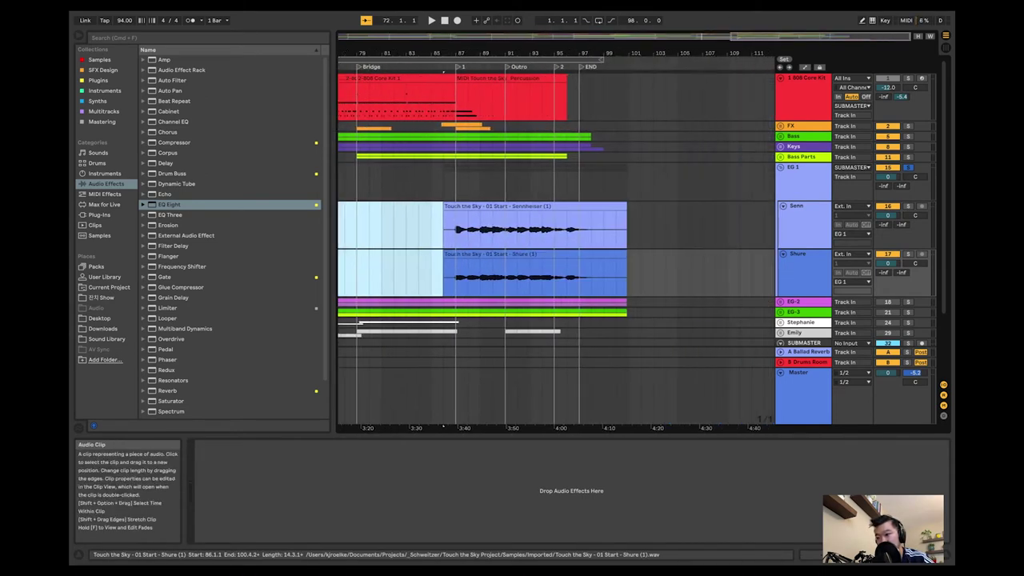
key(Delete)
Unsolo the EG 1 group at a volume of -12 dB and play the mix from the start of Verse 1.
click(612, 428)
scroll(556, 240, left, 20)
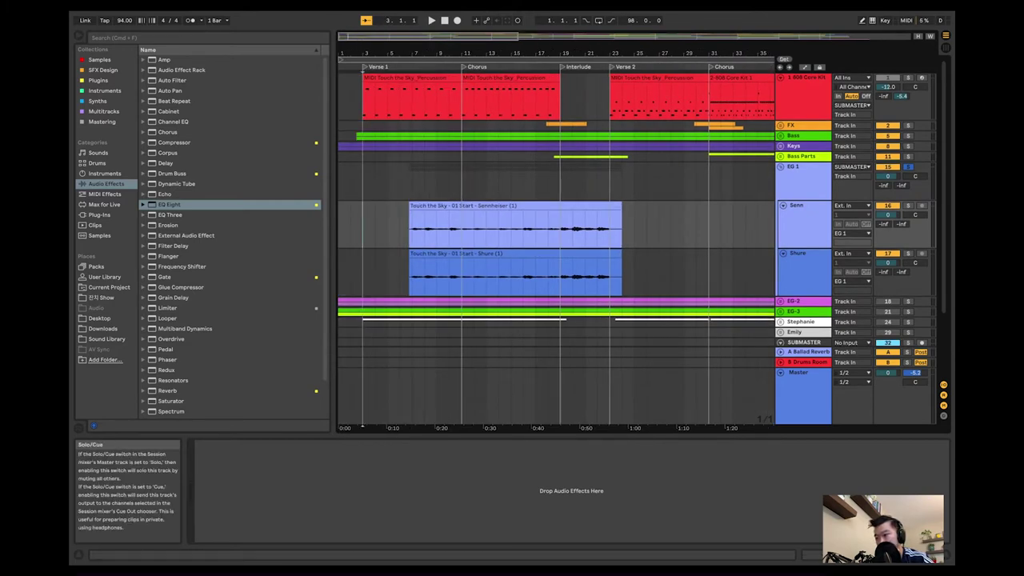
key(space)
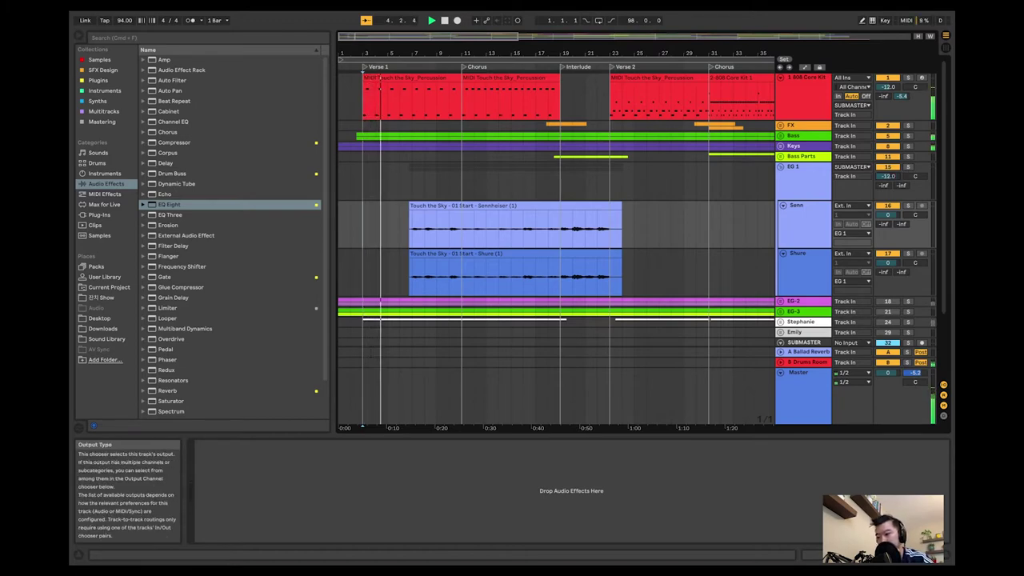
Unfold the first vocalist's group, show the Lead track's devices and collapse the Lead track.
scroll(635, 248, down, 3)
click(800, 262)
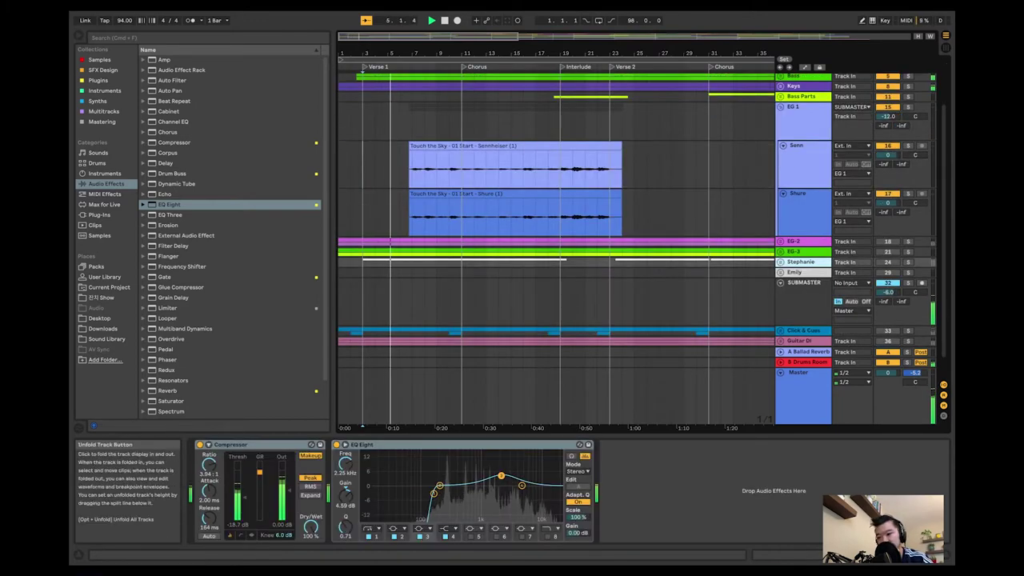
click(780, 261)
scroll(780, 261, down, 2)
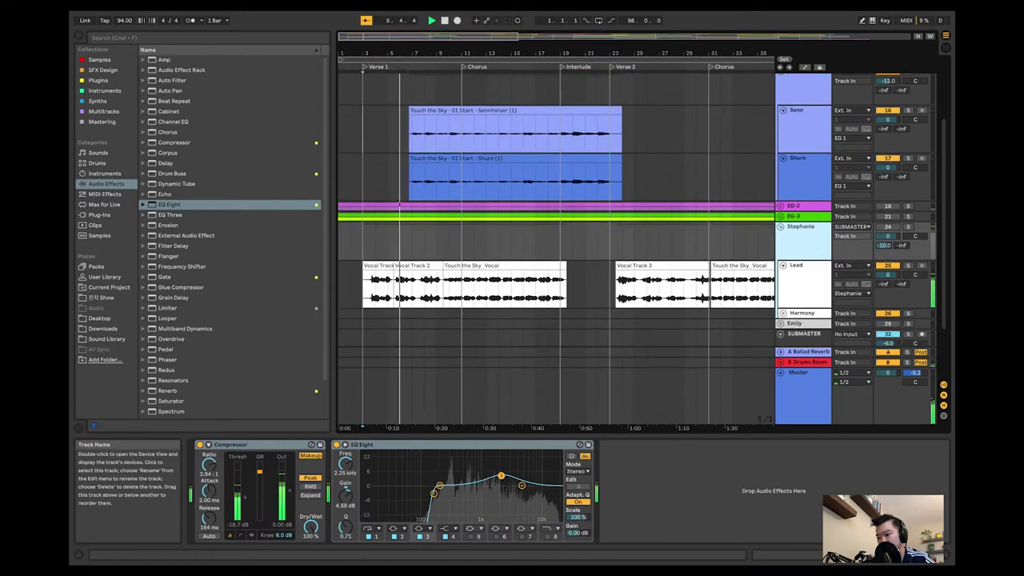
click(796, 264)
click(780, 266)
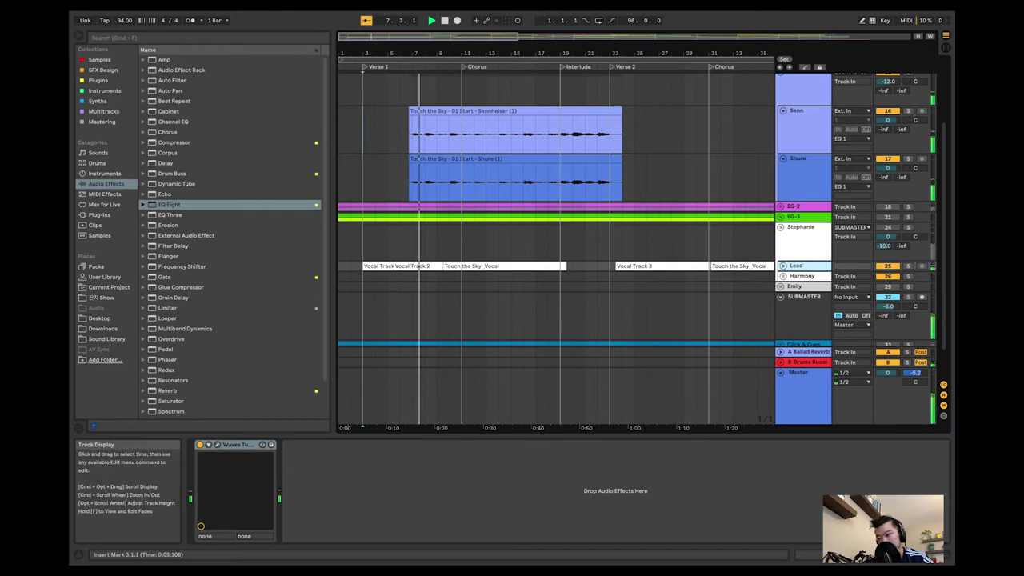
scroll(556, 247, up, 3)
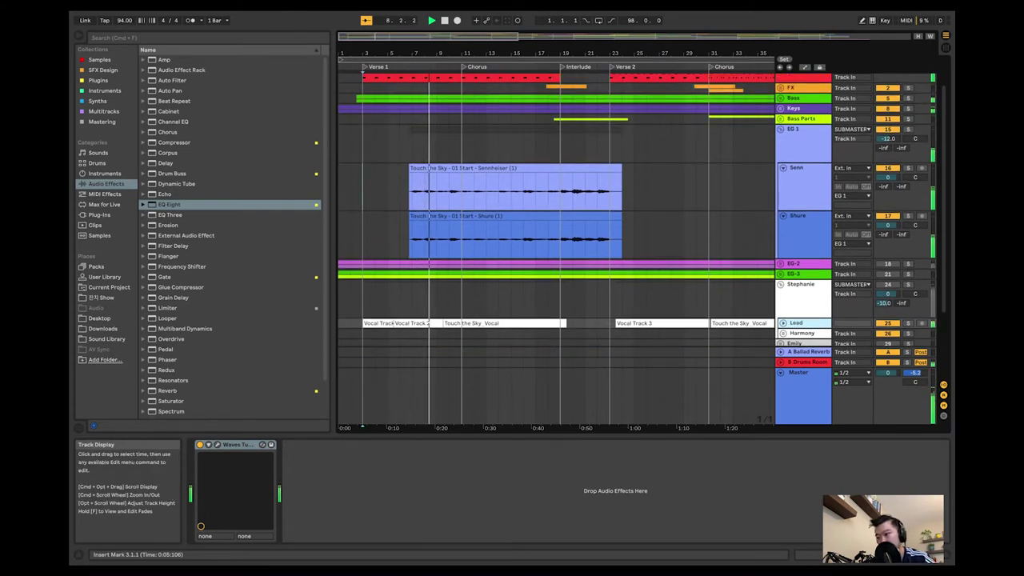
Add a Compressor to EG 1 with ratio 4.06:1, attack 9.47 ms, release 228 ms and threshold -24.7 dB.
click(888, 139)
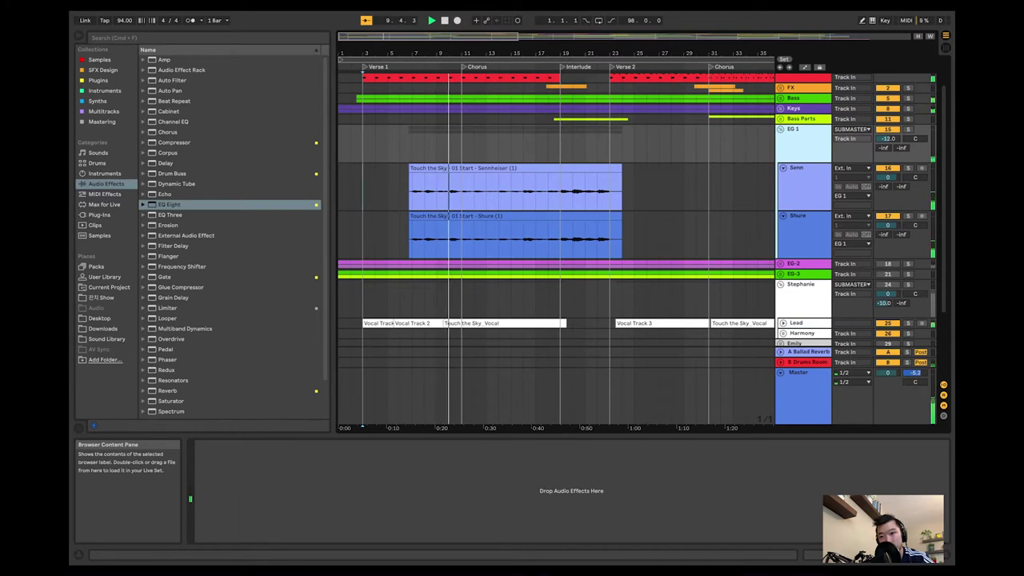
double_click(174, 141)
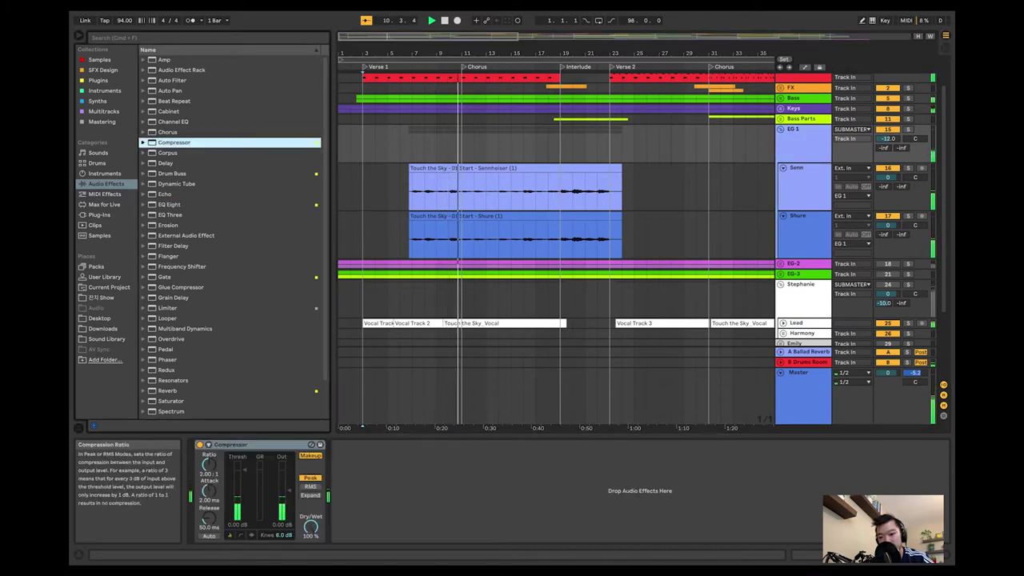
drag(208, 463, 208, 452)
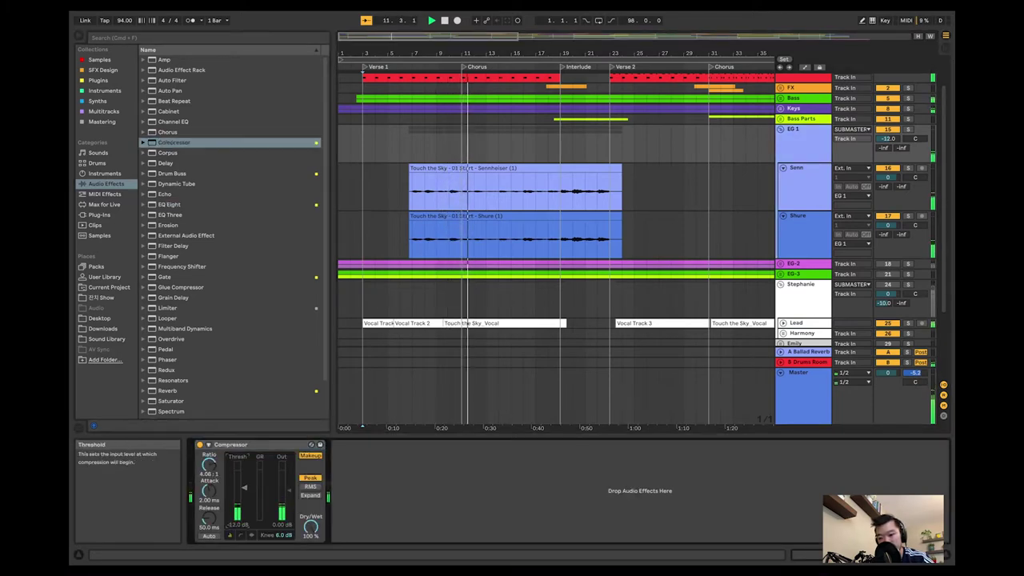
mouse_move(208, 490)
mouse_down()
mouse_move(209, 499)
mouse_move(208, 480)
mouse_up()
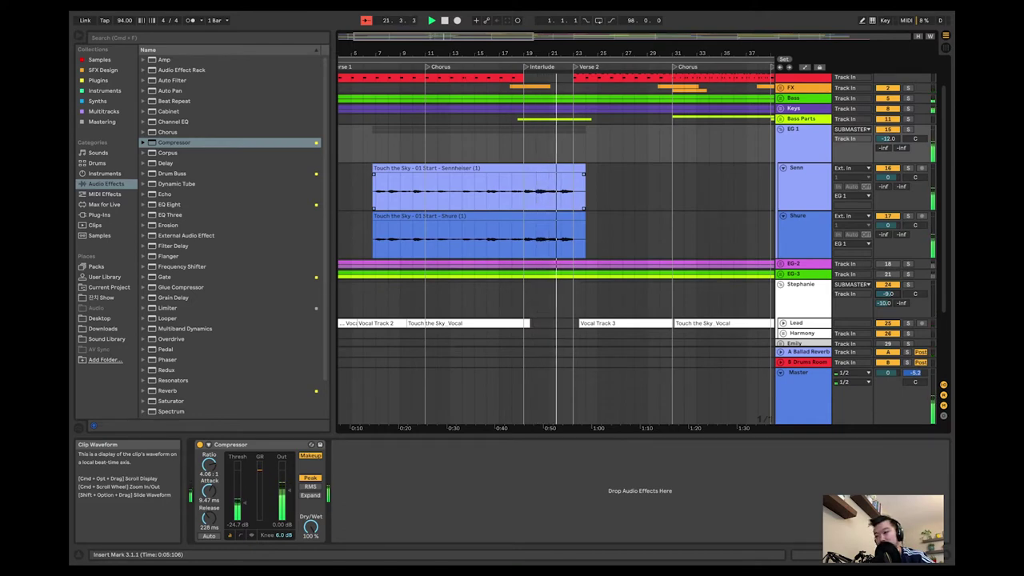
Split the Senn and Shure clips at the Interlude marker and trim the earlier clips' ends back to bar 18.
click(478, 233)
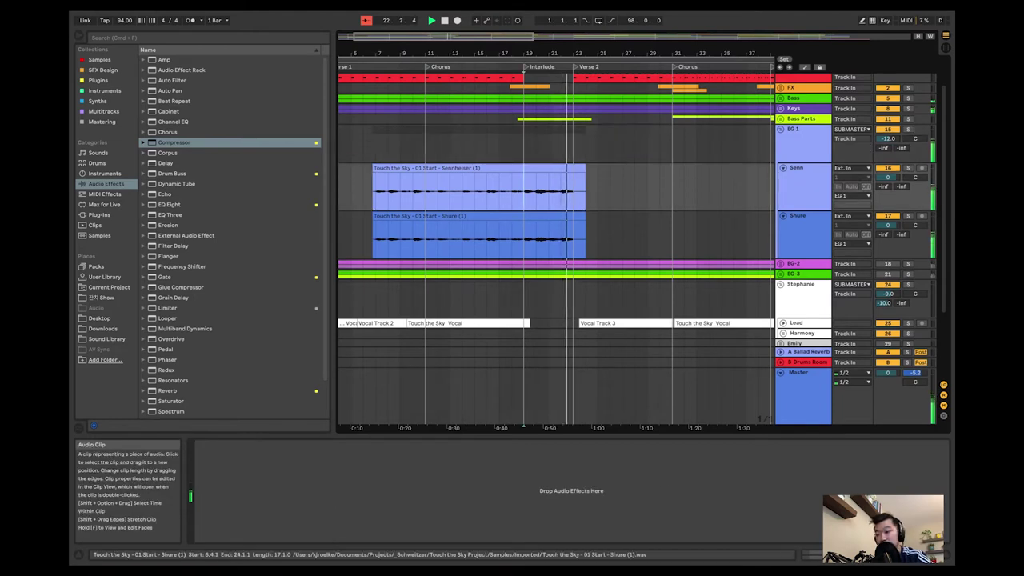
key(super+e)
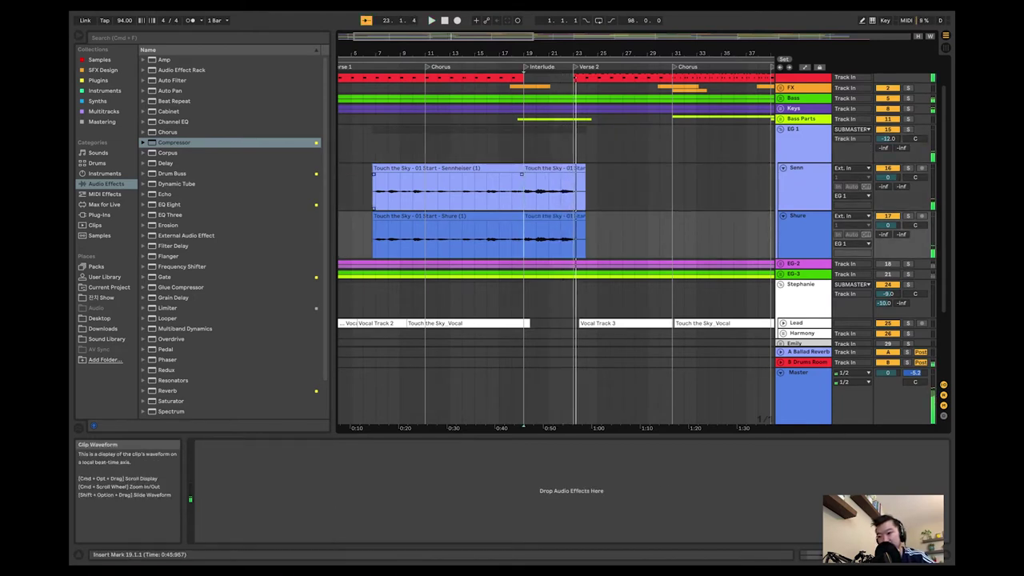
click(378, 192)
key(plus)
key(plus)
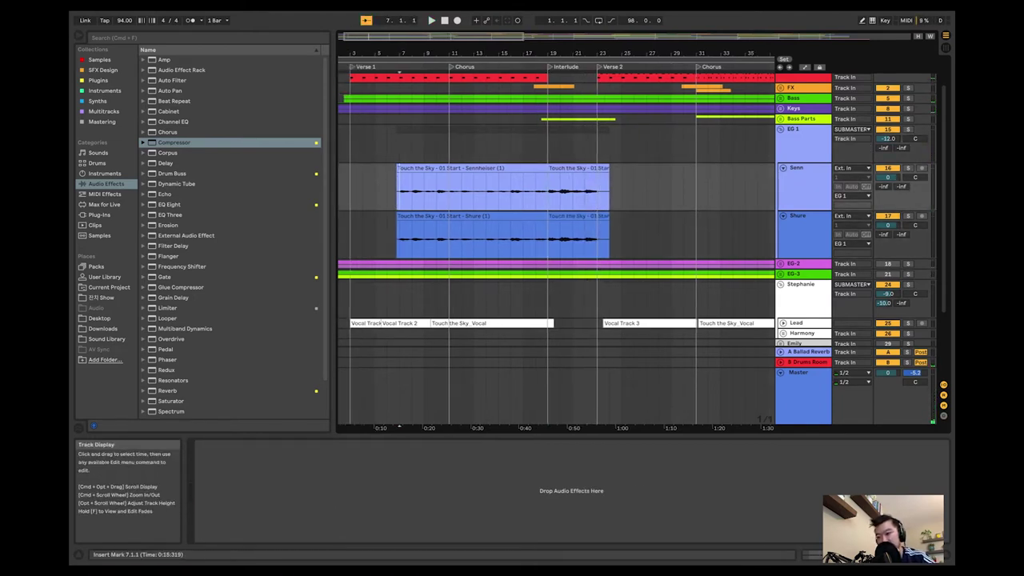
key(plus)
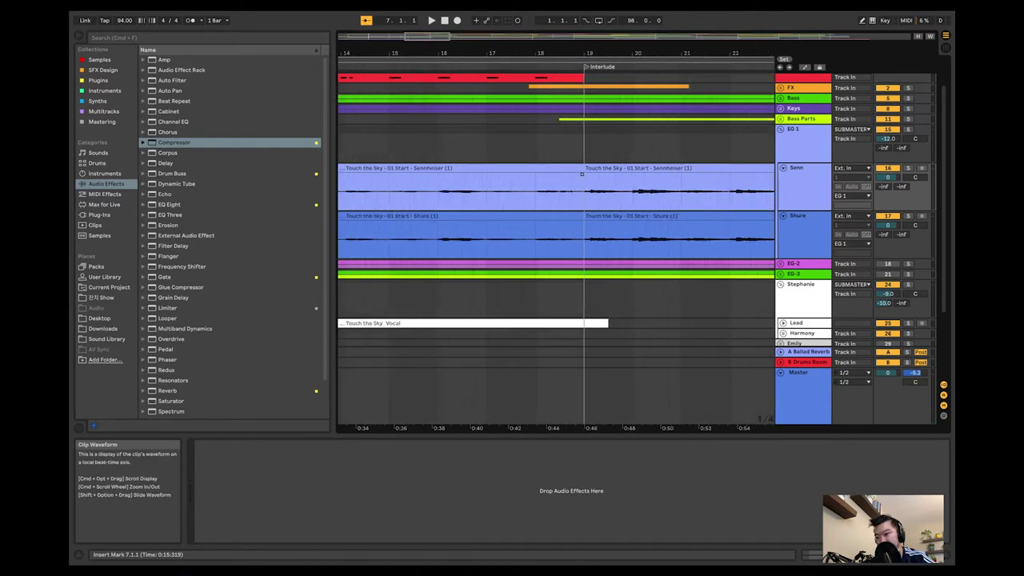
click(480, 171)
drag(583, 188, 535, 188)
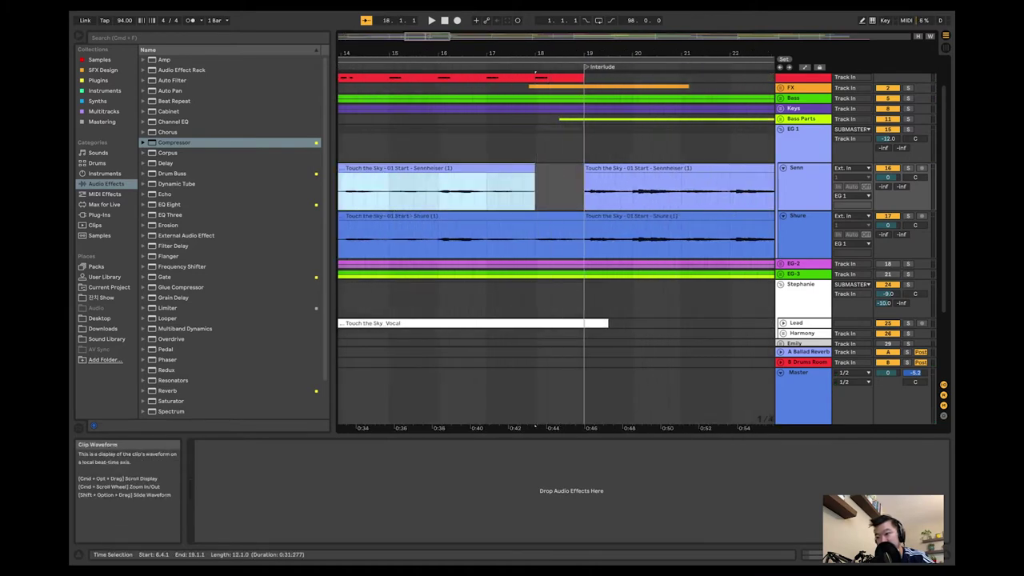
drag(583, 236, 535, 236)
Play the mix from the start of the EG 1 clips at 6.4.1.
key(minus)
key(minus)
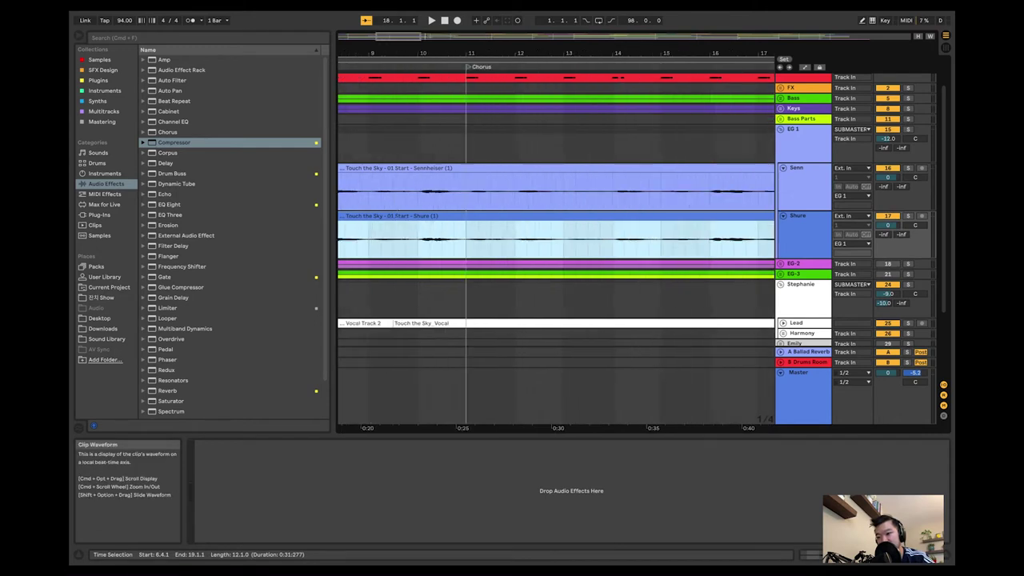
key(shift+Up)
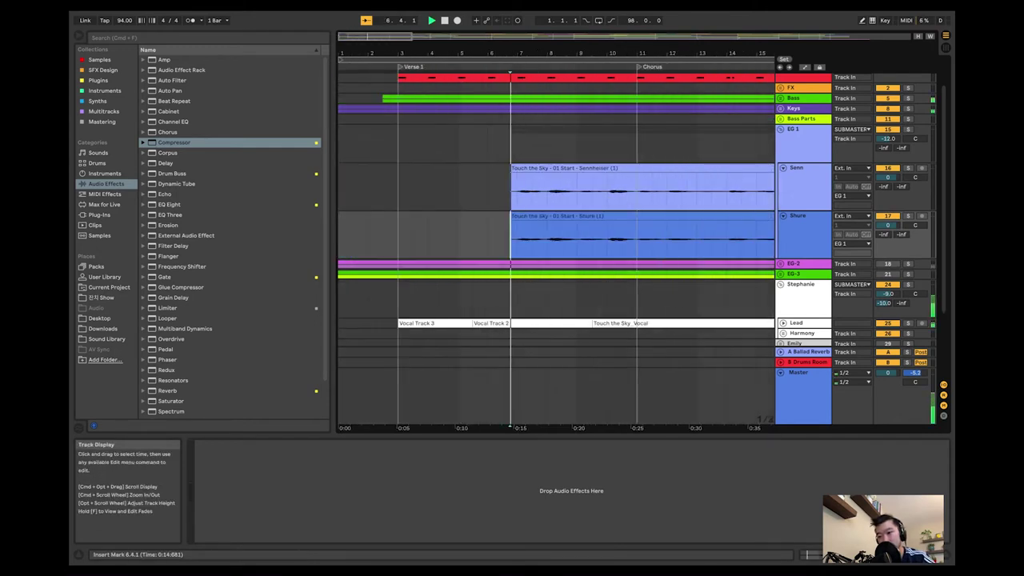
key(space)
scroll(432, 169, right, 5)
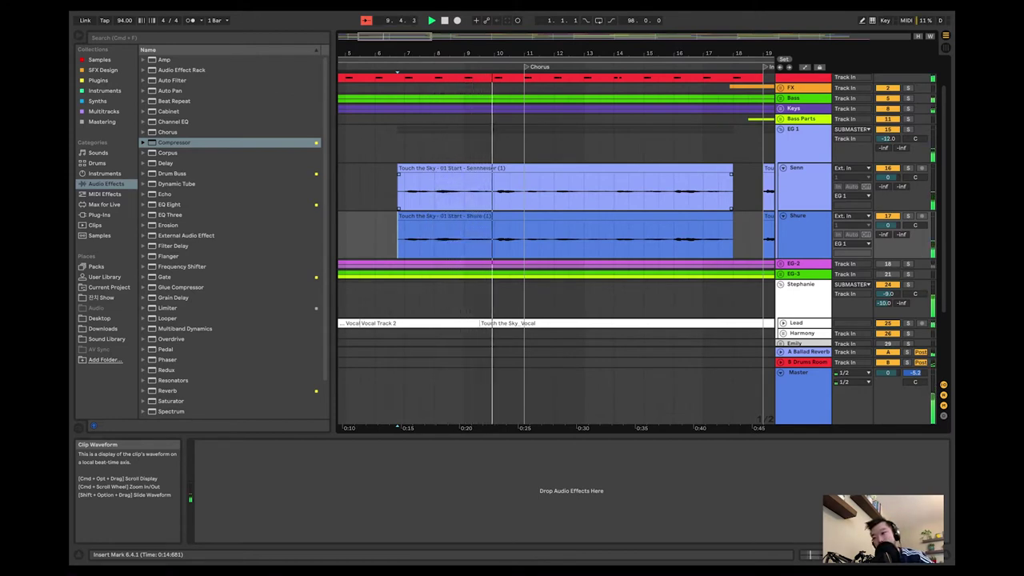
Add an EQ Eight after the Compressor on the EG 1 group.
key(Return)
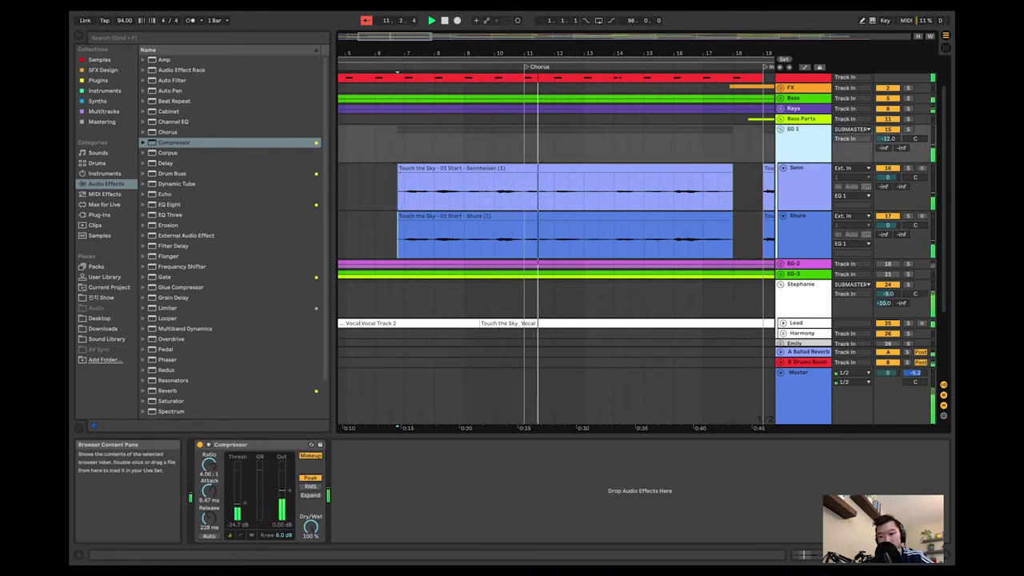
key(Down)
key(Down)
key(Down)
key(Down)
key(Down)
key(Down)
key(Return)
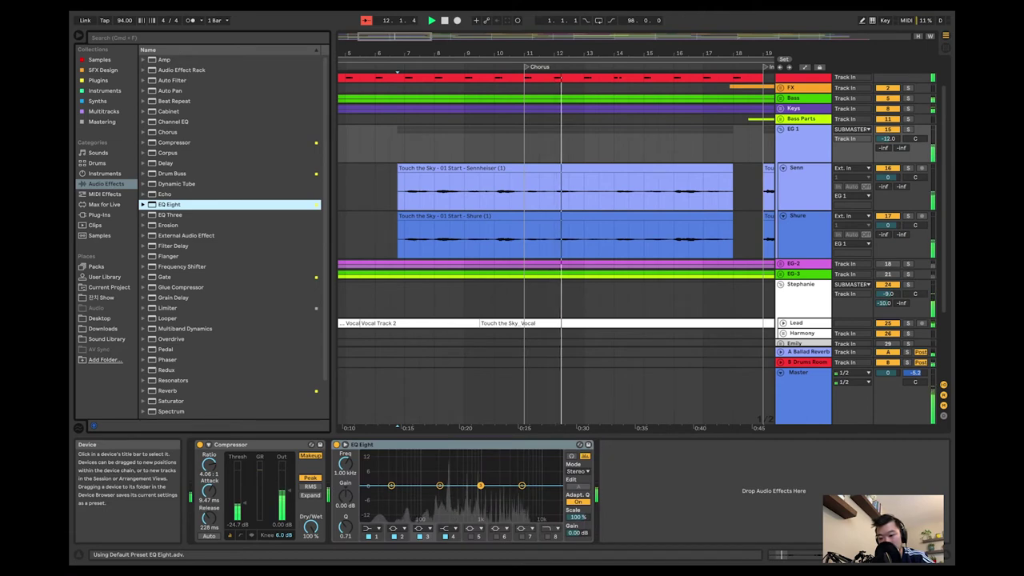
Make EQ Eight's band 1 a low-cut filter at 108 Hz and listen through to the Interlude.
click(391, 485)
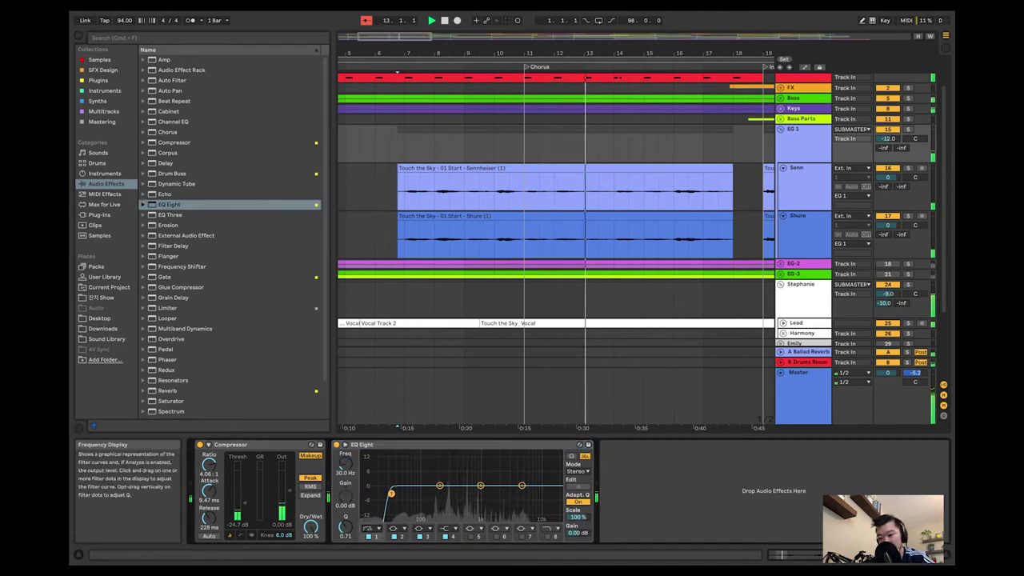
drag(391, 486, 424, 494)
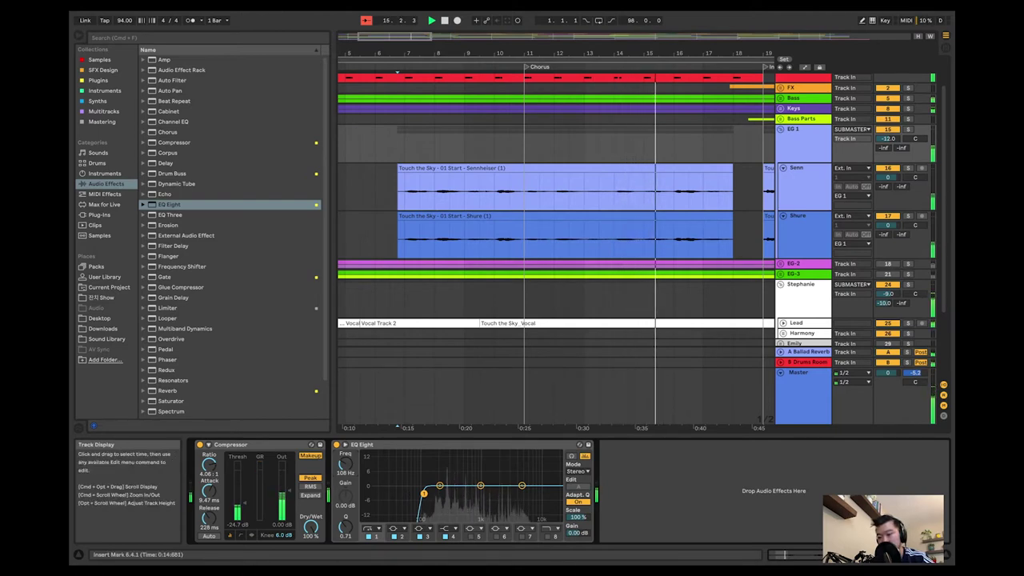
scroll(555, 240, right, 3)
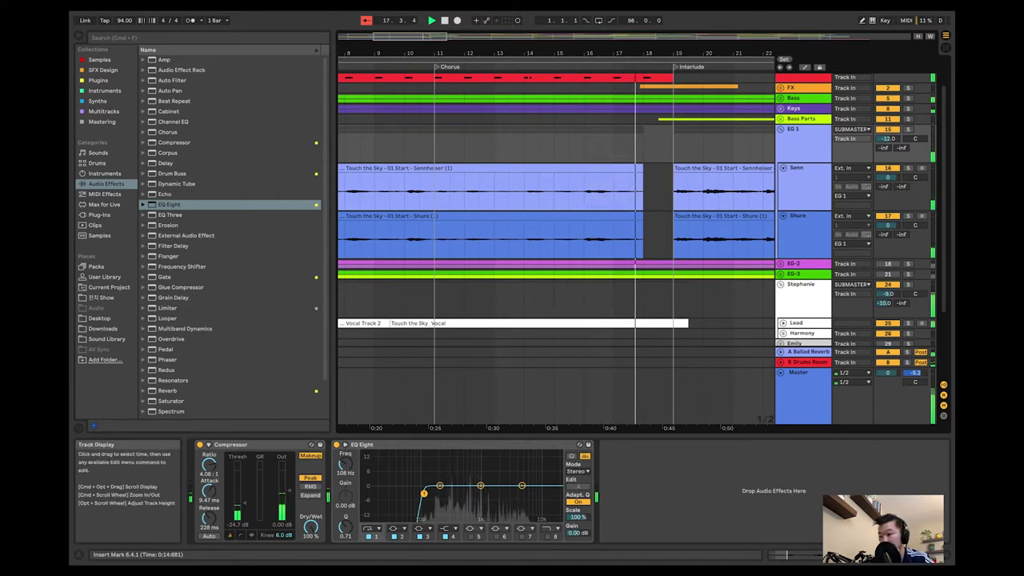
scroll(556, 240, right, 1)
scroll(555, 240, right, 3)
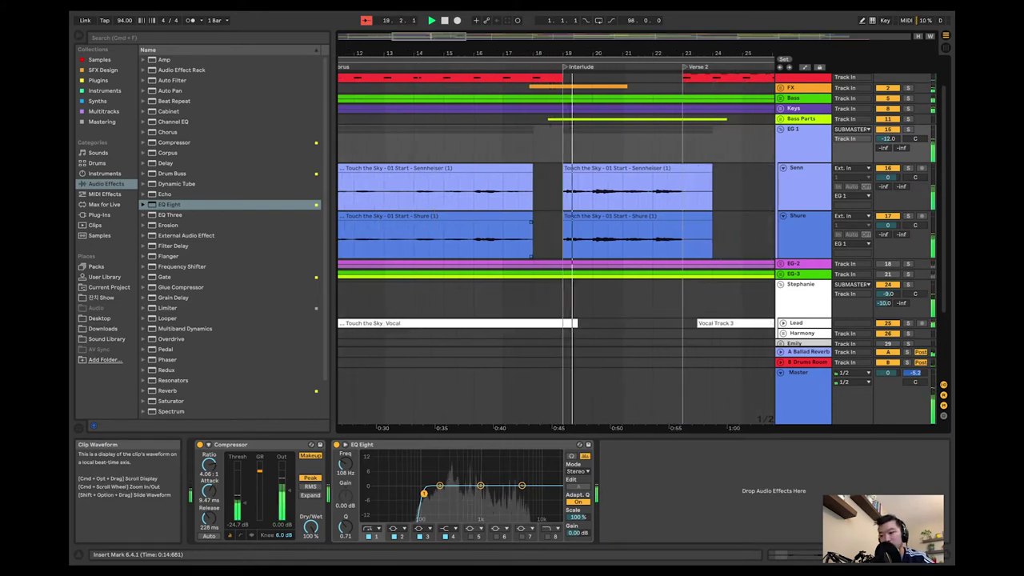
Trim the starts of the Senn and Shure clips before the second Interlude at bar 43 to 42.3.1.
scroll(556, 240, right, 8)
scroll(556, 240, right, 15)
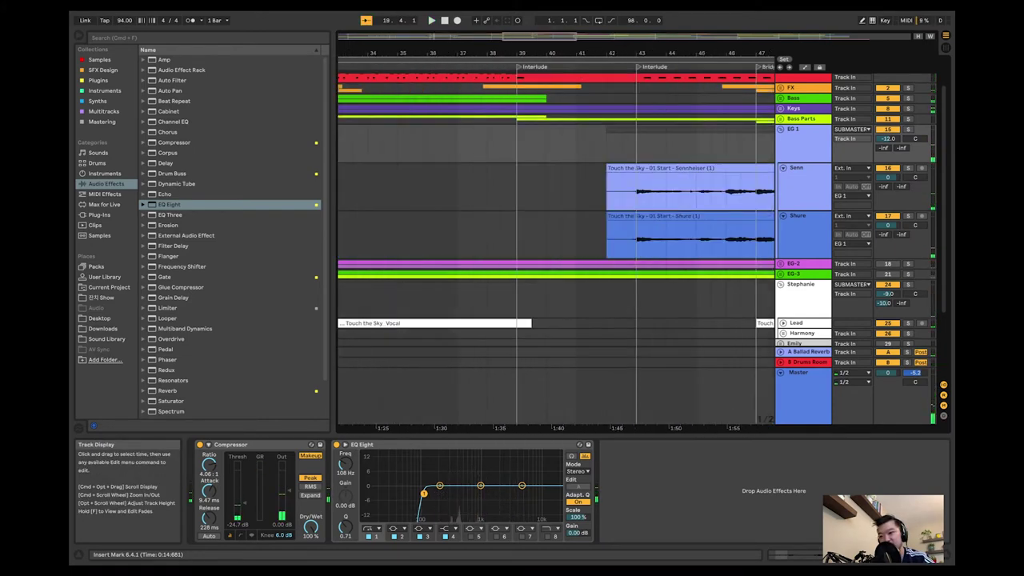
click(552, 188)
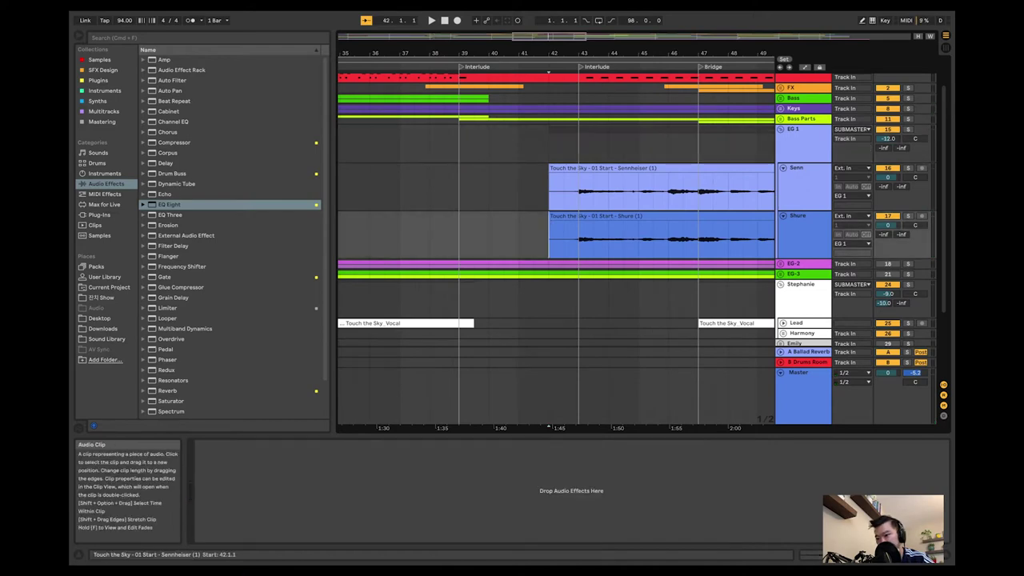
drag(549, 170, 564, 169)
click(560, 236)
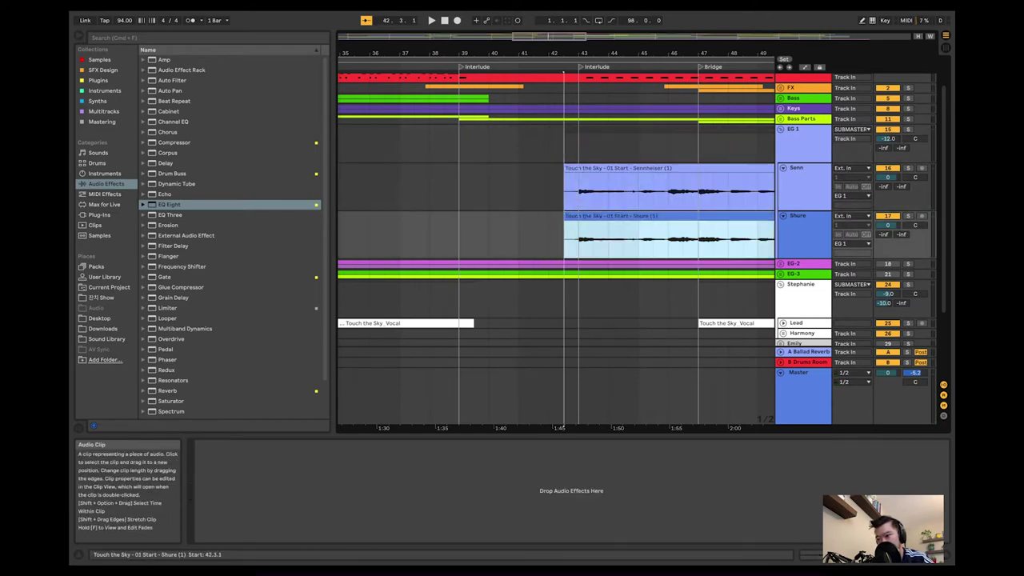
drag(549, 218, 564, 217)
Play the Bridge at bar 55 through to the Down Chorus with EG 1 soloed and turn on the metronome.
key(space)
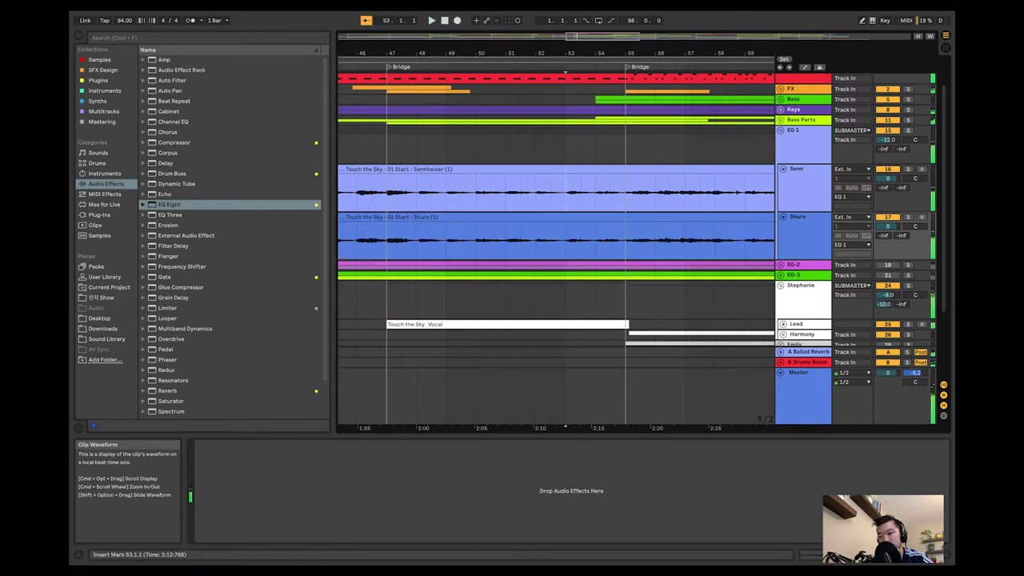
scroll(555, 240, right, 5)
key(space)
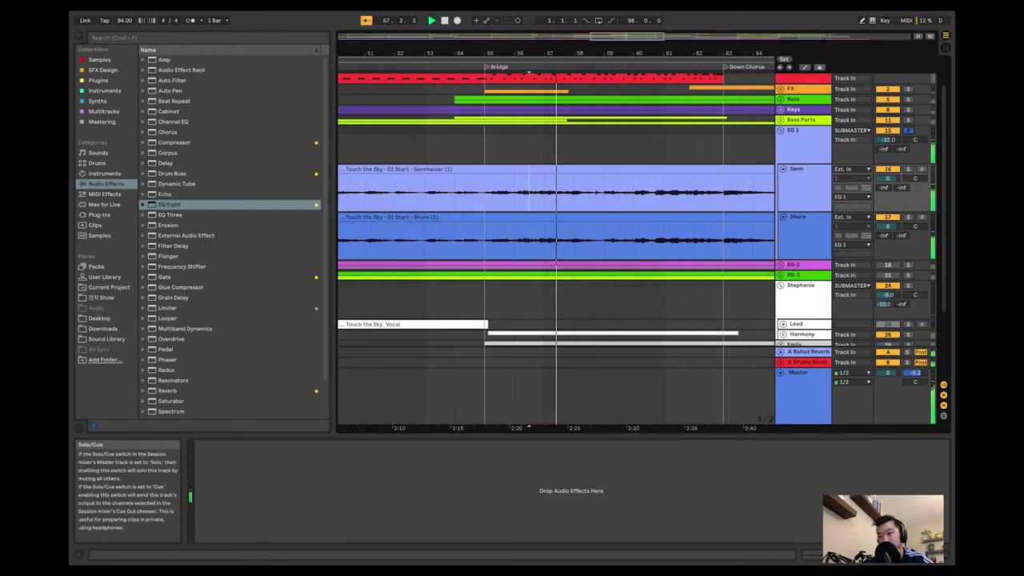
click(478, 240)
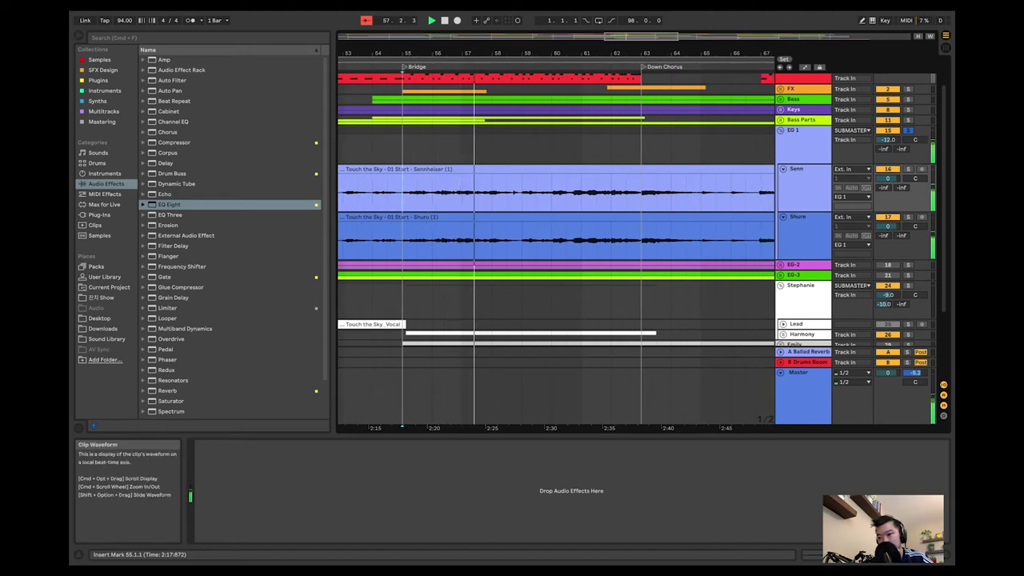
click(192, 20)
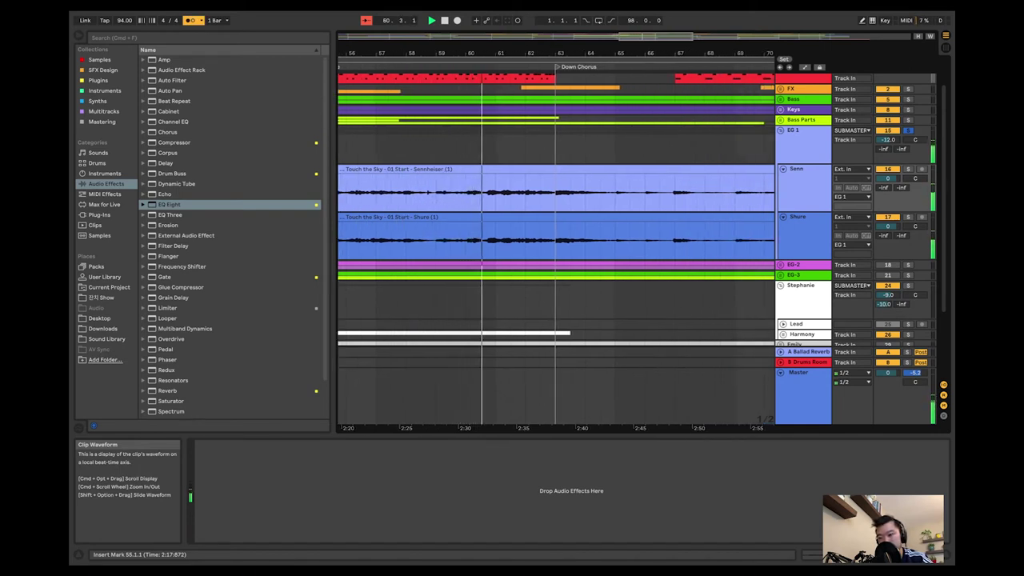
scroll(556, 240, up, 2)
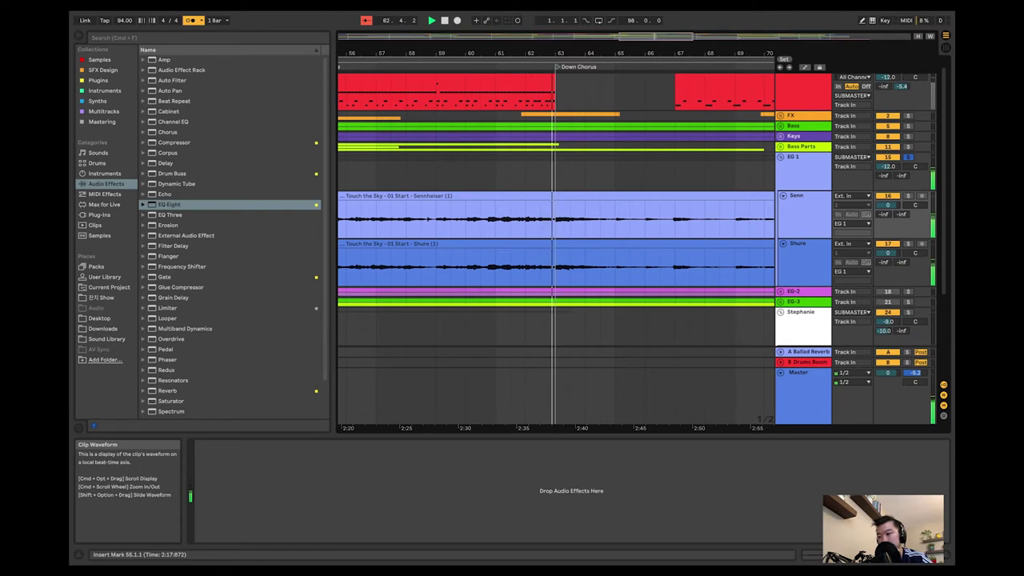
scroll(556, 240, right, 3)
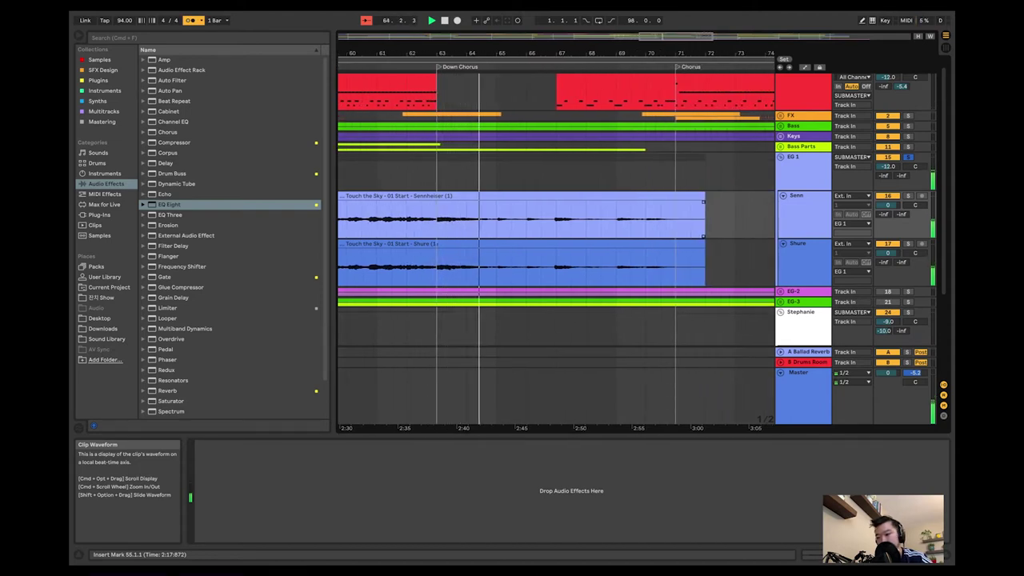
Play the soloed EG 1 group's last clips from 87.1.1 and from marker 2 at 95.1.1.
scroll(556, 240, right, 12)
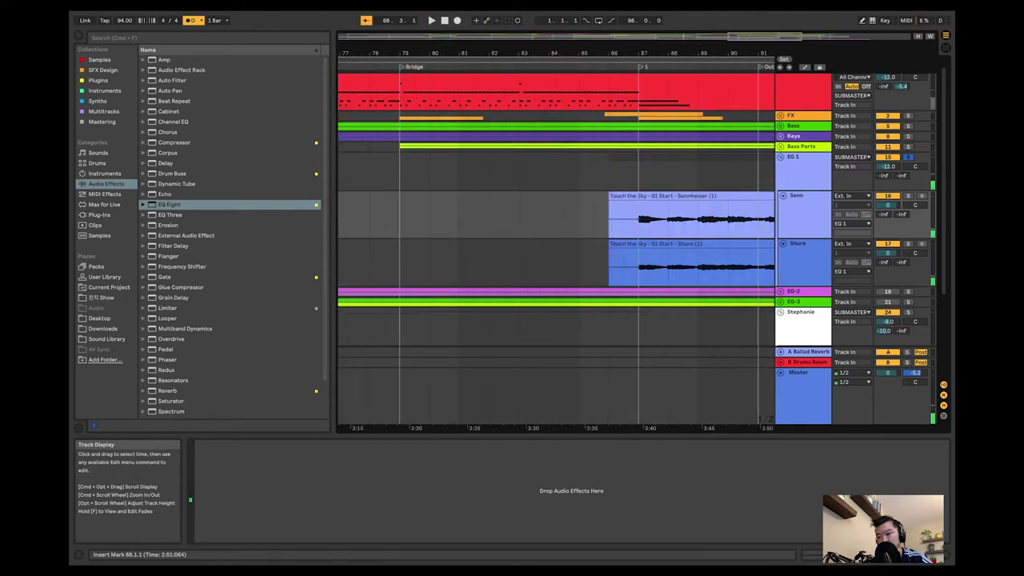
scroll(556, 240, right, 5)
key(space)
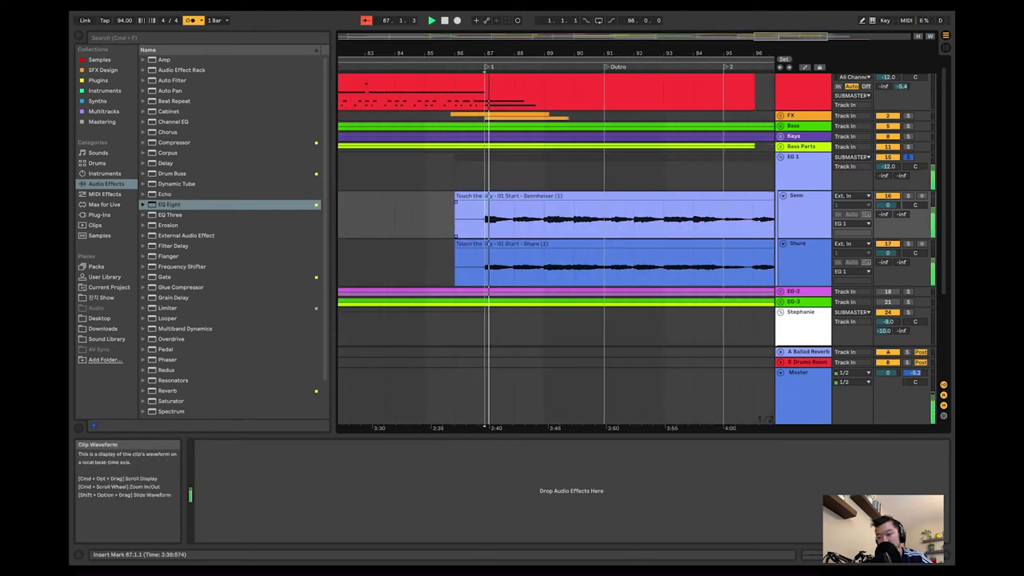
scroll(556, 240, right, 5)
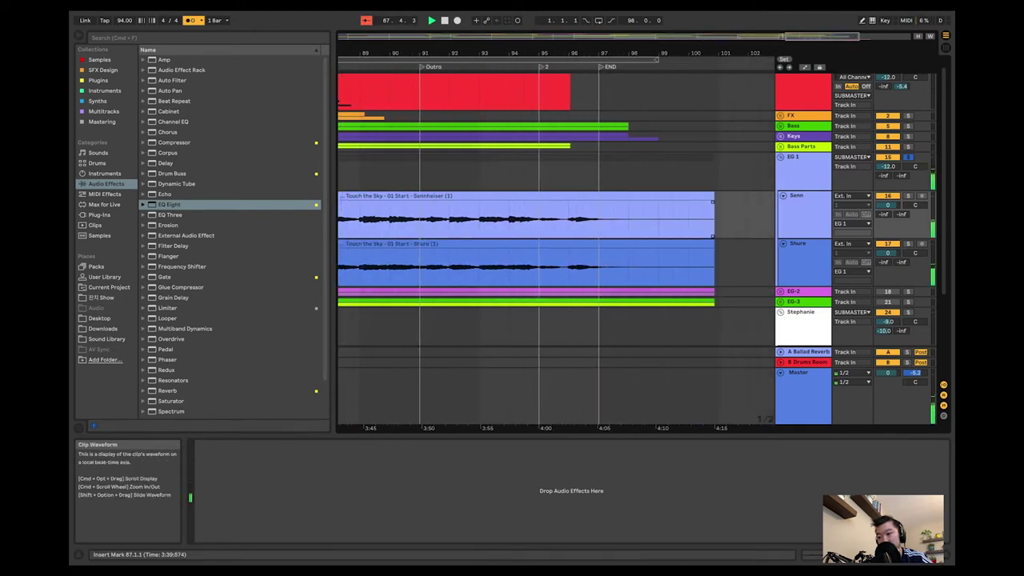
scroll(556, 240, left, 4)
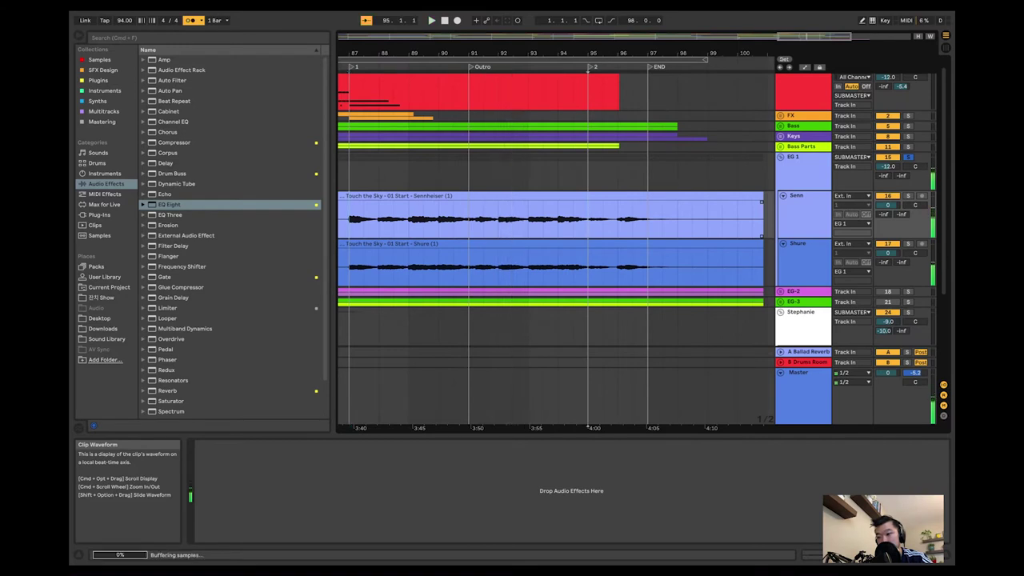
click(592, 328)
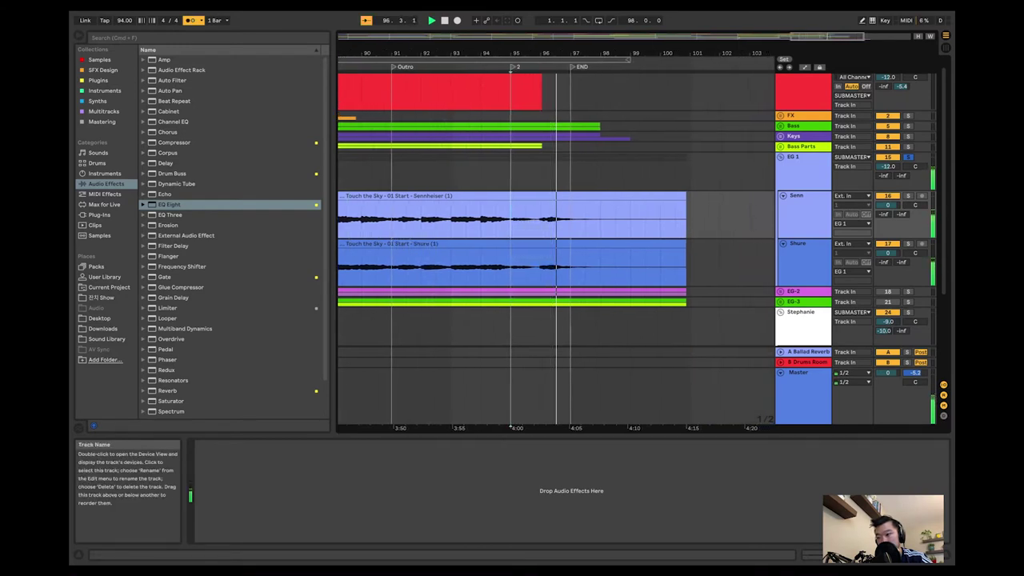
Solo the Senn track in the EG 1 group and play it from 87.1.1.
click(803, 171)
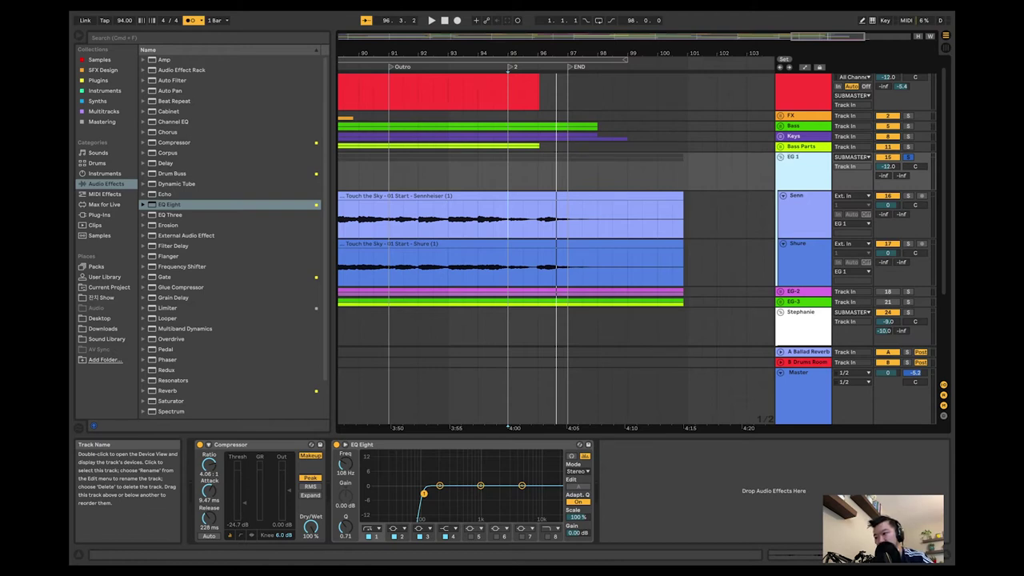
scroll(552, 240, left, 5)
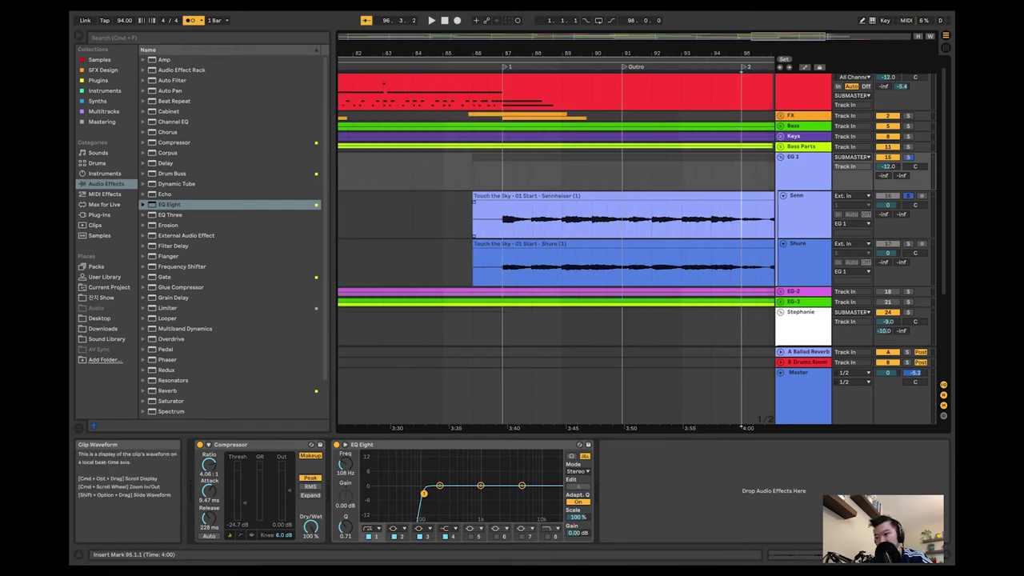
click(503, 216)
key(space)
scroll(556, 240, left, 1)
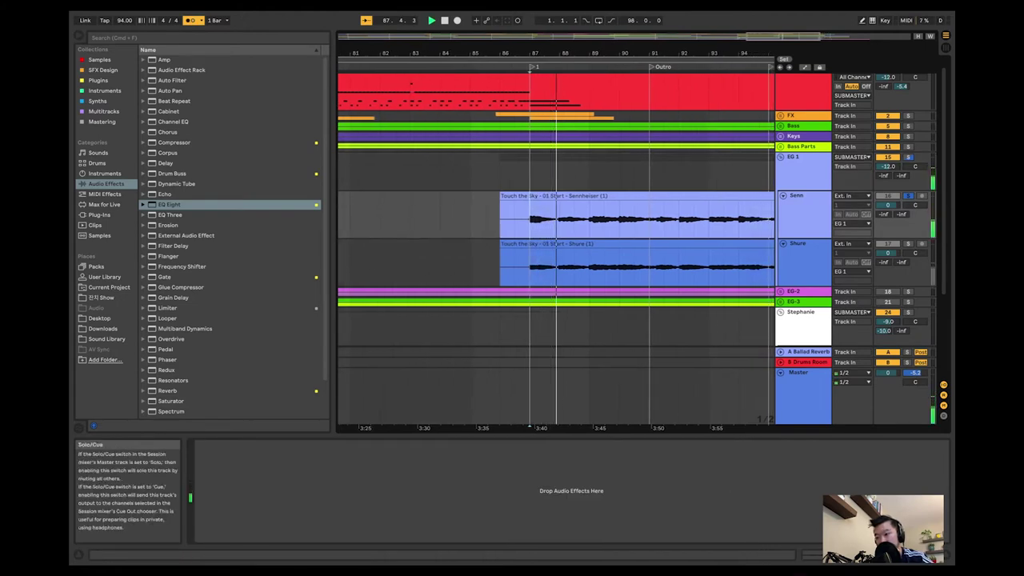
key(space)
Play the soloed Senn track from the Interlude at bar 19 and stop playback.
scroll(556, 240, left, 15)
scroll(556, 239, left, 18)
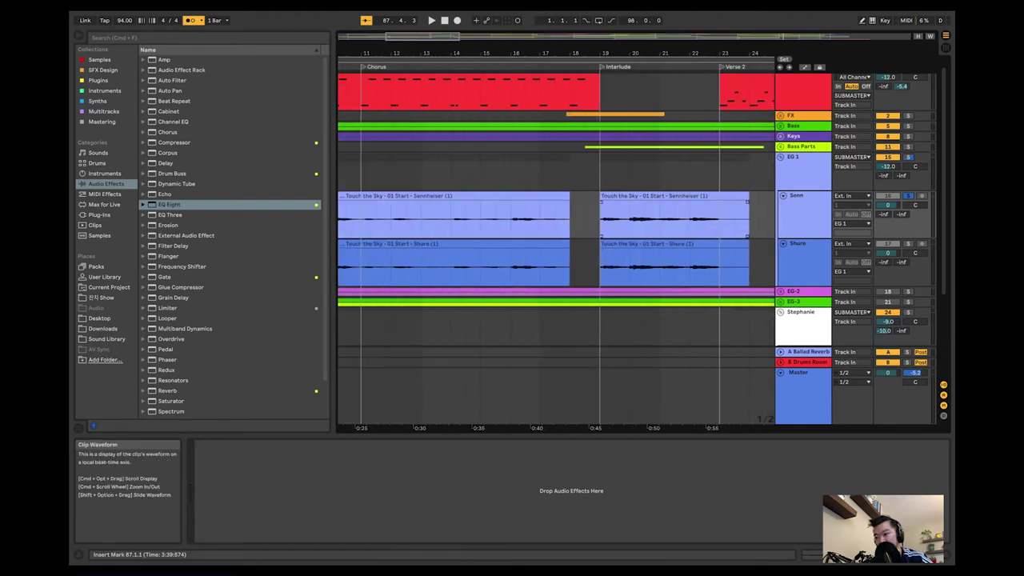
click(602, 66)
key(space)
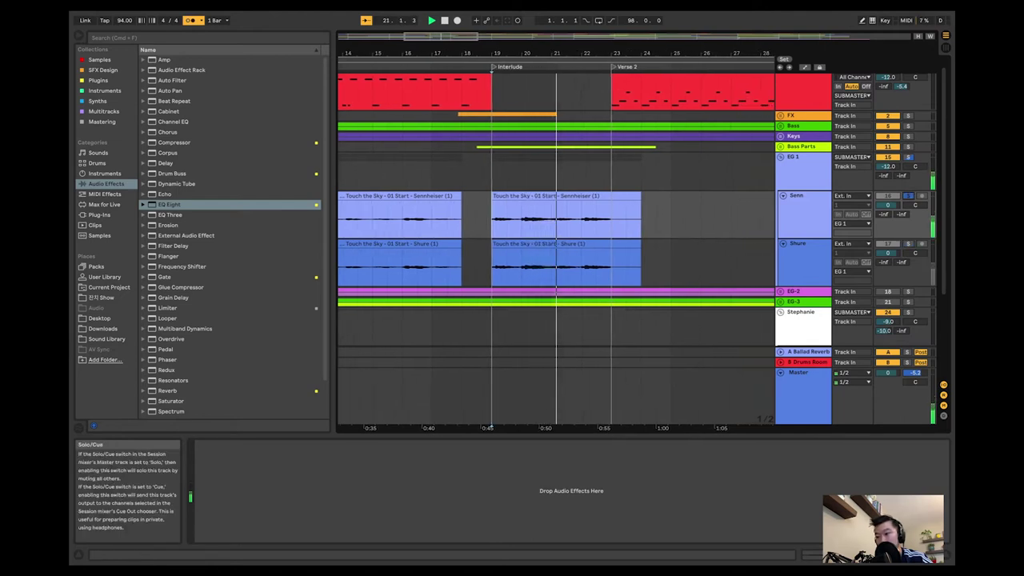
key(space)
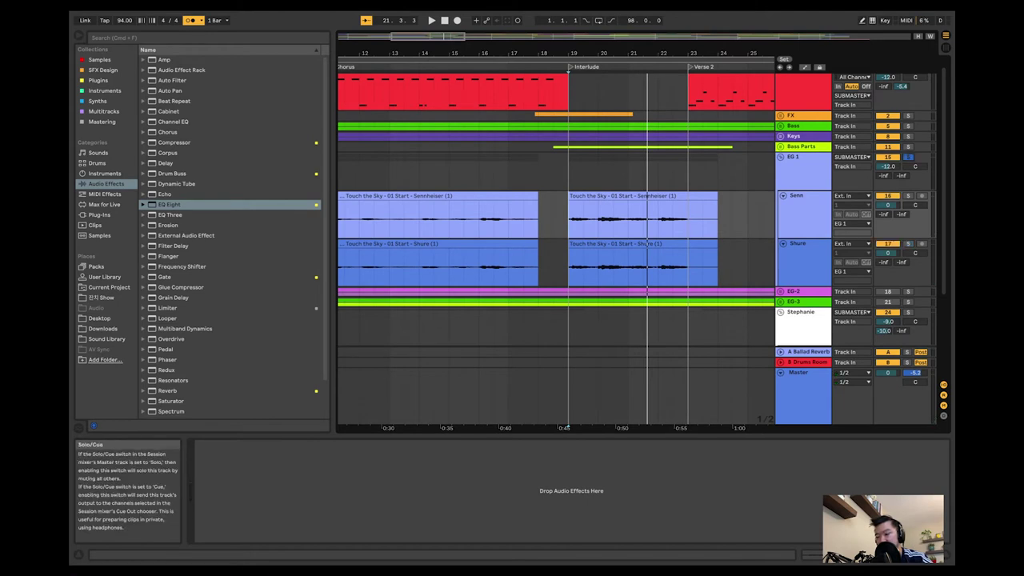
Collapse the EG 1 group, expand the EG-2 group and its Shure track, and solo EG-2.
click(800, 157)
key(Left)
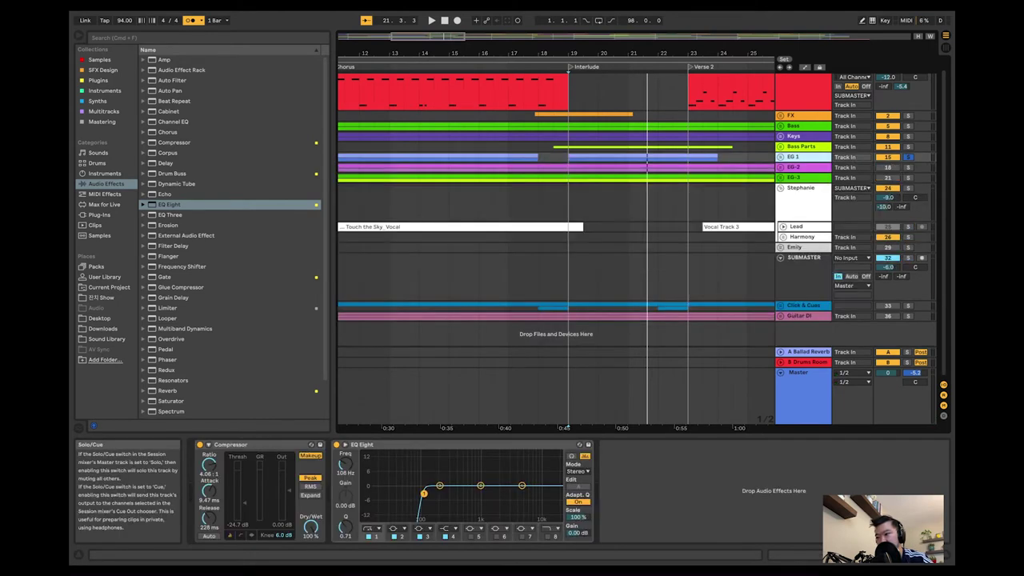
key(Down)
key(Right)
scroll(555, 240, up, 3)
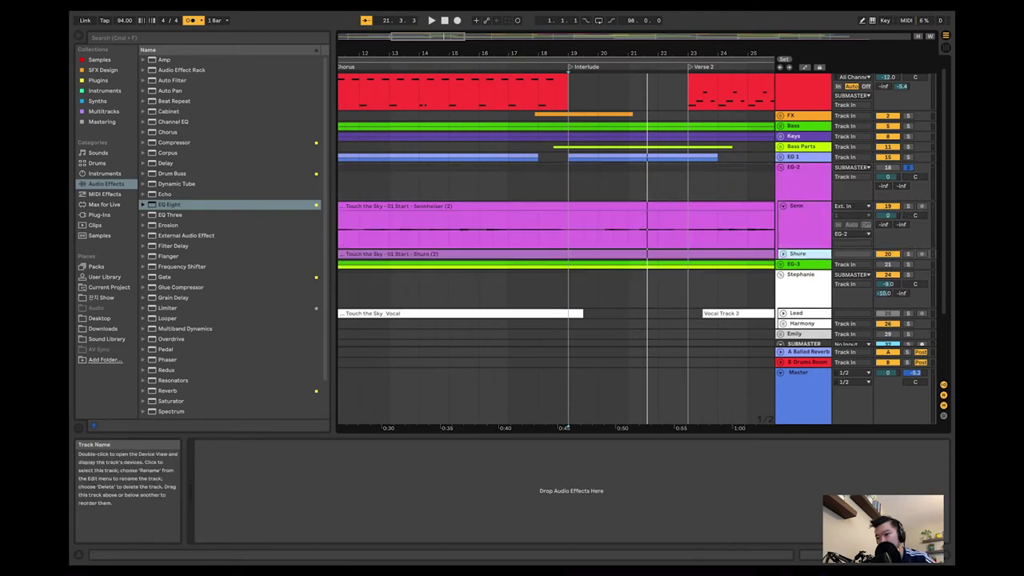
Play EG-2 from Verse 1 and trim the starts of its Senn and Shure clips to bar 2.
scroll(555, 240, left, 10)
scroll(407, 429, down, 8)
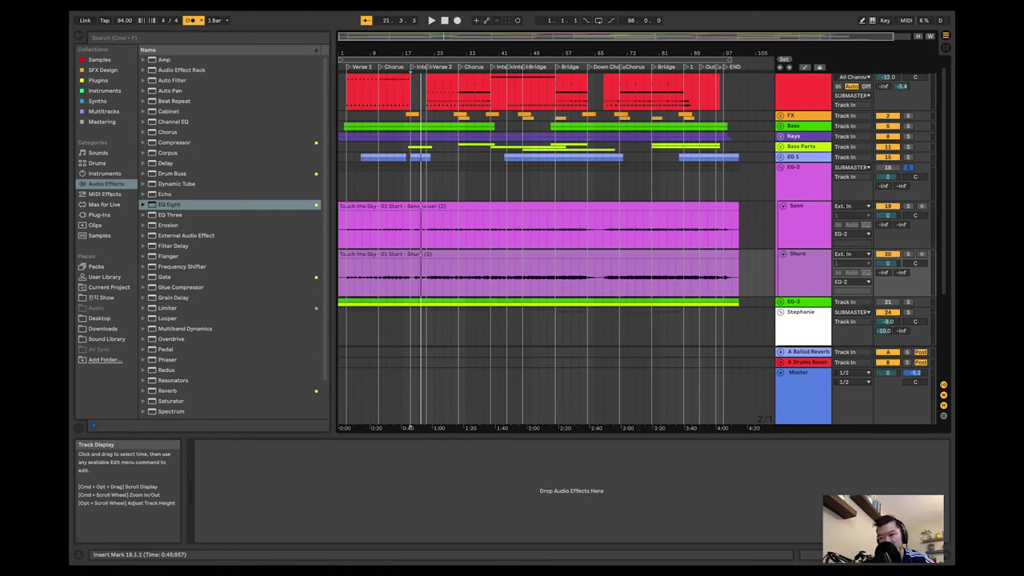
click(350, 224)
key(space)
scroll(408, 429, up, 5)
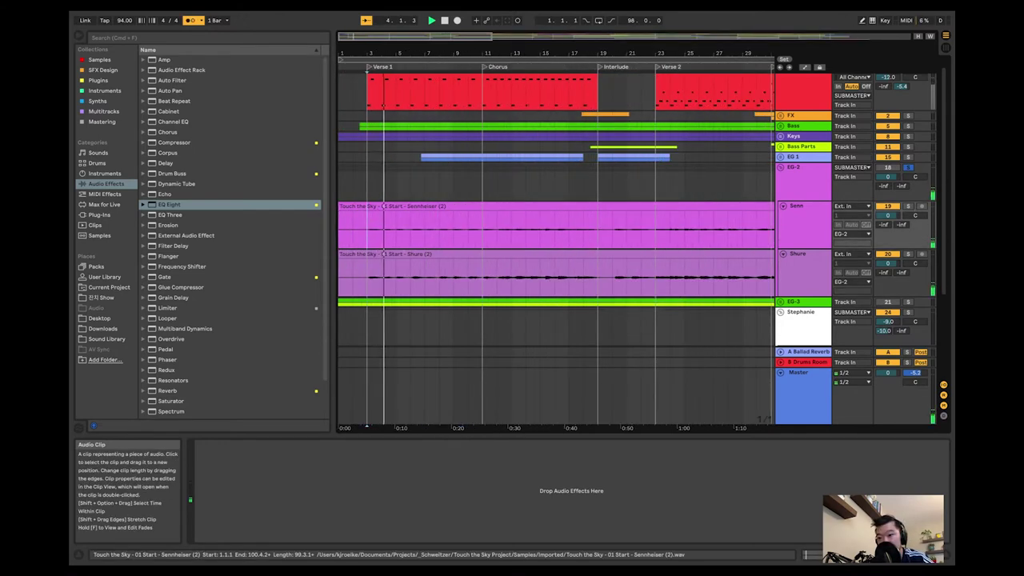
key(super+a)
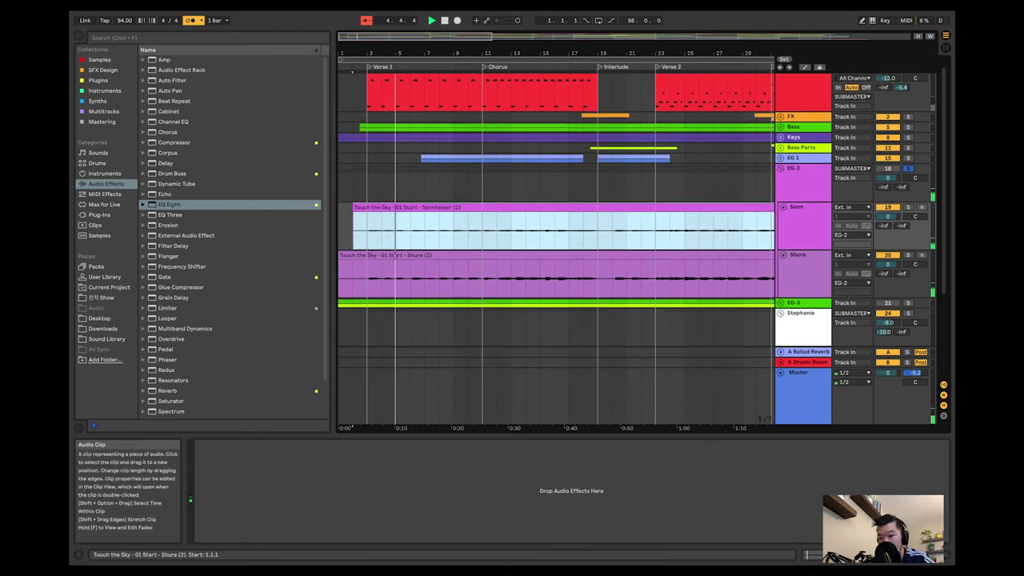
key(Down)
key(plus)
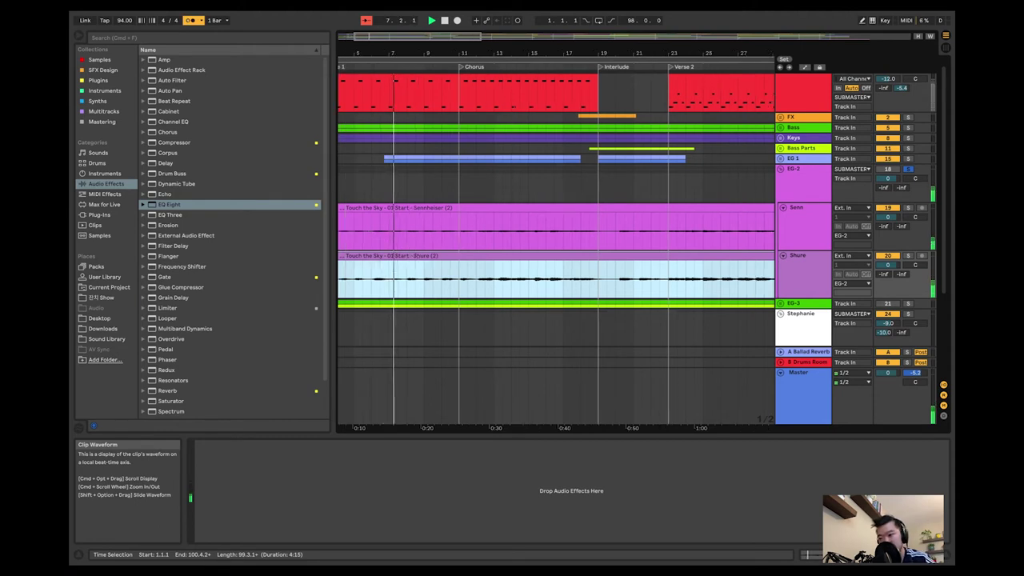
Listen to the soloed EG-2 group in the Chorus from bar 13 and from bar 11.
click(487, 228)
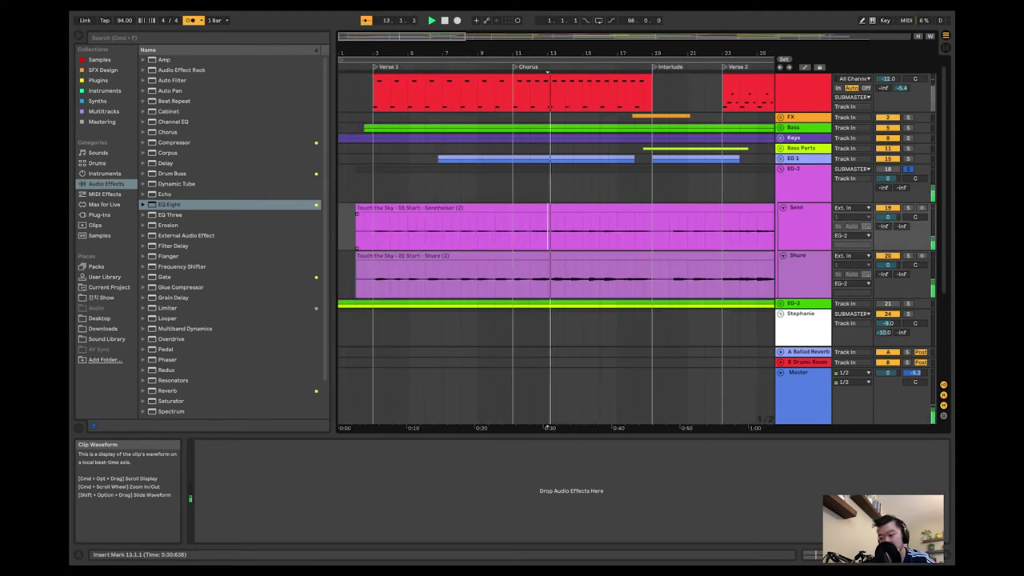
click(513, 227)
scroll(552, 239, right, 5)
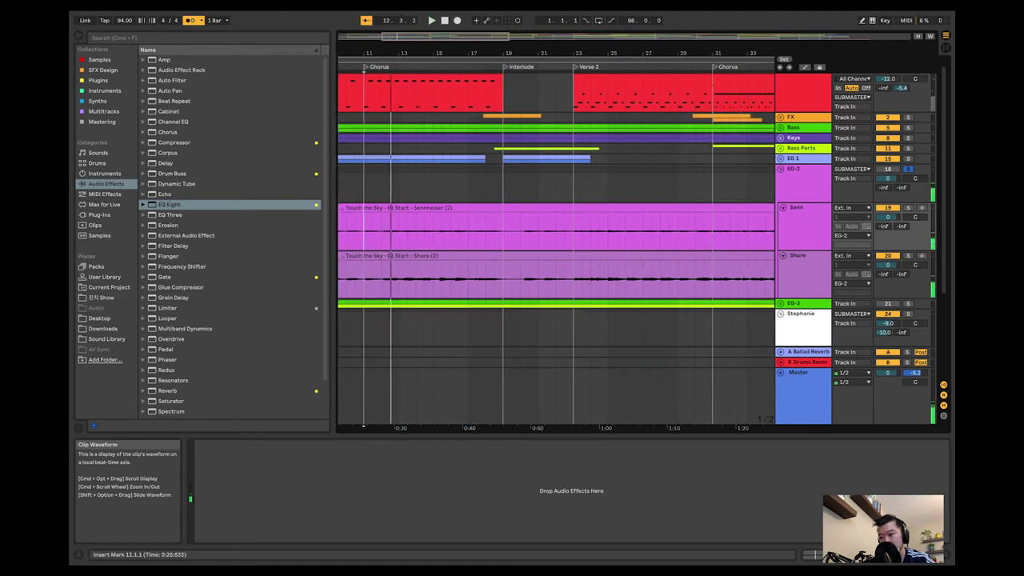
scroll(552, 240, left, 2)
scroll(552, 240, right, 4)
Compare EG-2 soloed and in the full mix from the Interlude at bar 19, and check its Bridge sections.
click(492, 228)
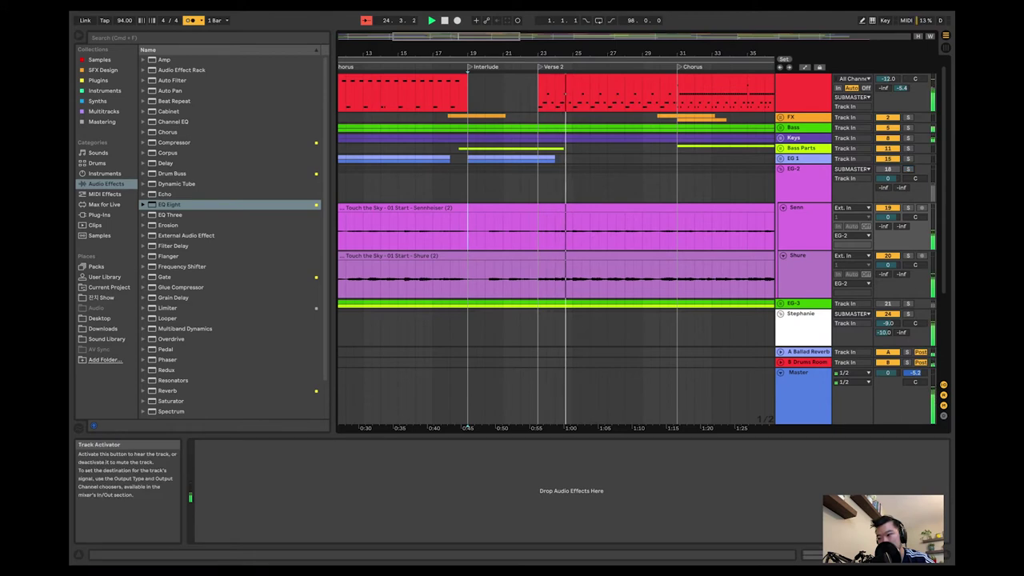
key(space)
key(space)
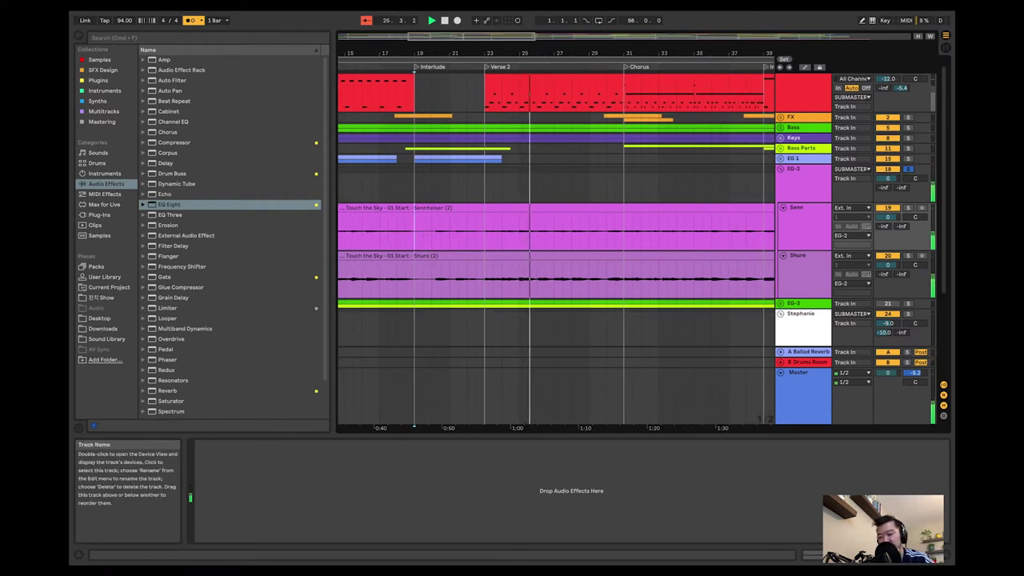
key(space)
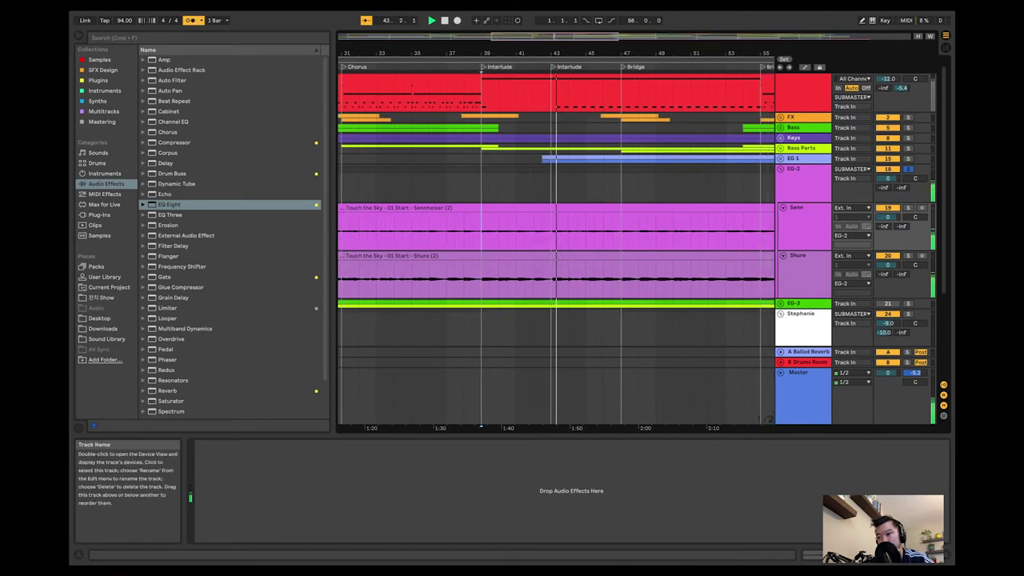
click(613, 232)
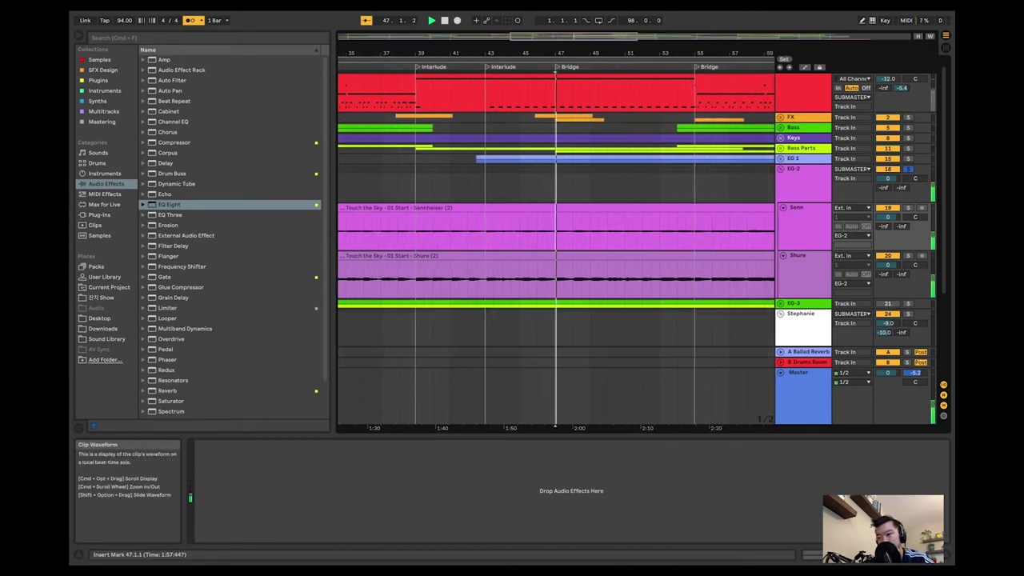
click(631, 428)
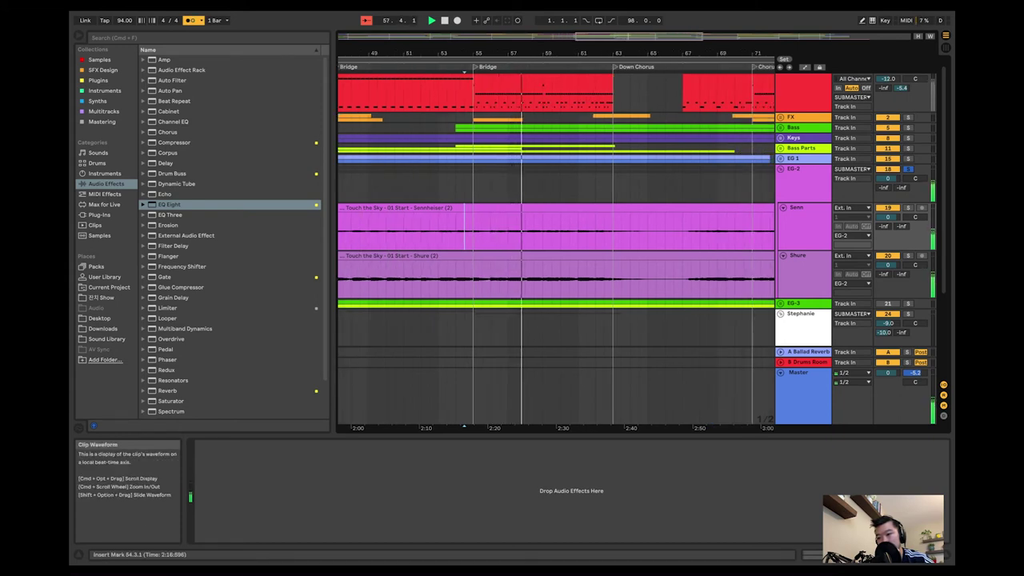
Delete the section from 65.1.1 to 67.1.1 of EG-2's Senn and Shure clips in the Down Chorus.
drag(646, 228, 682, 276)
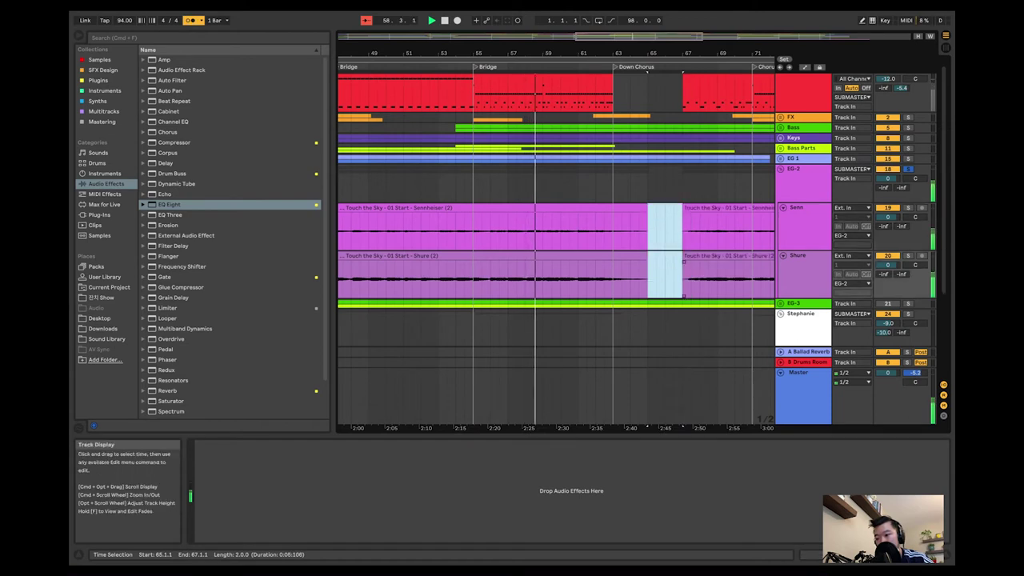
key(Delete)
drag(663, 427, 607, 426)
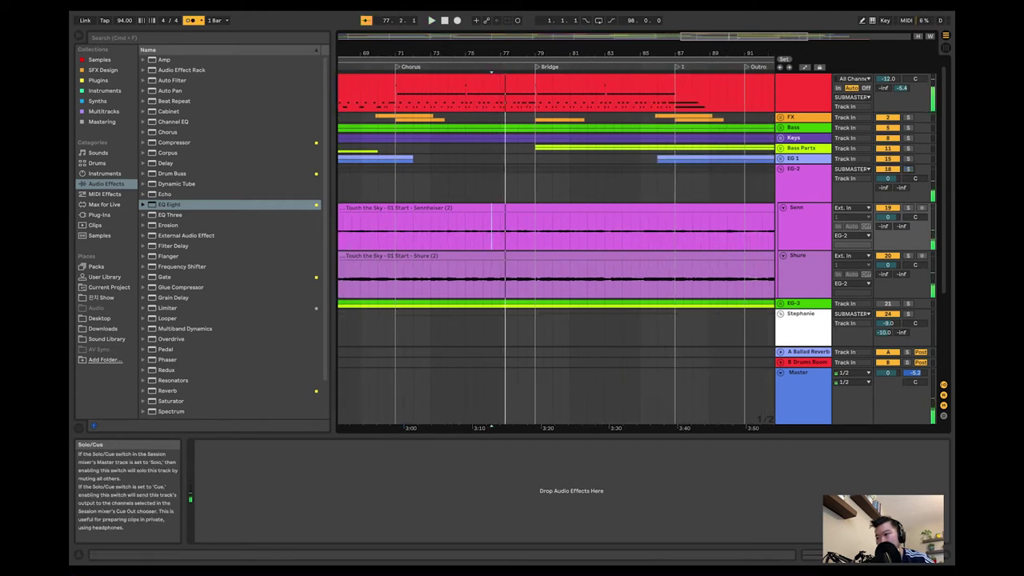
Fold EG-2, unfold and solo EG-3, and trim the starts of its Senn and Shure clips to 11.3.1.
click(802, 171)
click(779, 169)
click(780, 179)
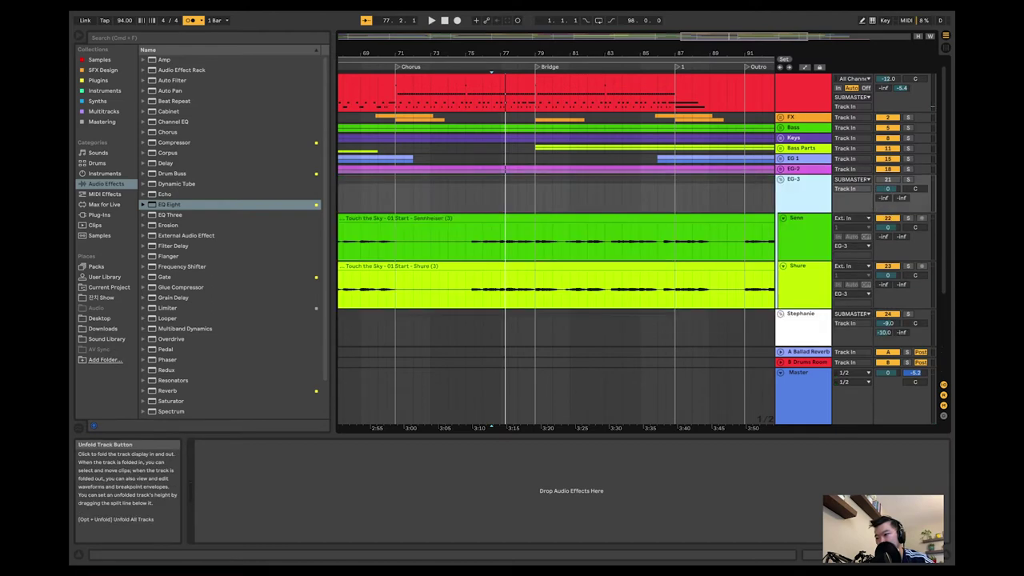
scroll(556, 239, left, 15)
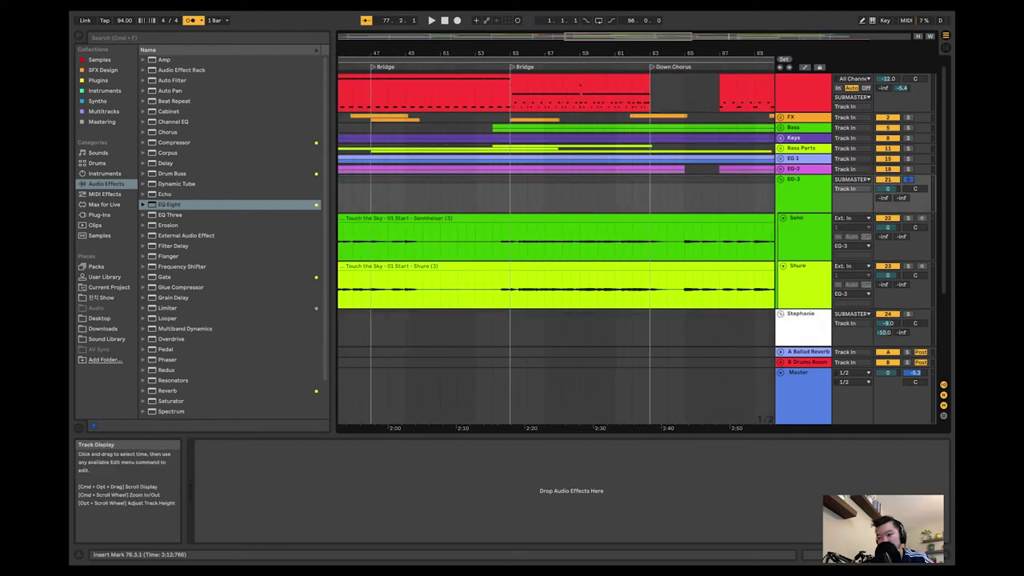
scroll(339, 272, left, 4)
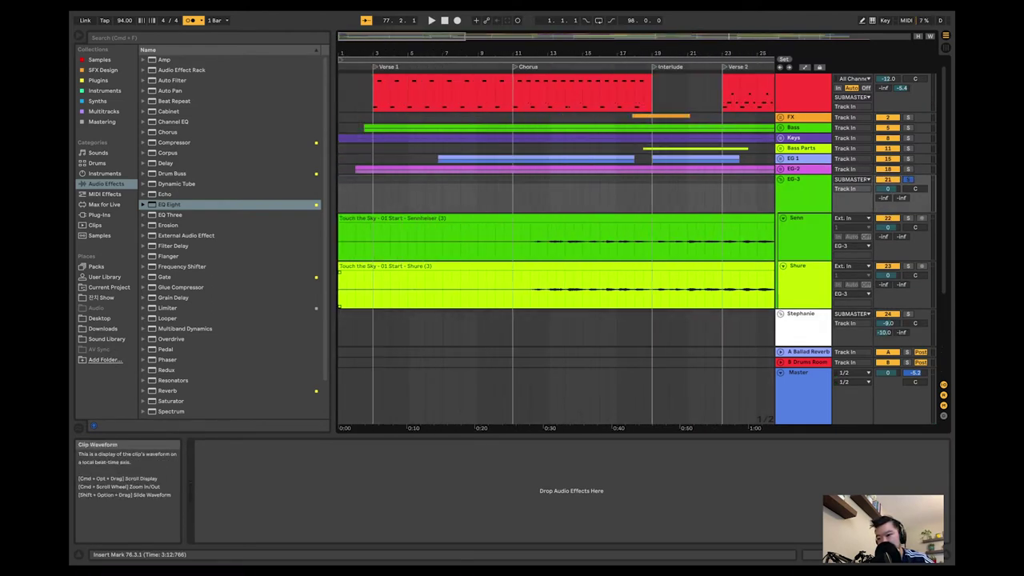
drag(340, 272, 521, 232)
click(520, 232)
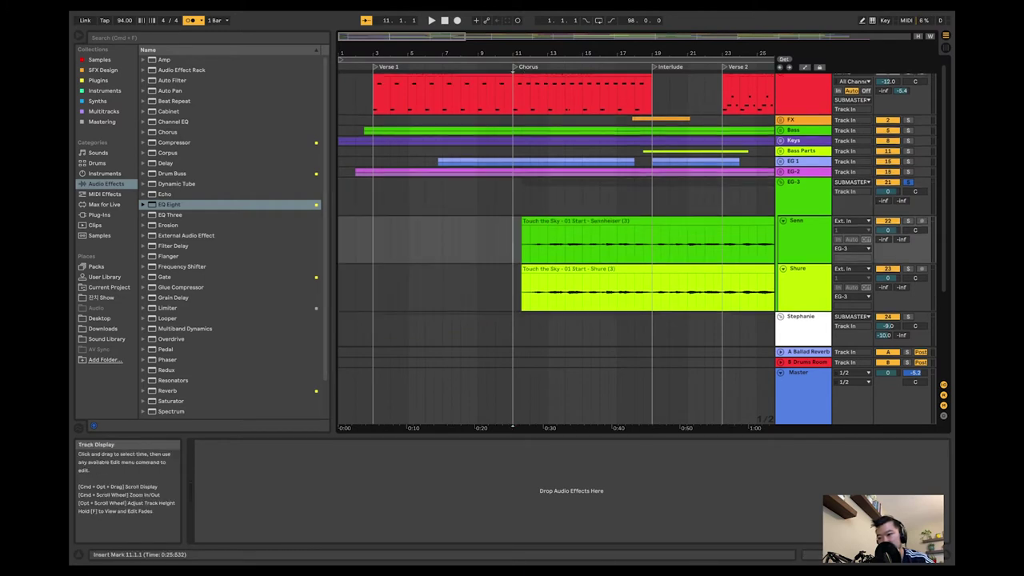
Listen to the soloed EG-3 group from the Chorus at bar 11 through the Interlude into Verse 2.
key(space)
scroll(556, 240, right, 4)
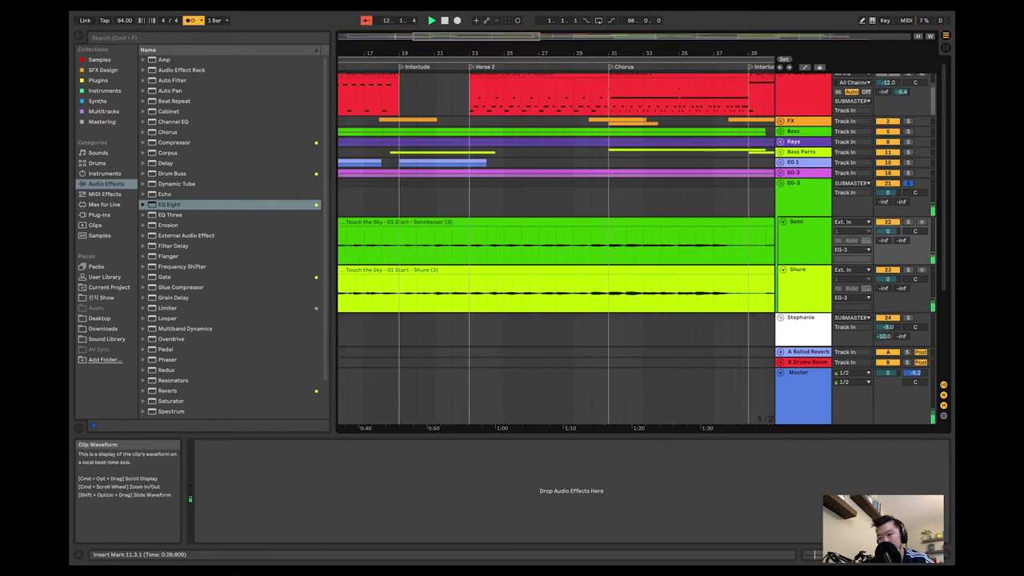
scroll(556, 240, left, 3)
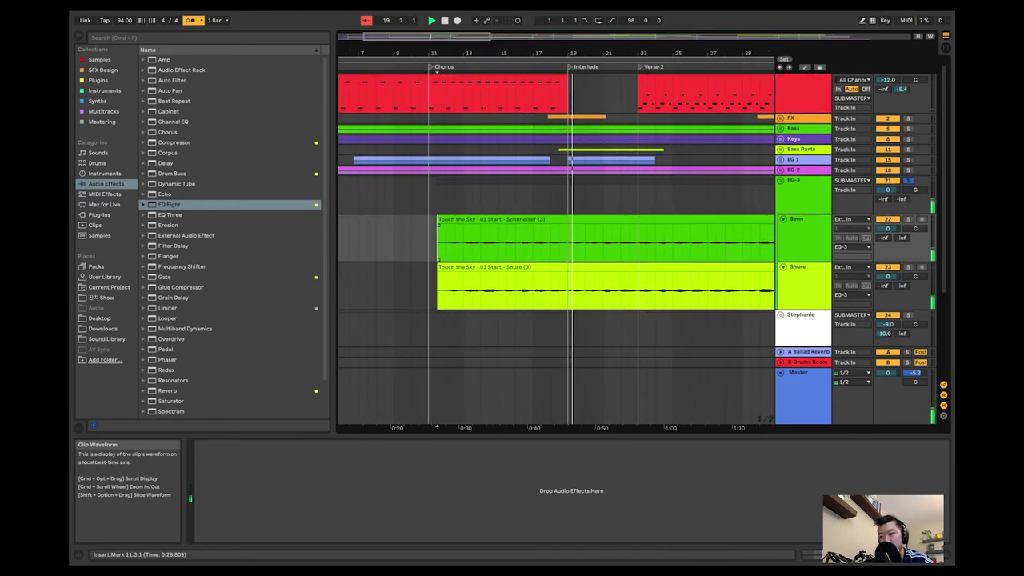
scroll(555, 240, right, 5)
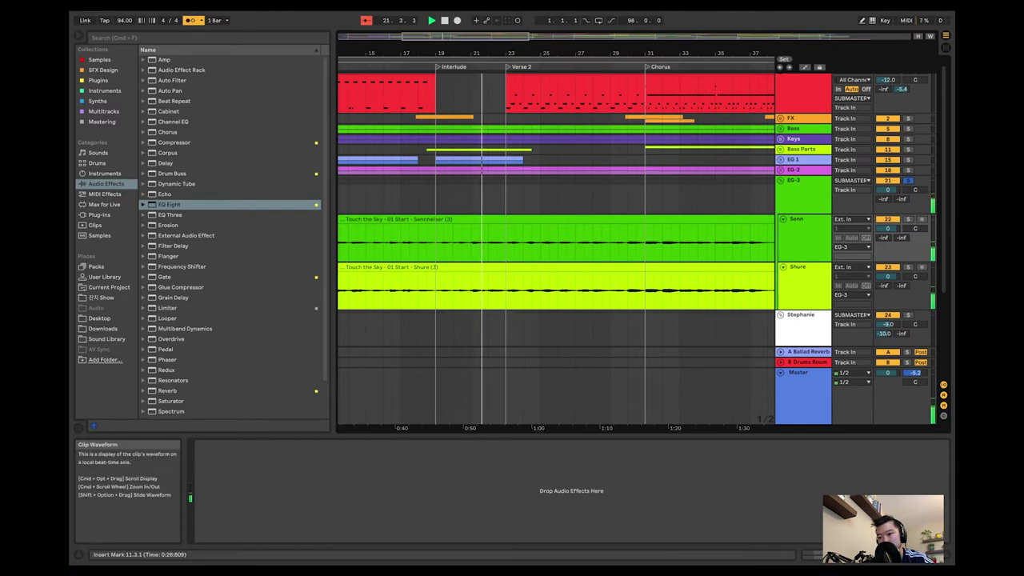
scroll(555, 240, right, 3)
scroll(555, 240, right, 3)
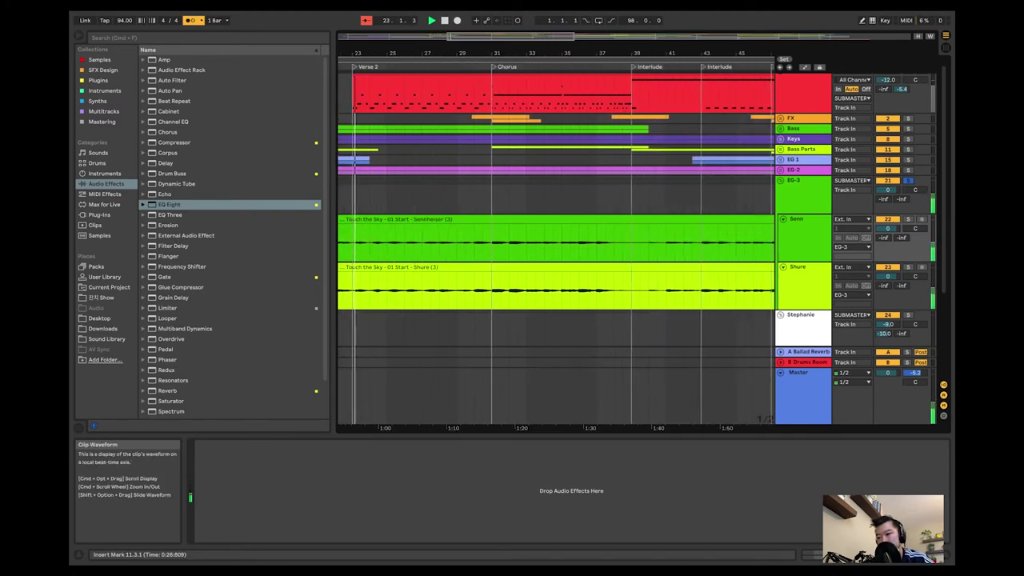
Audition EG-3 soloed from 37.1.1 at the end of the Chorus and from 42.1.1 in the Interlude.
key(super+e)
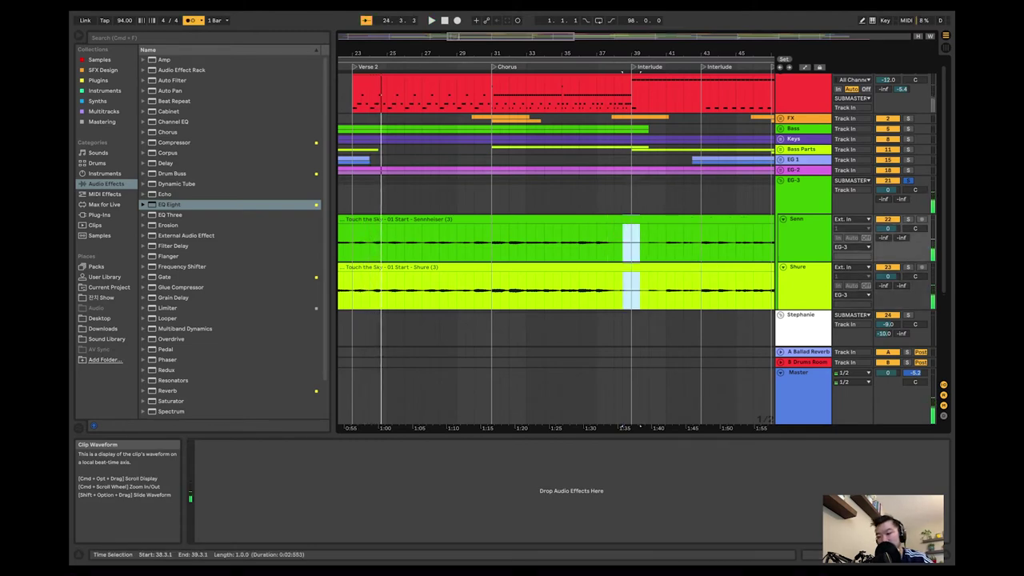
click(602, 69)
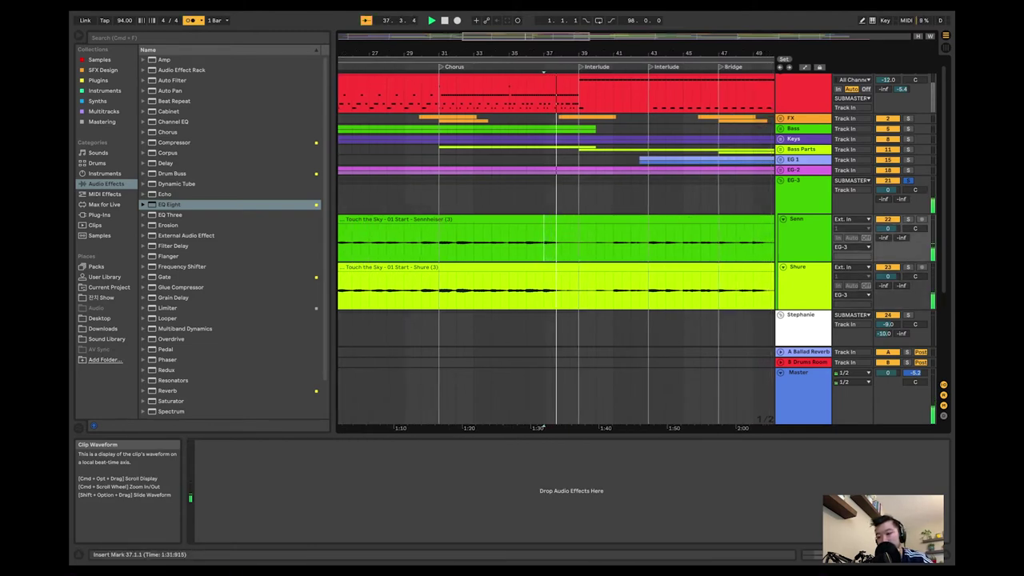
key(space)
drag(471, 428, 553, 428)
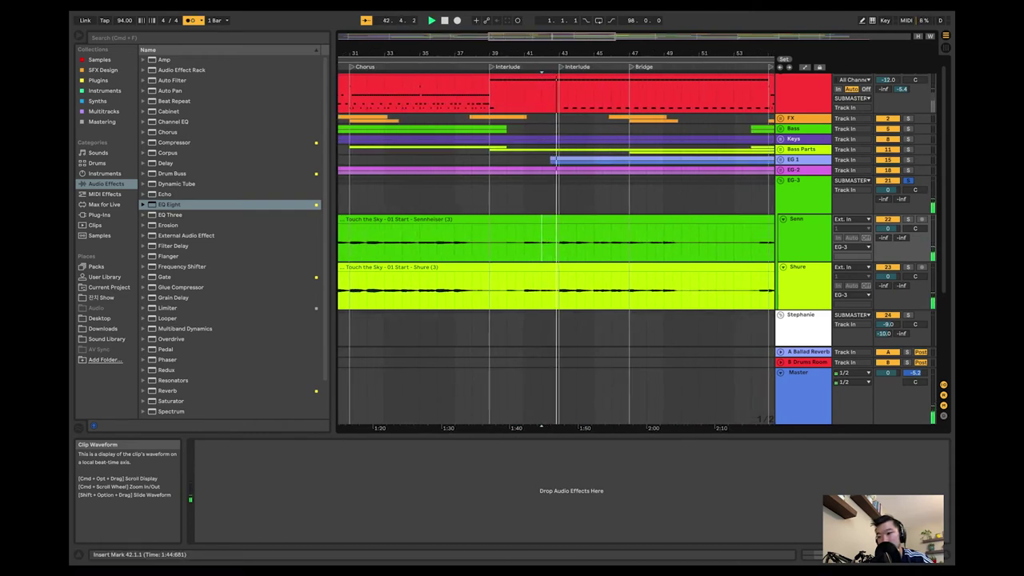
Listen to EG-3 in the full mix with EG-2 muted, from the Interlude at bar 40 and from the Outro.
click(504, 272)
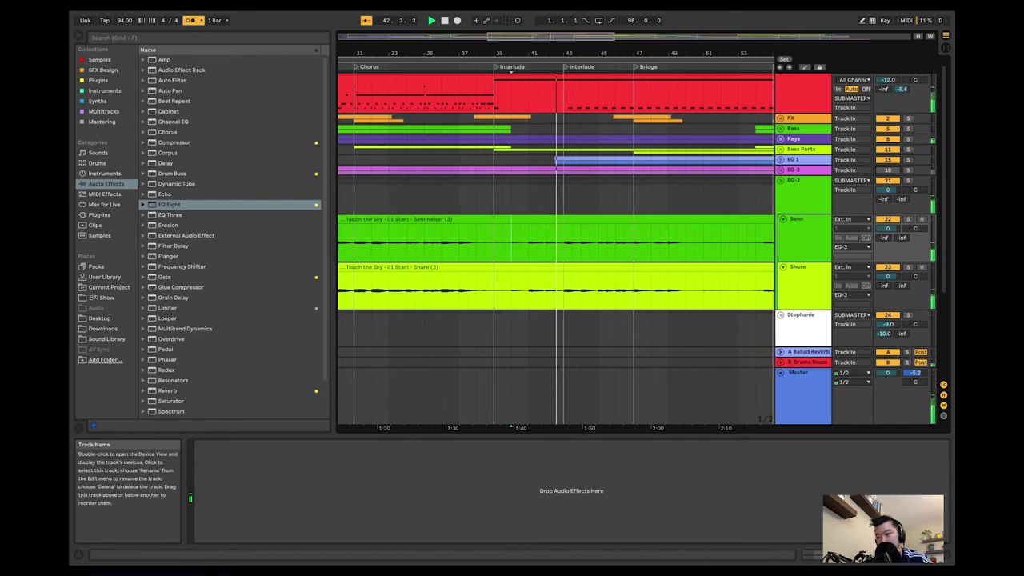
scroll(555, 240, right, 5)
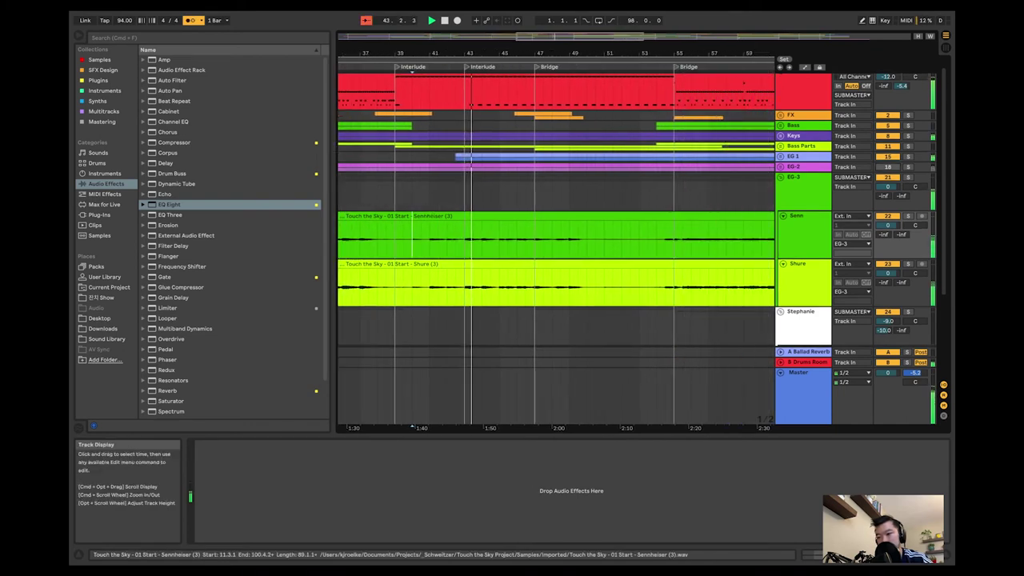
scroll(556, 240, right, 5)
click(556, 240)
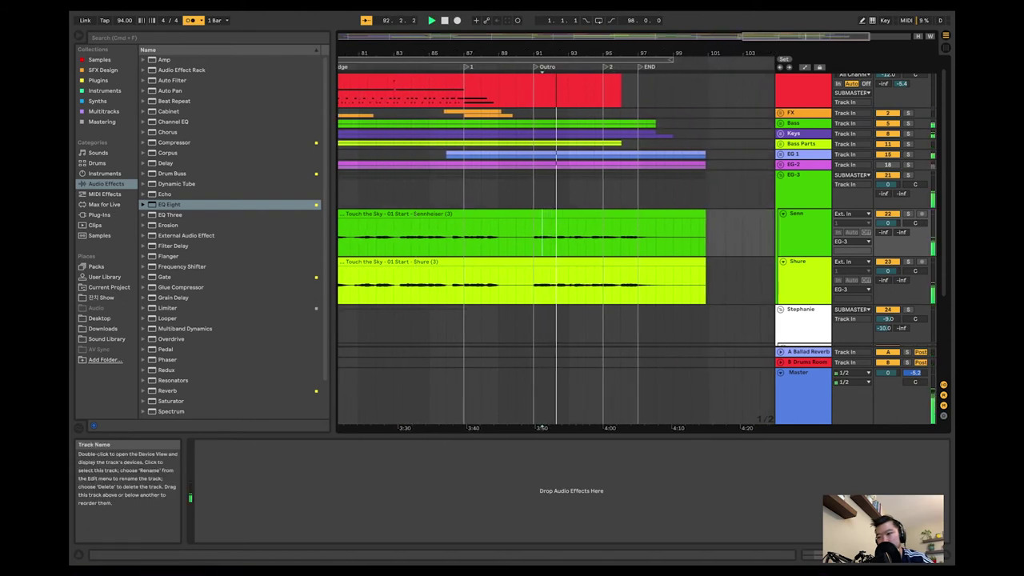
Delete the EG-3 and EG-2 groups and stop playback.
click(795, 180)
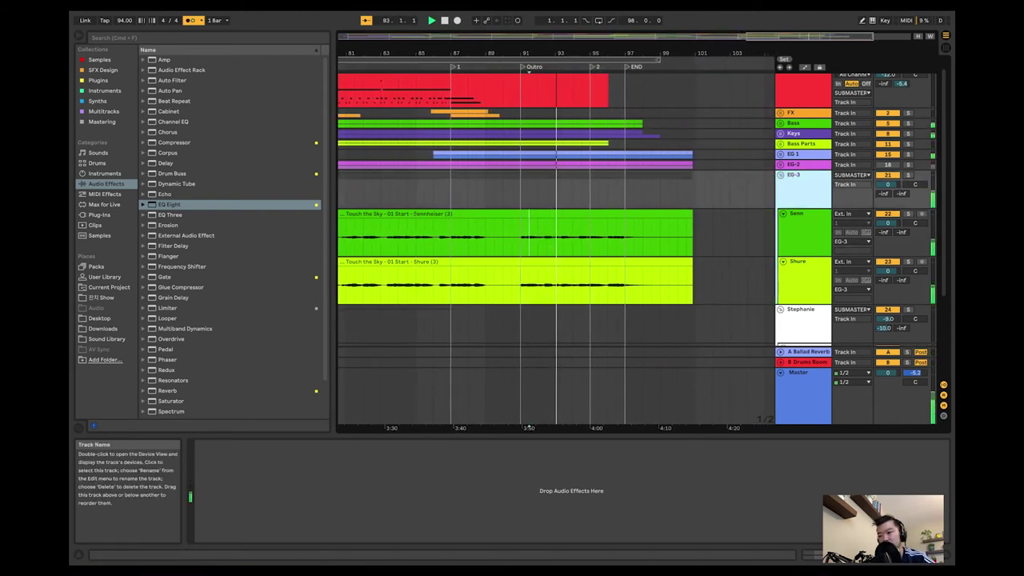
key(Delete)
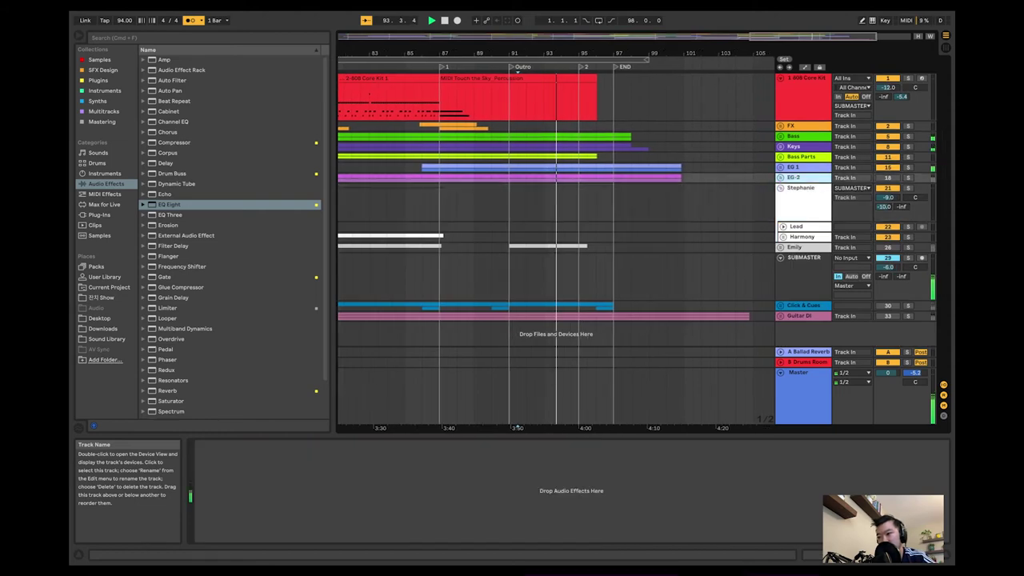
key(Delete)
key(space)
Unfold and solo the Guitar DI group, and play its track 1 soloed from bar 7 in Verse 1.
scroll(555, 240, left, 10)
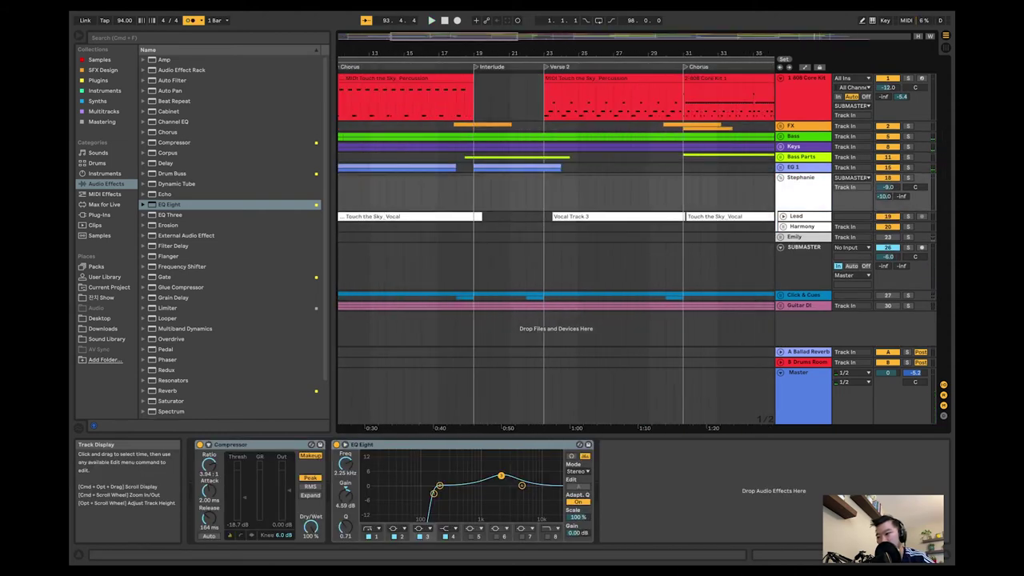
click(780, 304)
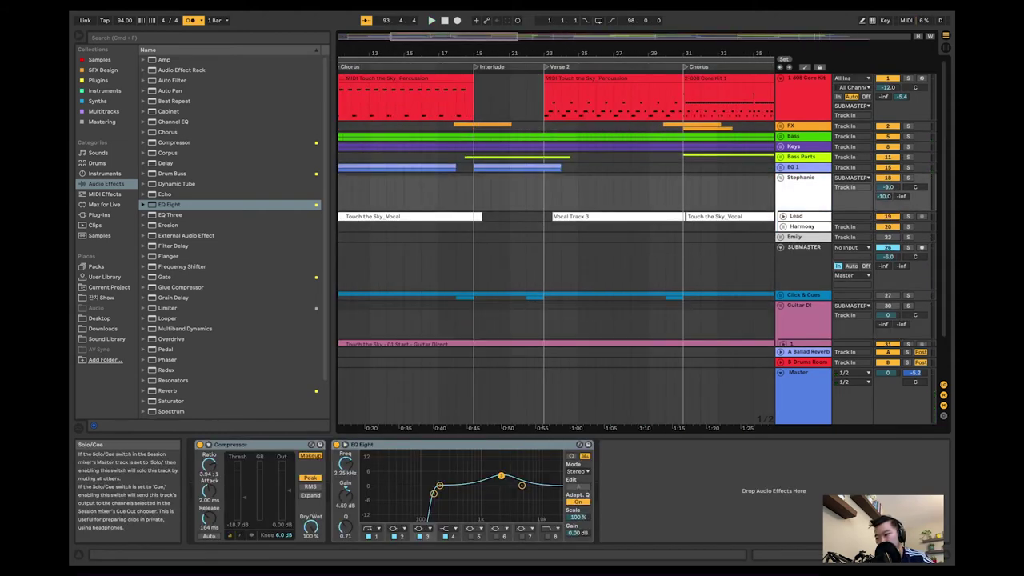
scroll(556, 306, down, 3)
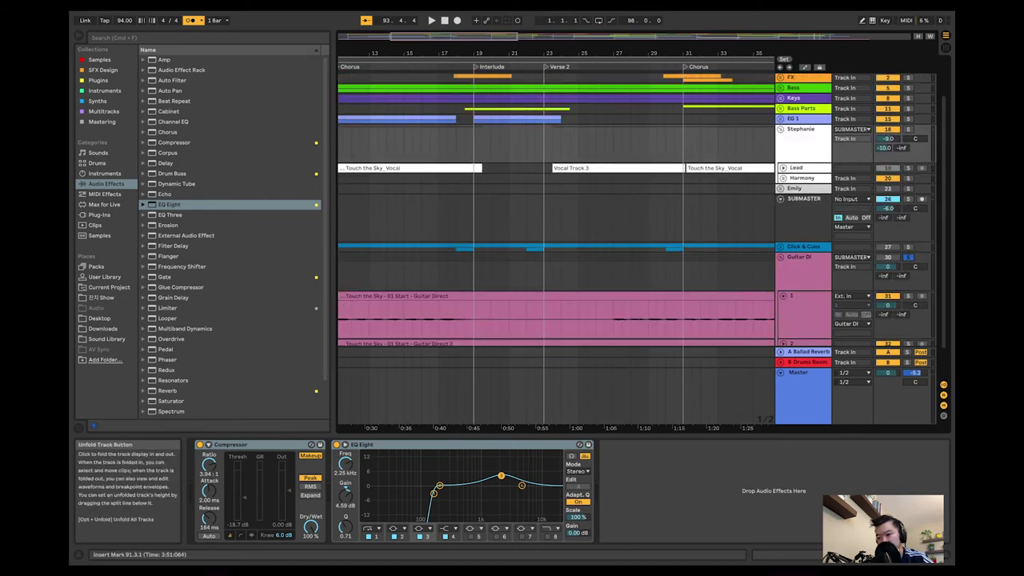
scroll(556, 306, down, 1)
scroll(496, 280, left, 6)
click(443, 280)
key(space)
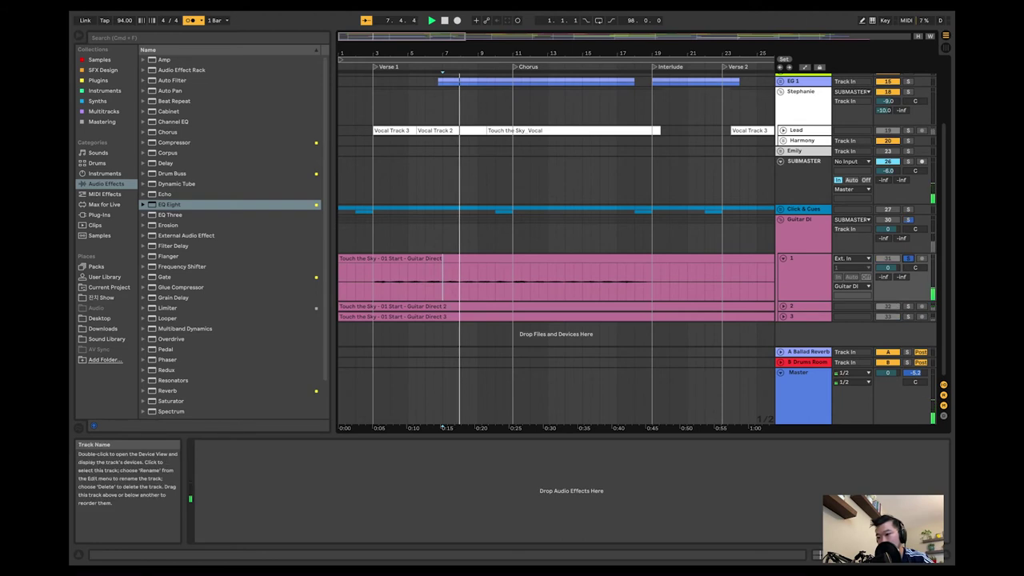
Unfold Guitar DI tracks 2 and 3 and listen to the group's tracks together in the Chorus.
click(802, 305)
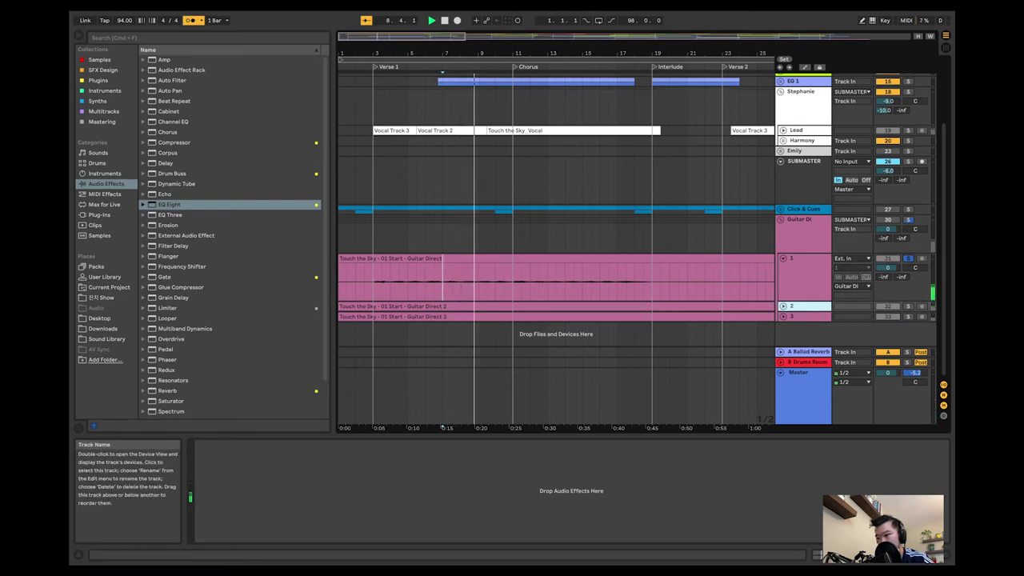
key(super+d)
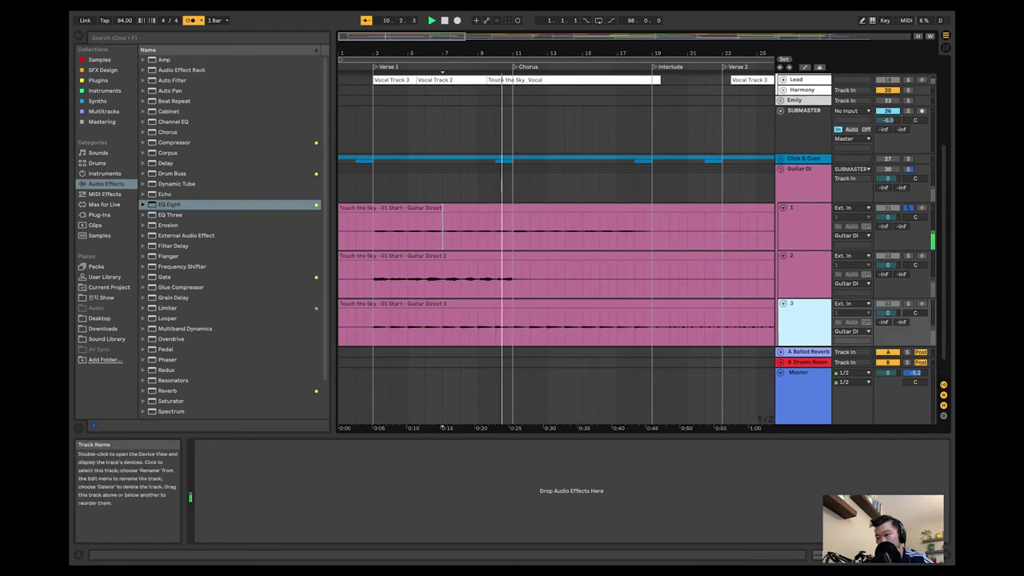
click(802, 226)
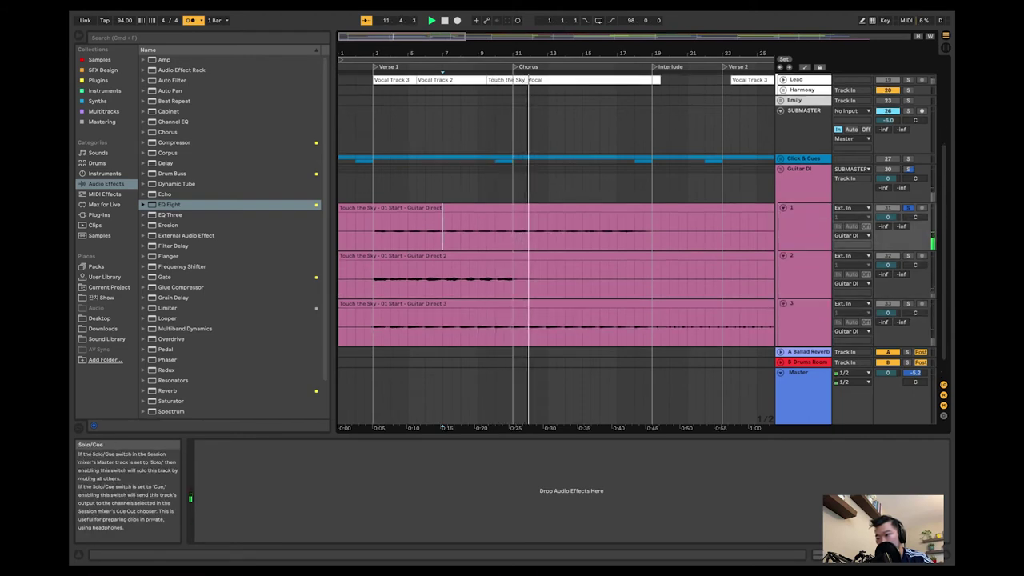
key(0)
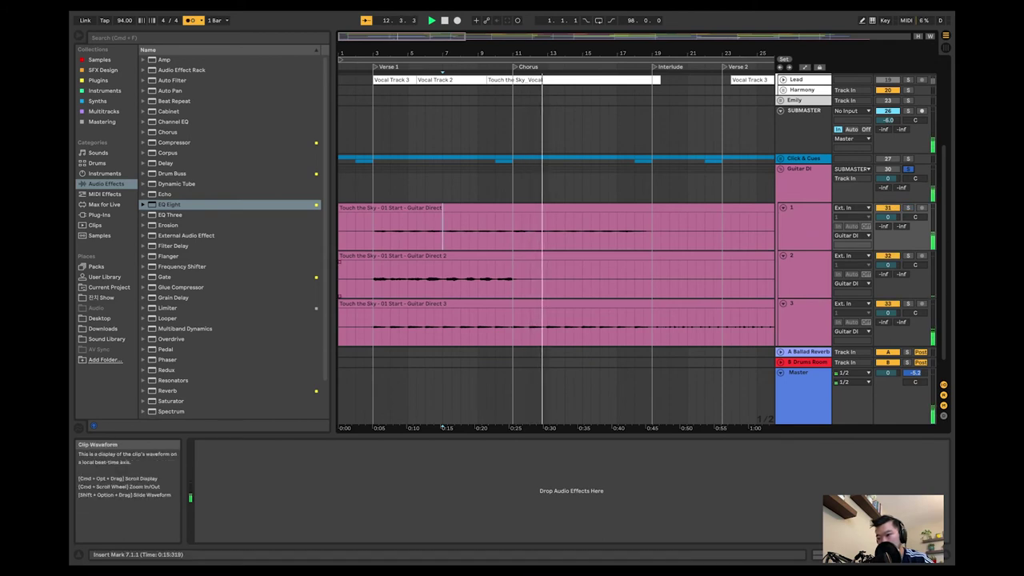
scroll(560, 240, down, 2)
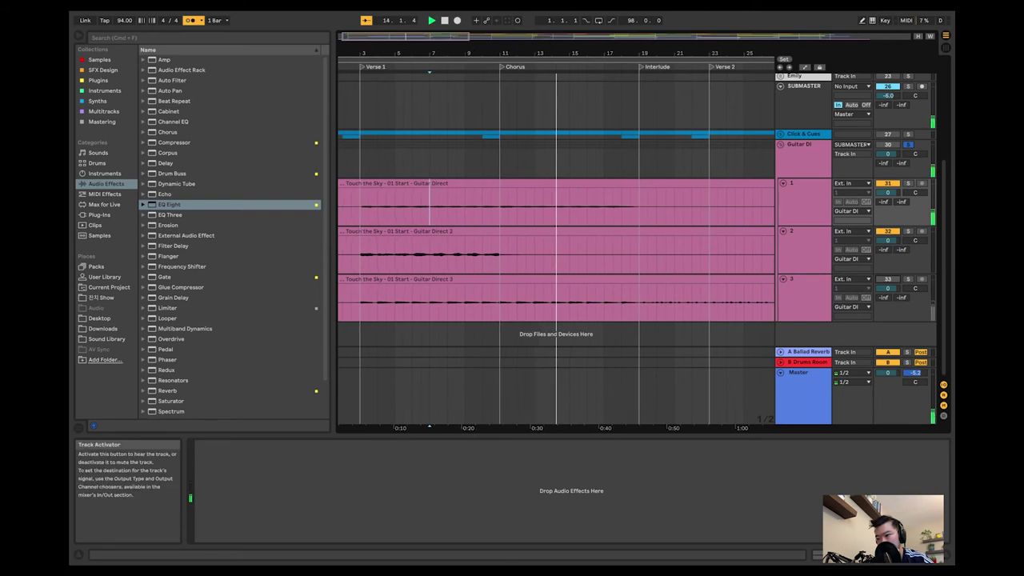
Compare Guitar DI tracks 1 and 3 from bar 30 leading into the Chorus after Verse 2.
scroll(556, 240, right, 10)
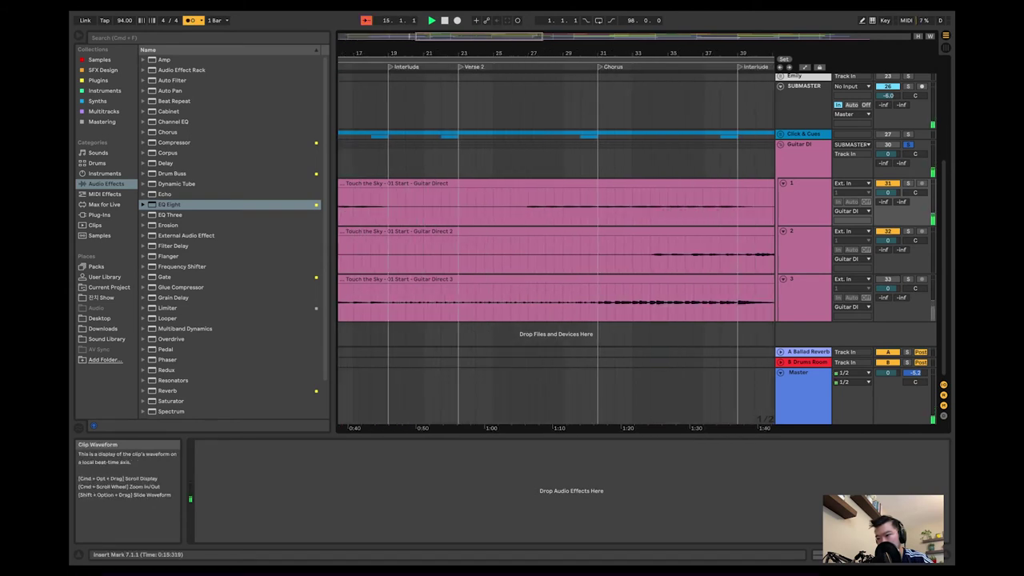
click(580, 201)
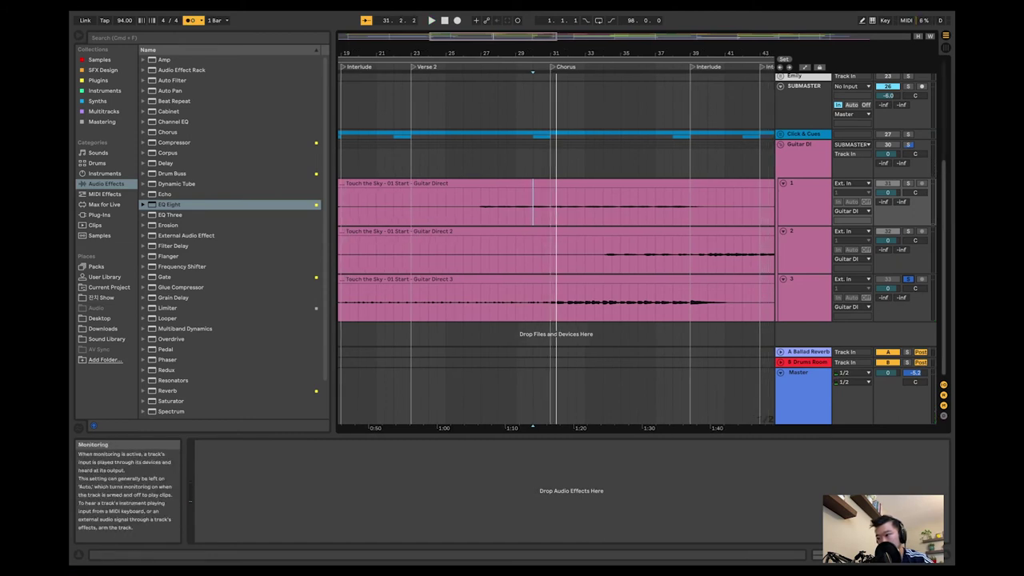
click(803, 299)
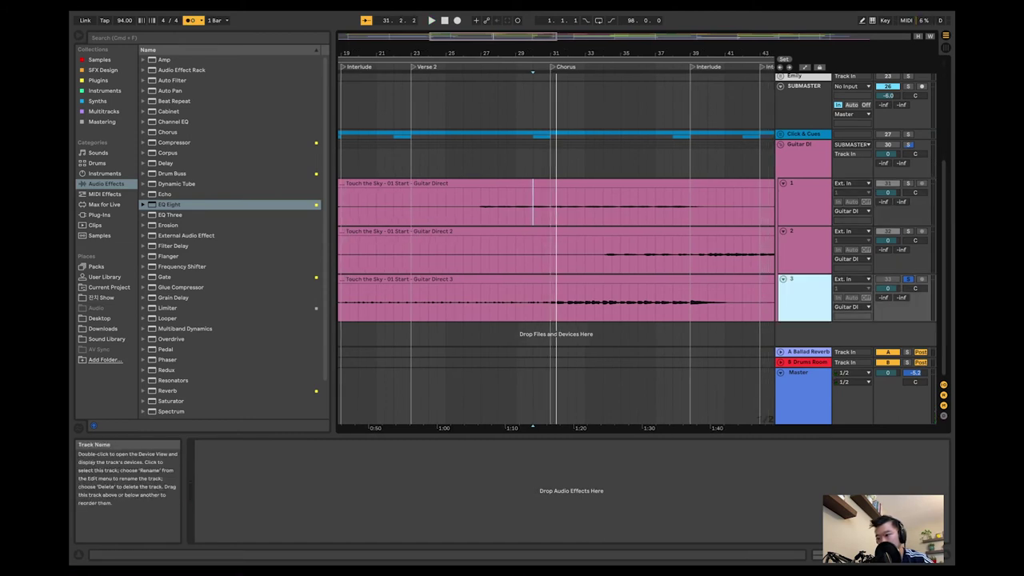
key(space)
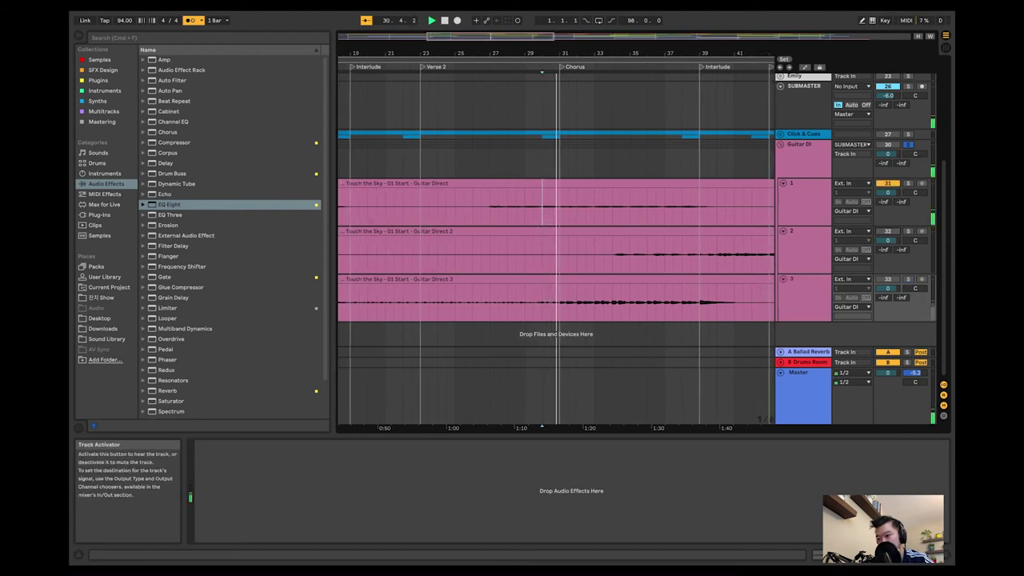
Audition Guitar DI track 2 with tracks 1 and 3 muted, from bar 34 and from the Interlude.
click(787, 147)
click(560, 300)
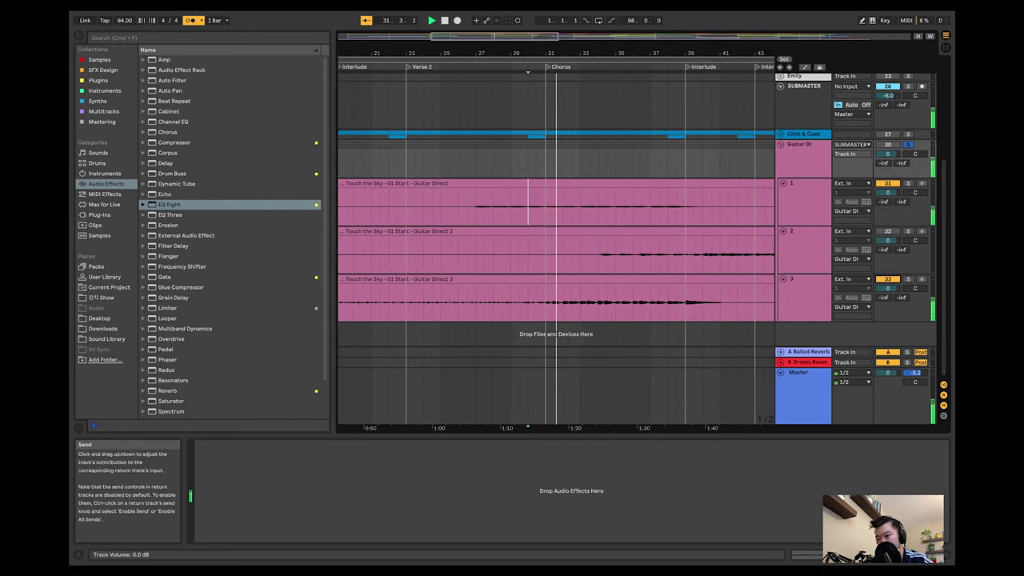
click(887, 231)
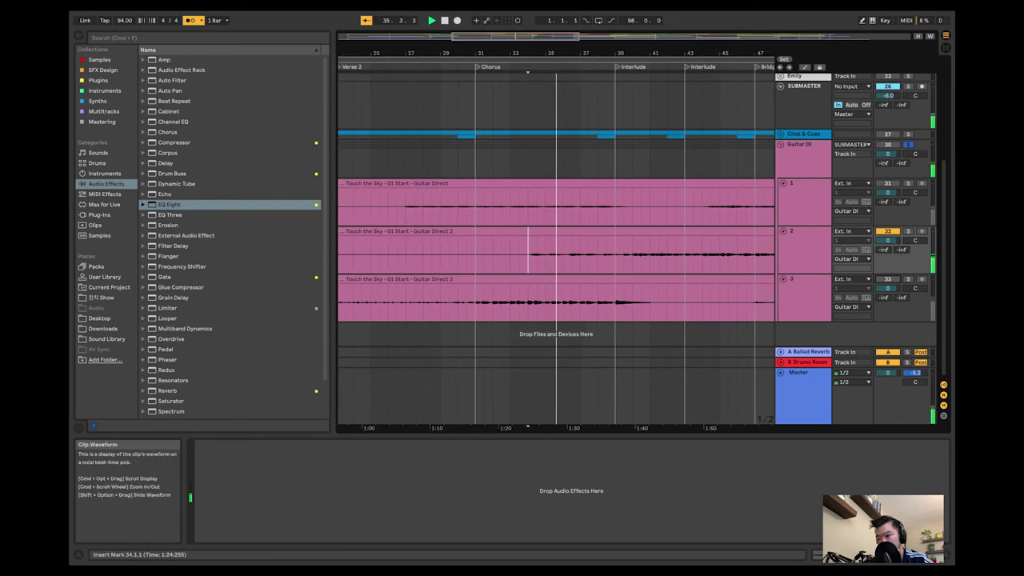
click(551, 252)
key(space)
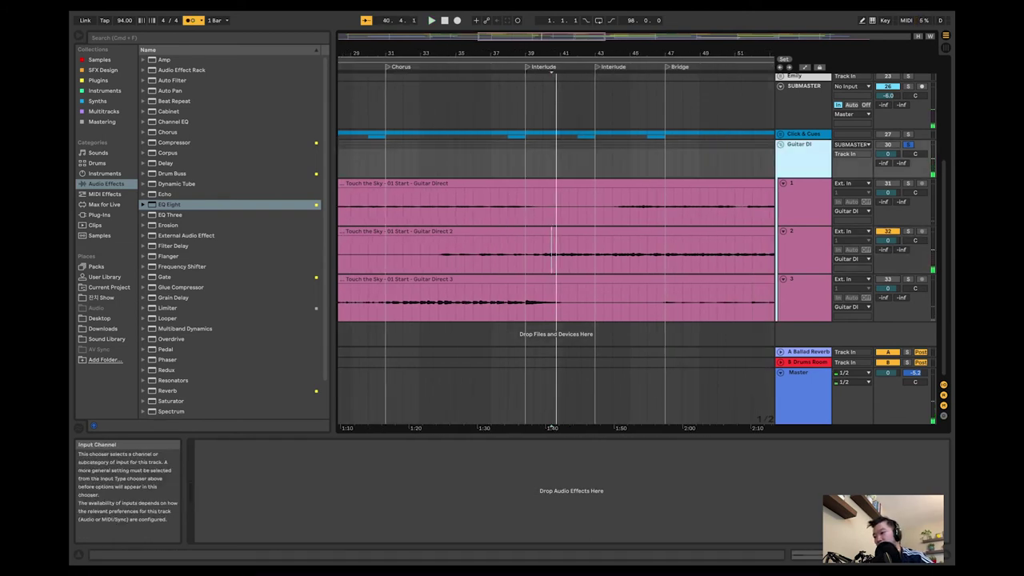
Delete the Guitar DI group and collapse the SUBMASTER's enlarged EQ Eight display.
scroll(552, 320, up, 5)
key(Return)
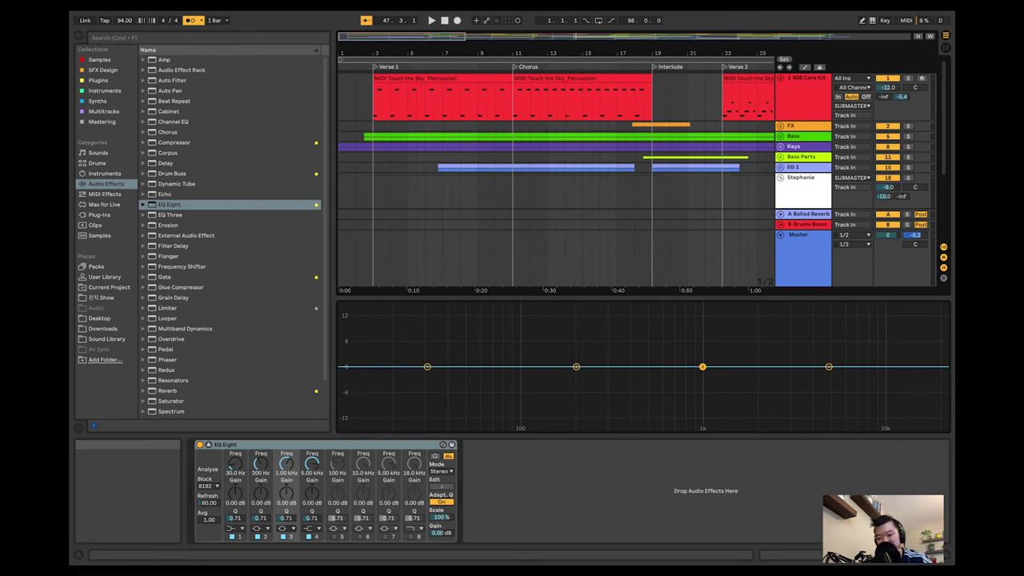
click(442, 444)
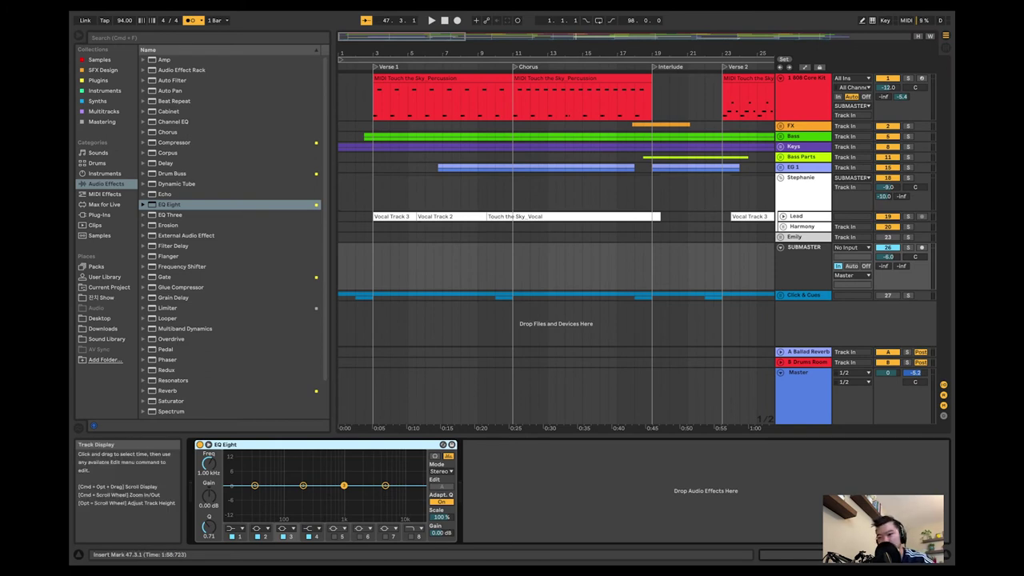
Play the full mix from 2.3.1 with the EG 1 group selected to show its devices.
click(364, 167)
key(space)
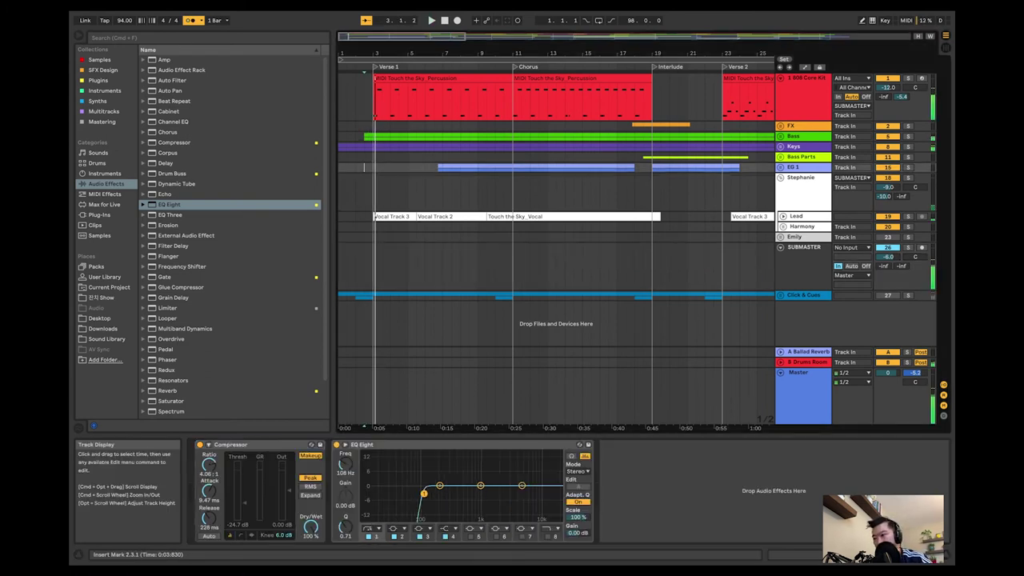
Unfold the EG 1 group and trim the start of the first Senn and Shure clips to the Chorus at bar 11.
key(u)
click(416, 223)
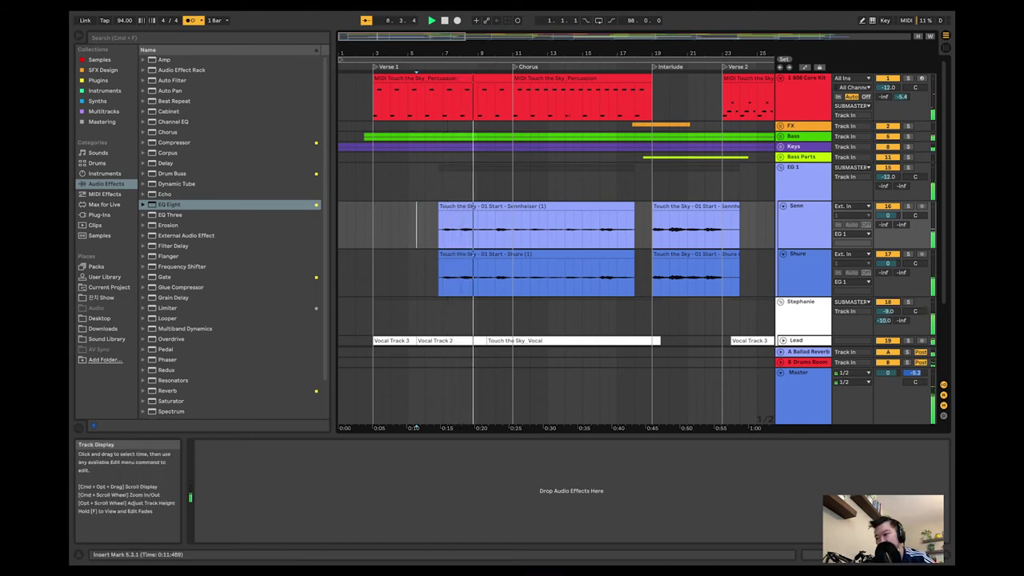
drag(439, 228, 511, 228)
drag(437, 272, 512, 272)
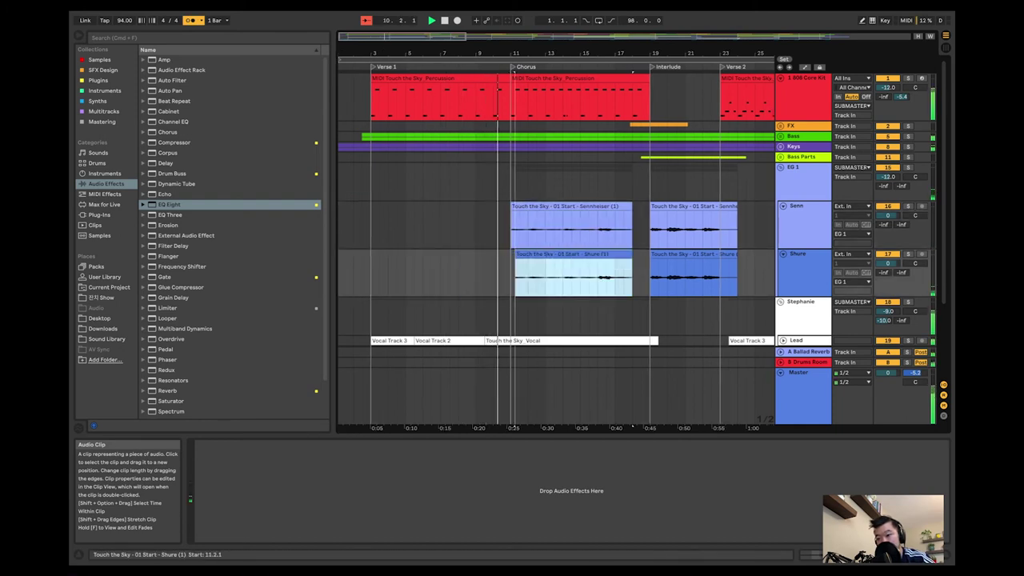
Audition the mix from the Interlude at bar 19 and again from bar 41 leading into the Bridge.
drag(483, 73, 343, 54)
mouse_move(489, 72)
mouse_down()
mouse_move(519, 71)
mouse_move(446, 70)
mouse_up()
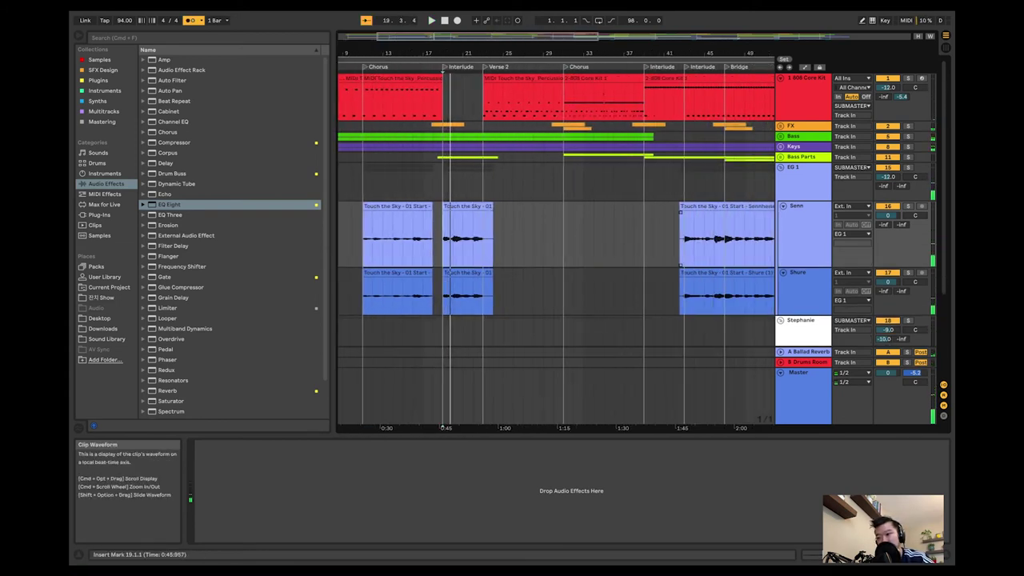
click(680, 238)
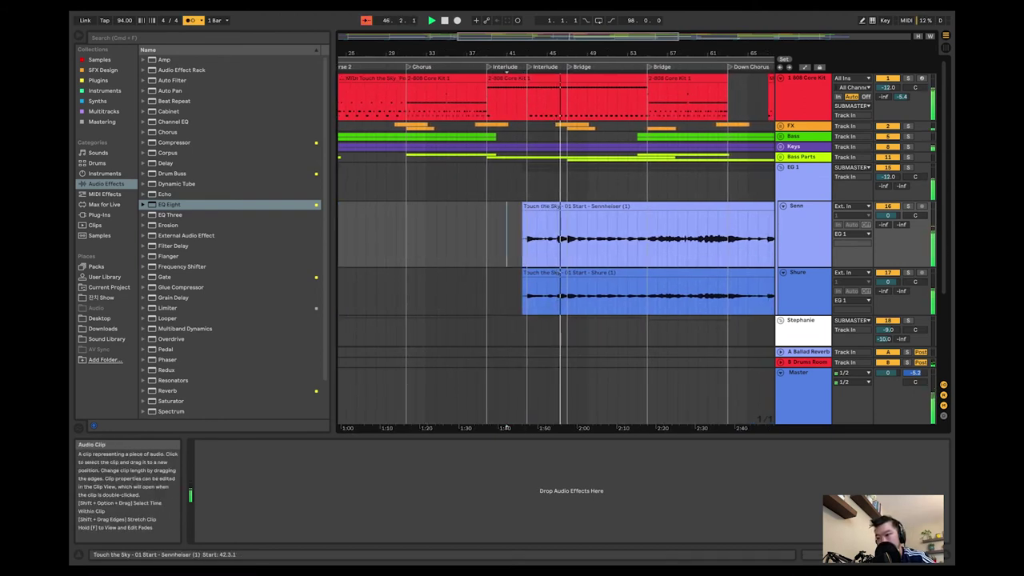
Trim the start of the long Senn and Shure clips to the Bridge at bar 47, and stop playback.
drag(522, 209, 551, 206)
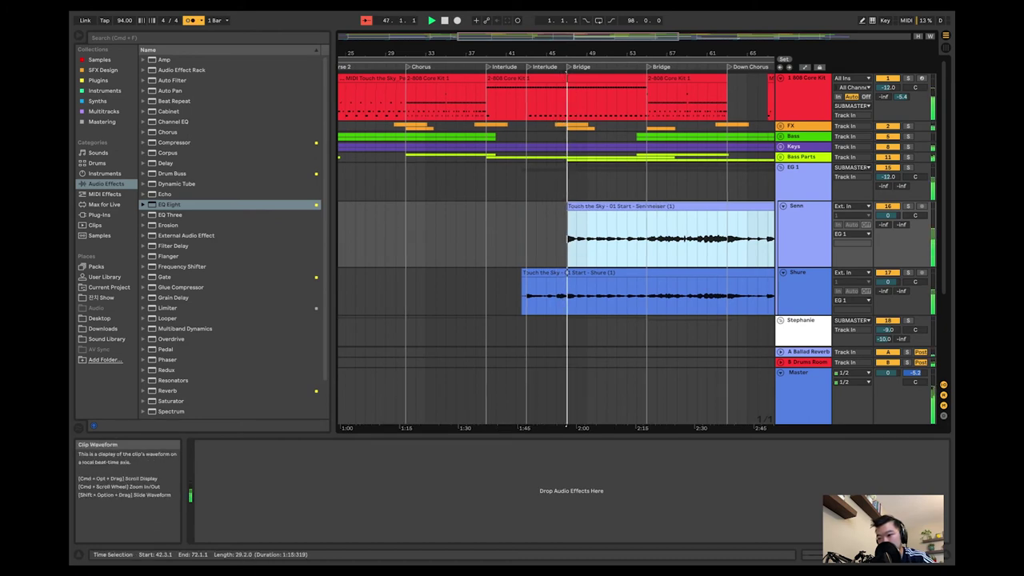
drag(522, 276, 552, 276)
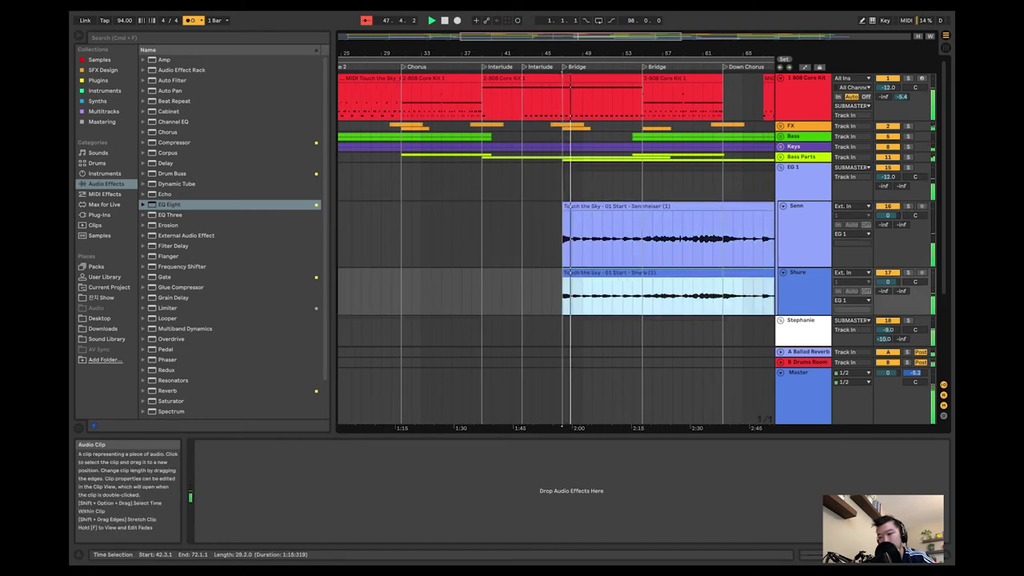
key(space)
key(super+z)
Move the Senn and Shure clips from the first Interlude at bar 19 to the Interlude at bar 39.
click(544, 239)
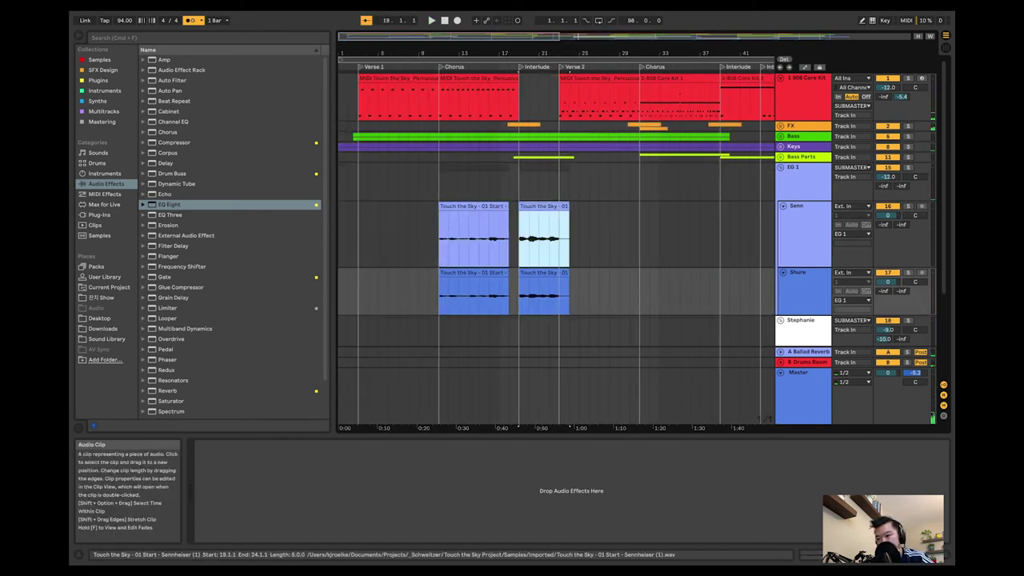
click(544, 207)
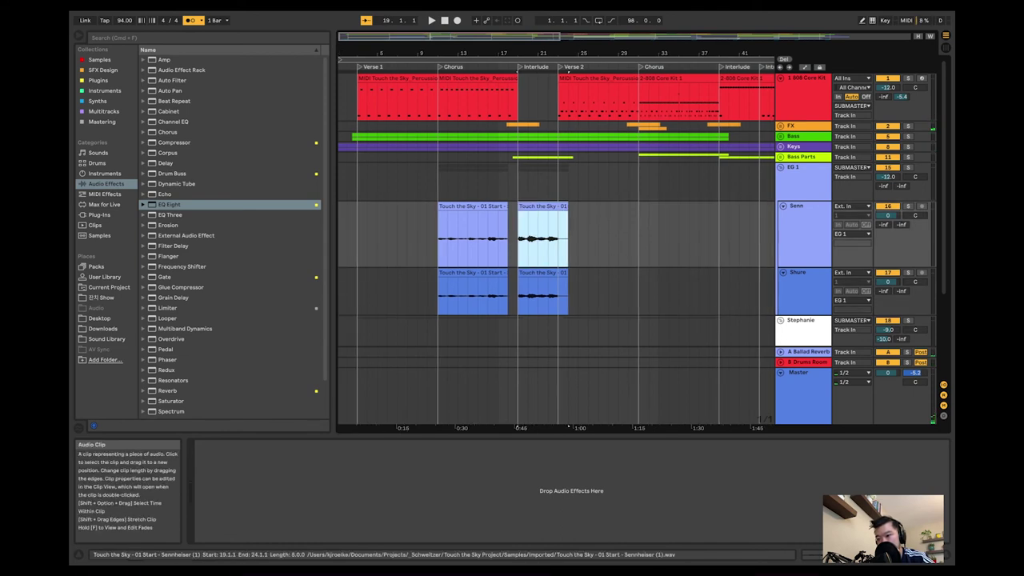
scroll(552, 240, right, 5)
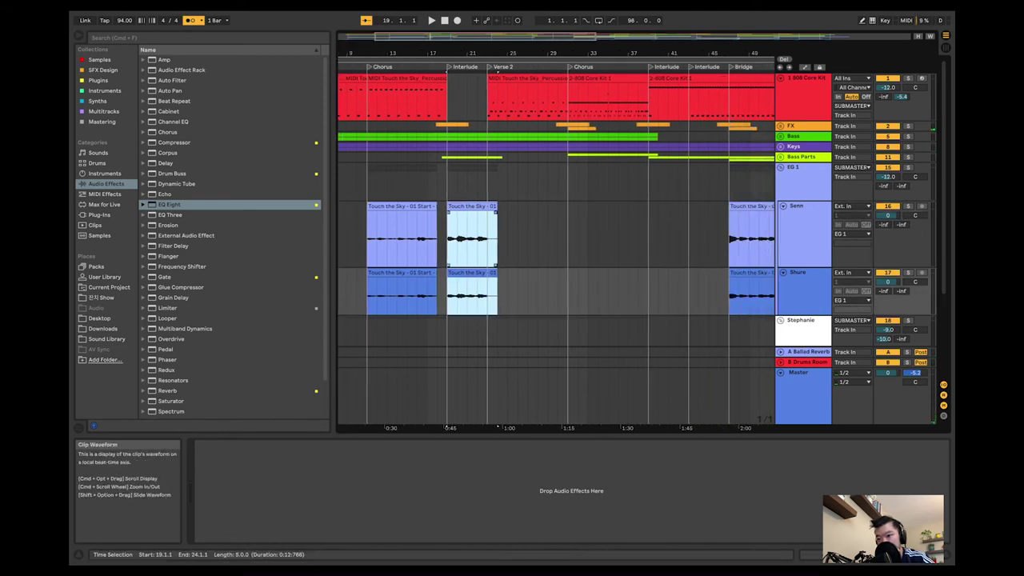
drag(471, 206, 673, 206)
scroll(673, 240, right, 5)
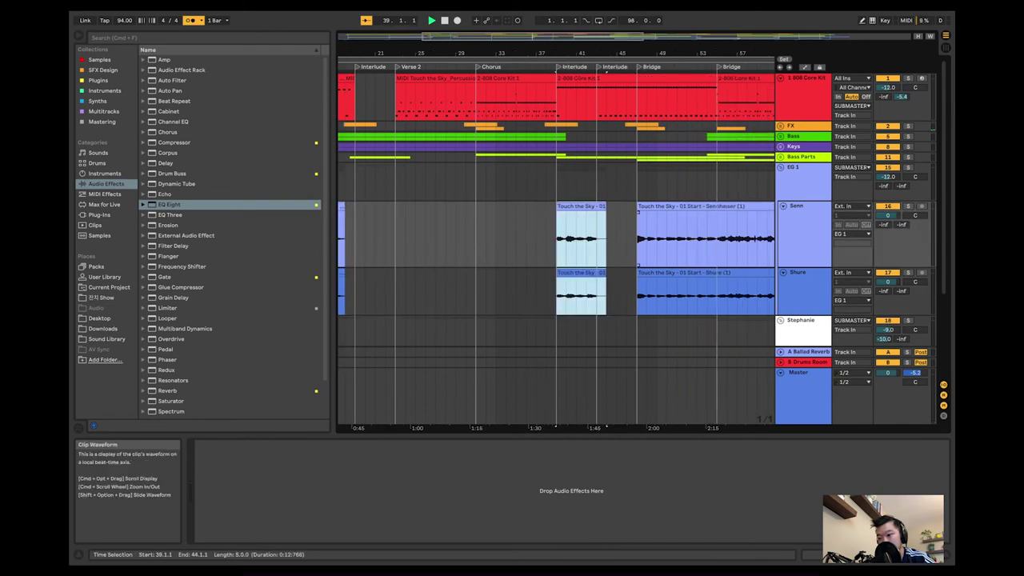
Move the Senn and Shure clips from the first Chorus to the Chorus at bar 31 and play from there.
scroll(479, 240, left, 8)
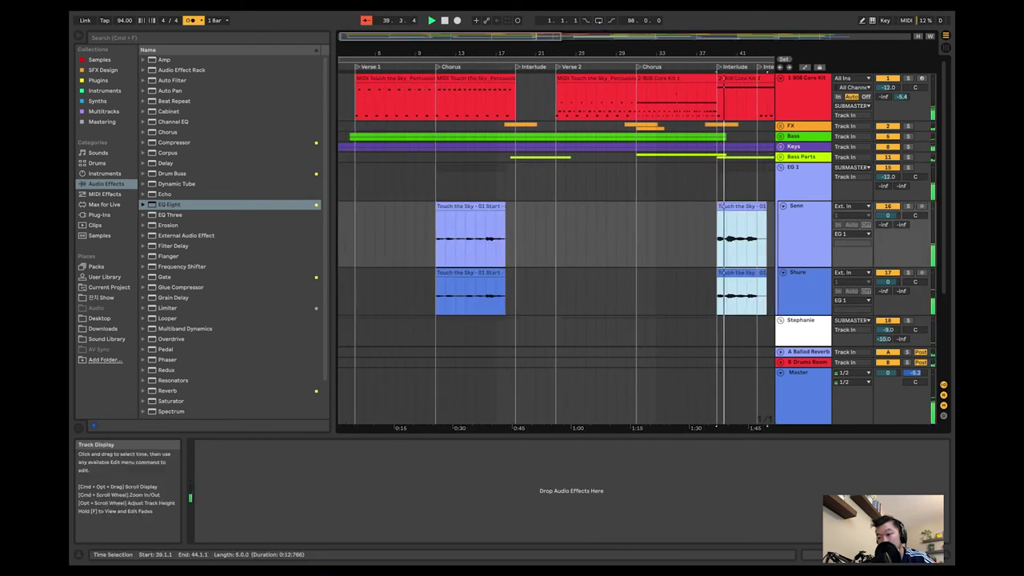
click(472, 206)
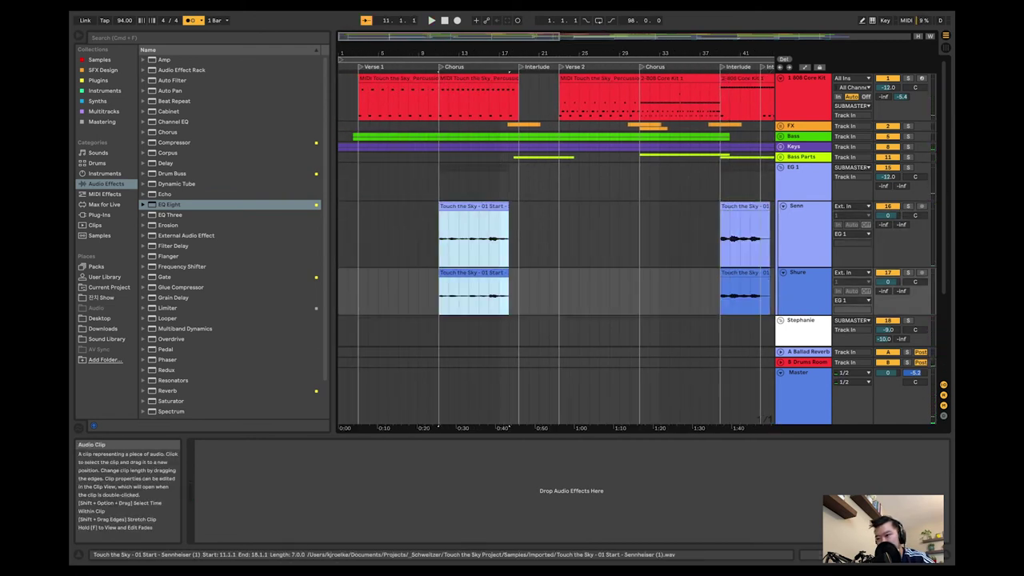
drag(472, 206, 673, 206)
key(space)
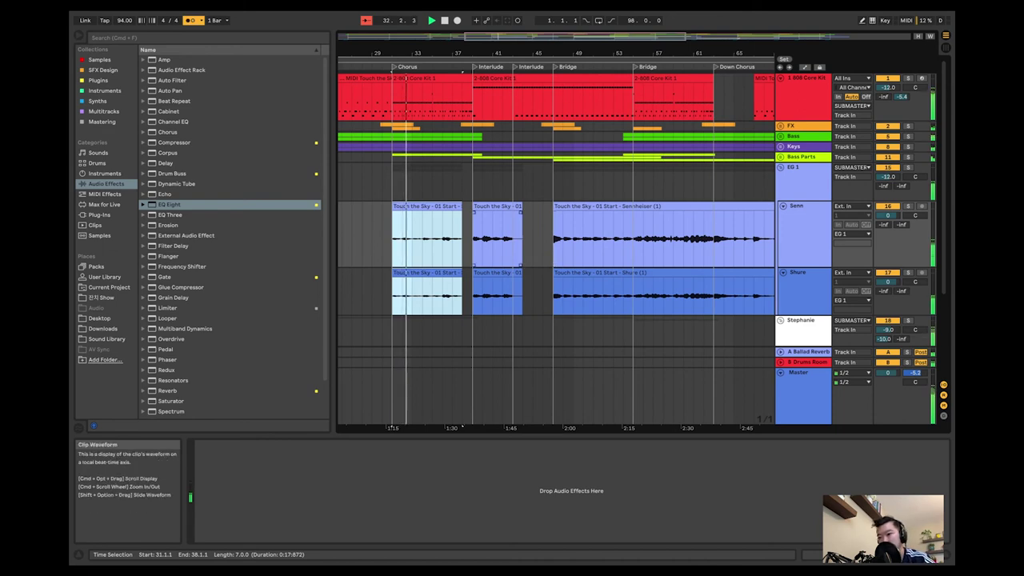
Unfold the Bass Parts group, set its volume to -9.0 dB and play from the Chorus at bar 31.
click(496, 207)
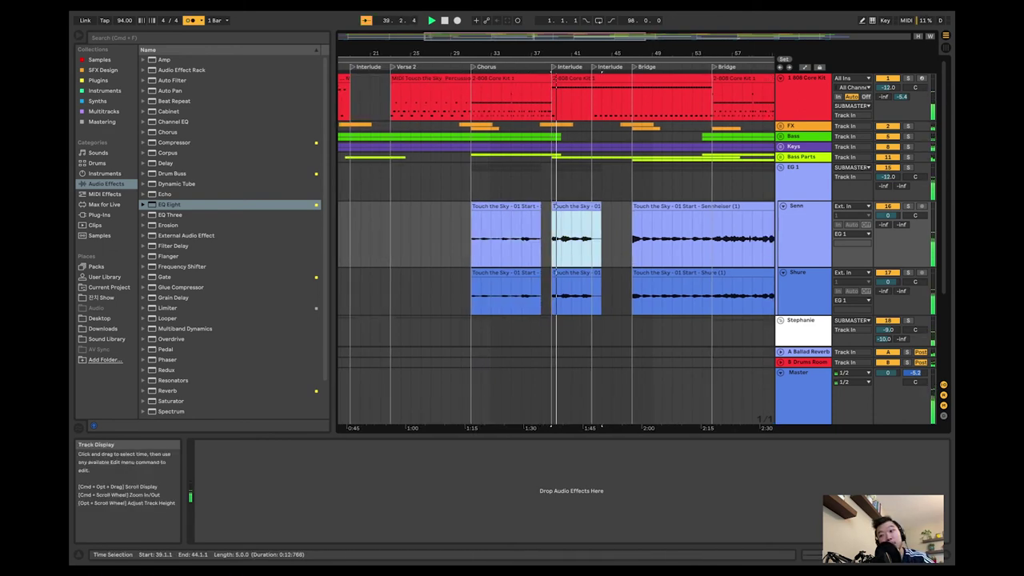
key(Right)
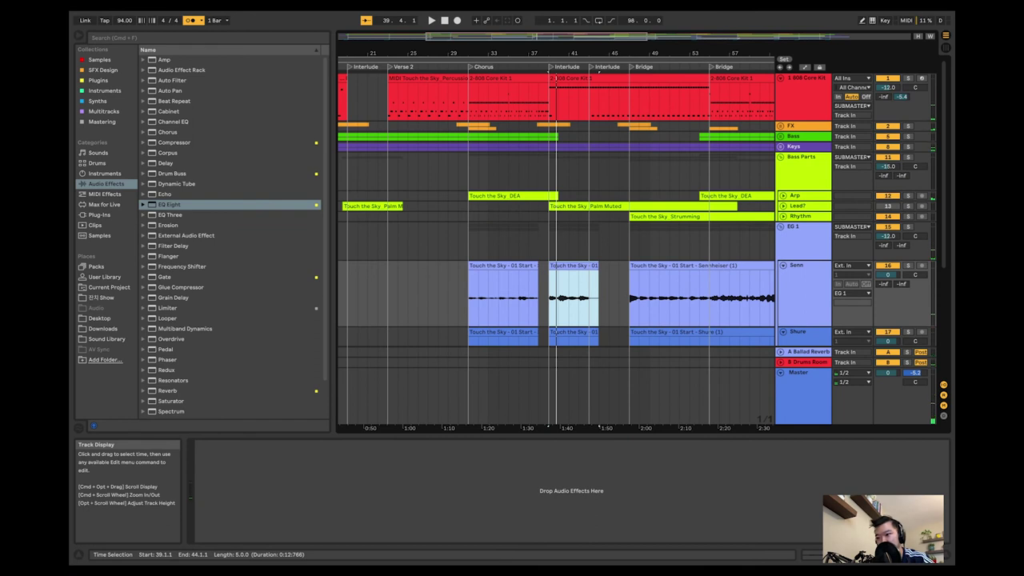
key(Up)
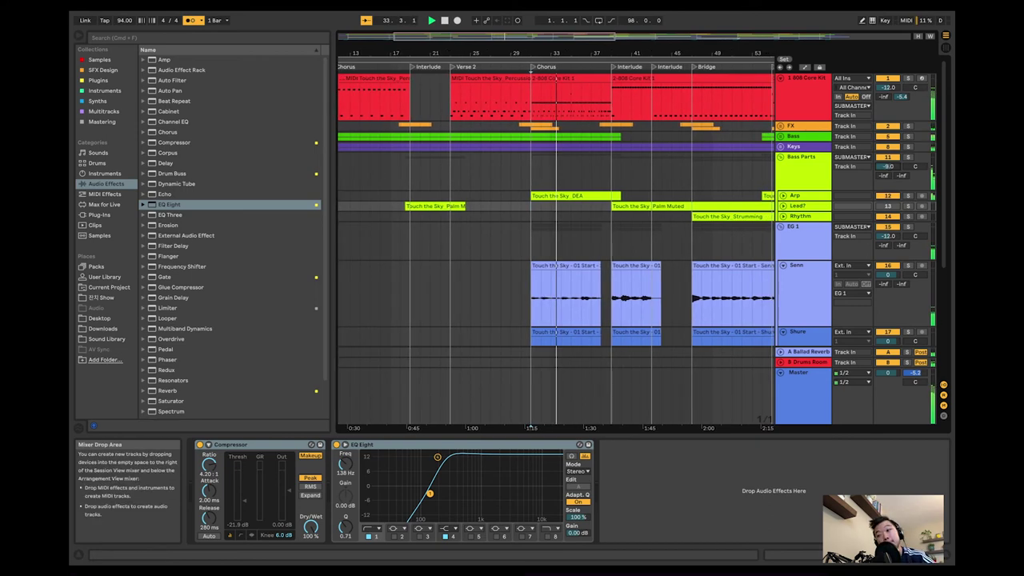
key(Right)
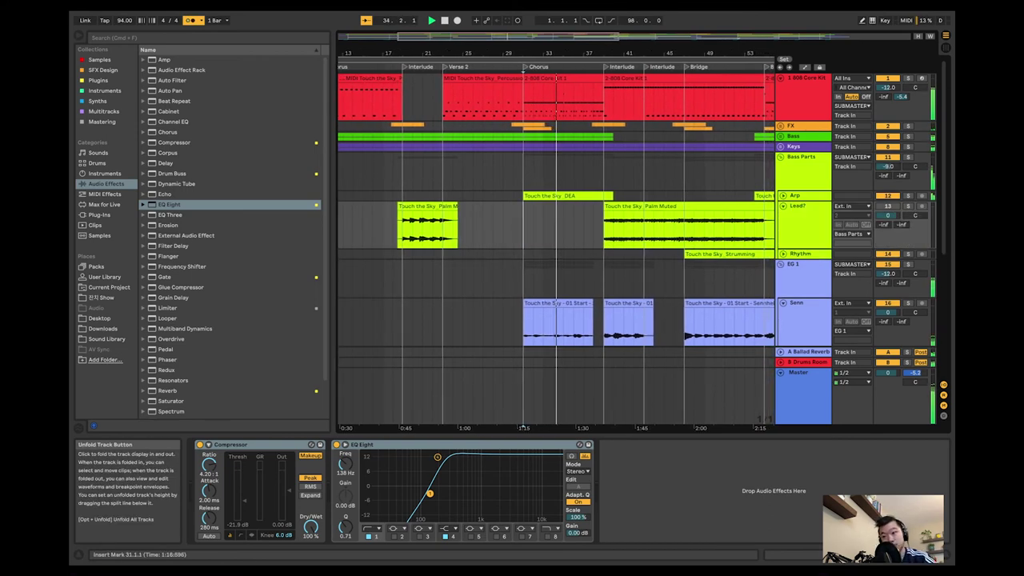
scroll(556, 240, right, 10)
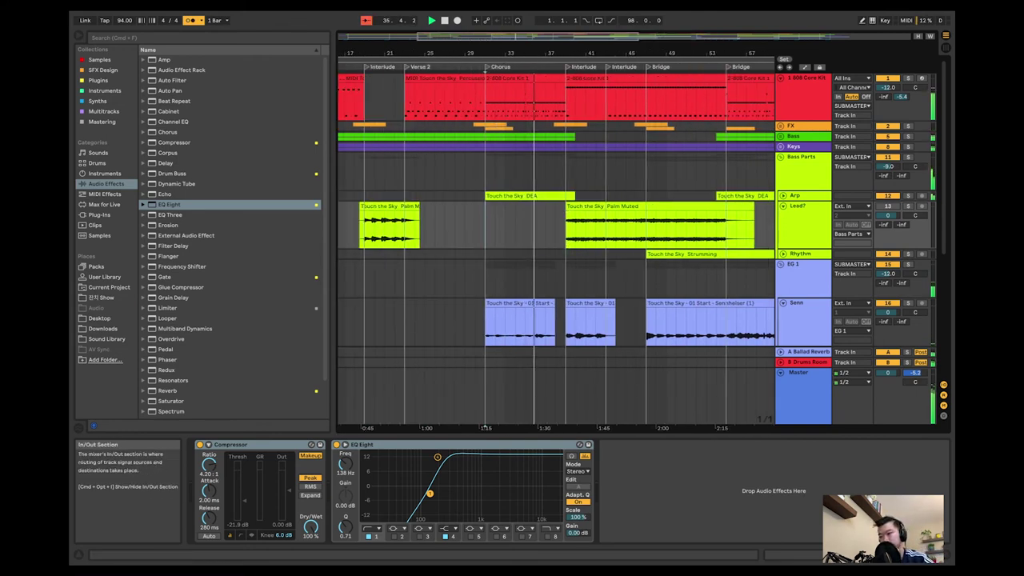
Collapse the Bass Parts group and select the EG 1 group to show its devices.
click(795, 195)
click(779, 156)
click(780, 167)
click(489, 157)
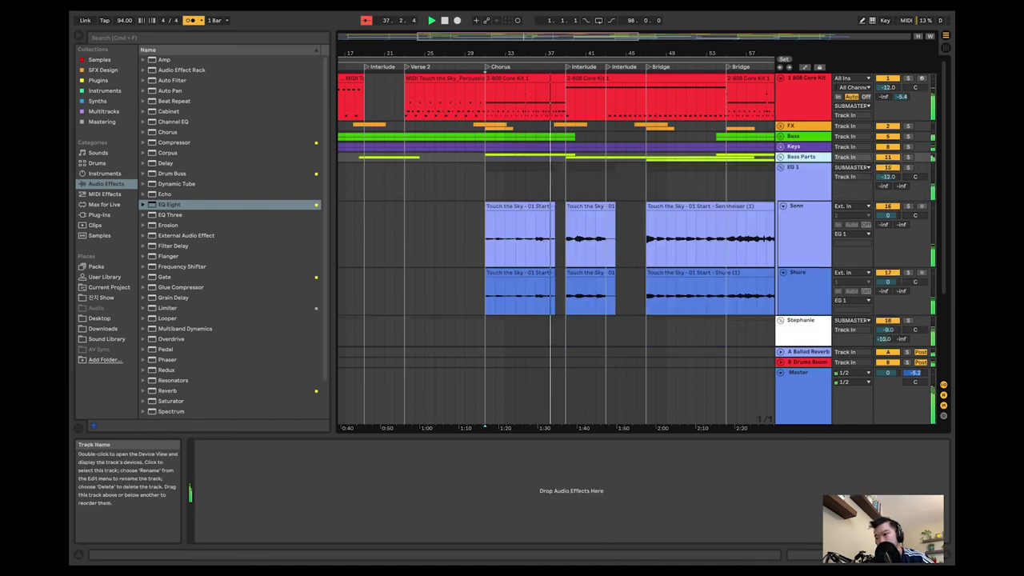
click(800, 183)
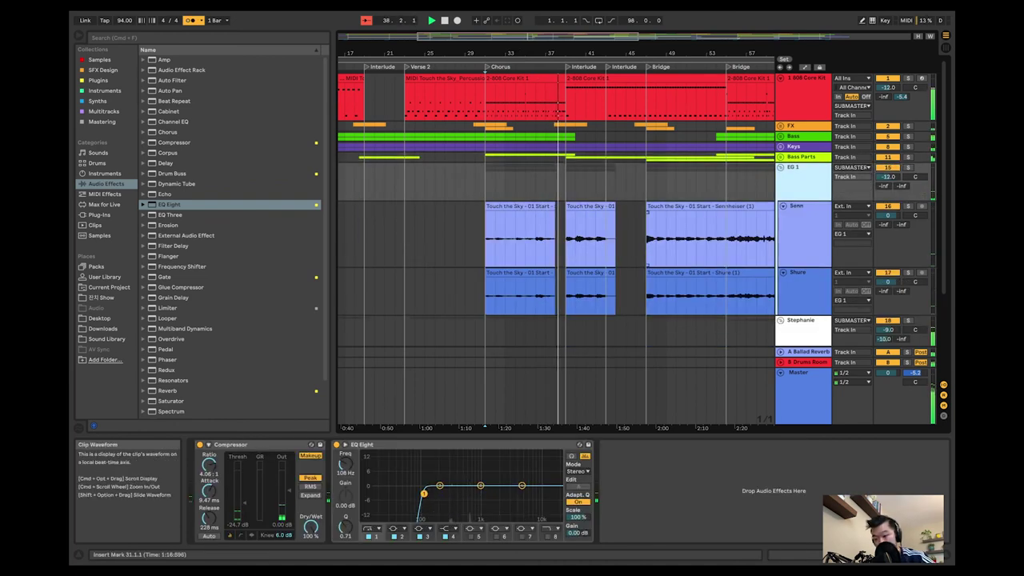
Set EG 1's compressor to 0.61 ms attack, 753 ms release and -40.1 dB threshold, and boost EQ band 3 by 5.58 dB at 2.06 kHz.
scroll(555, 248, right, 10)
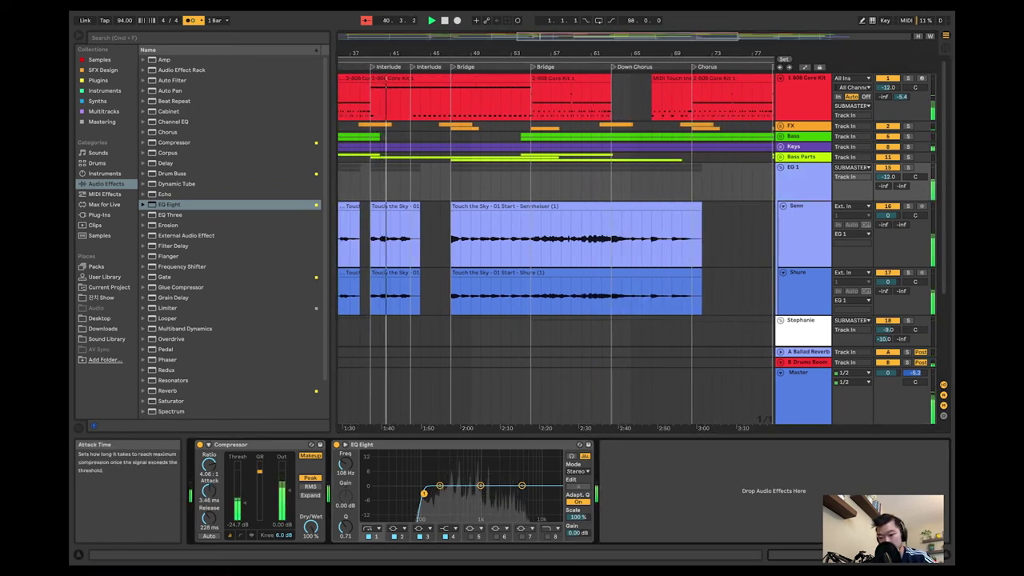
drag(209, 518, 208, 510)
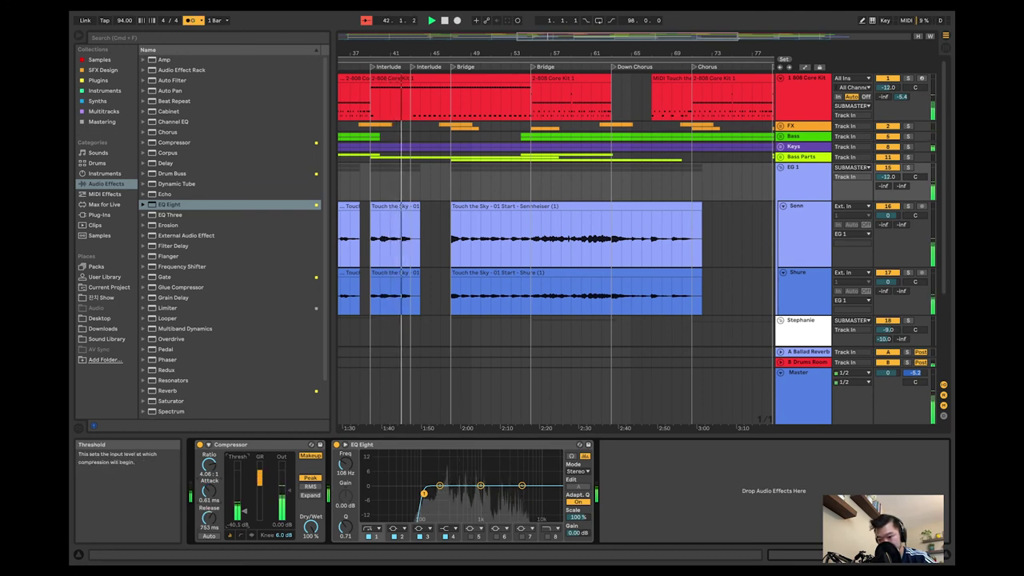
drag(480, 486, 495, 477)
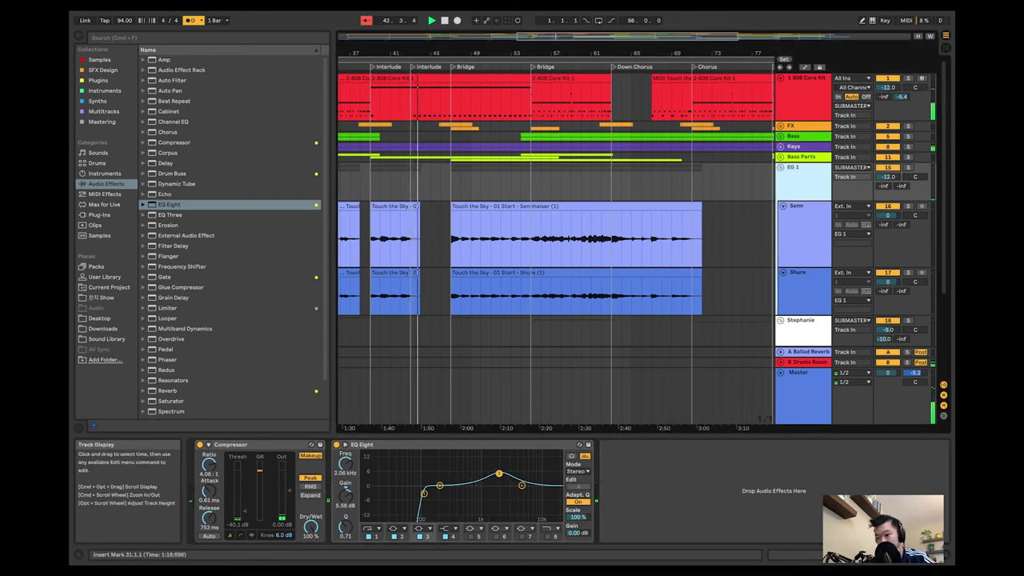
Duplicate the five-bar Senn and Shure clips at bar 39 so the copies start at the Interlude on bar 43.
scroll(551, 240, left, 3)
scroll(556, 240, left, 2)
scroll(526, 239, up, 5)
click(523, 206)
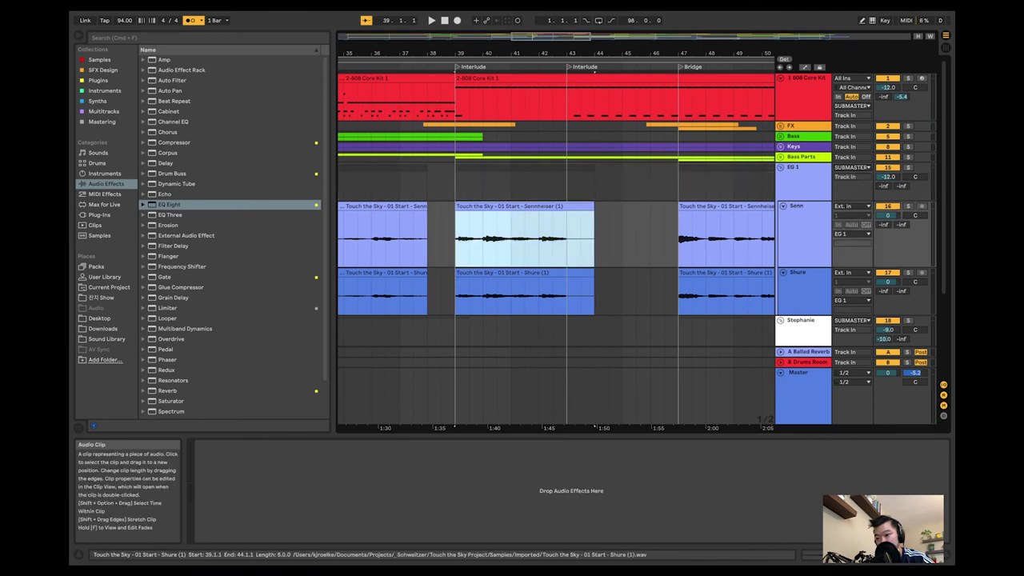
shift+click(524, 292)
drag(524, 239, 635, 239)
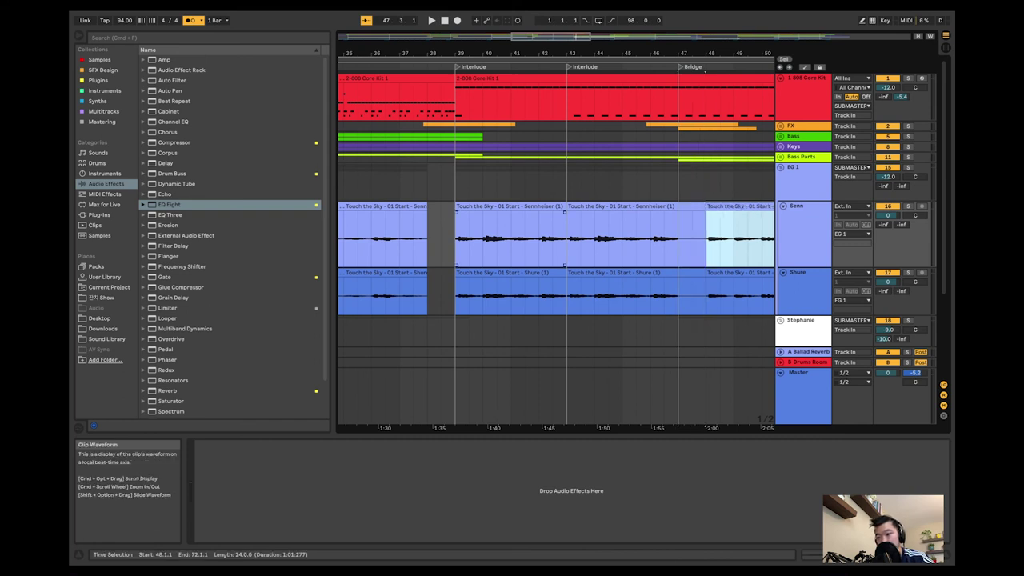
While playing from bar 39, set EG 1's compressor output to 4.85 dB and EQ band 3 to 4.34 dB at 2.35 kHz.
click(459, 66)
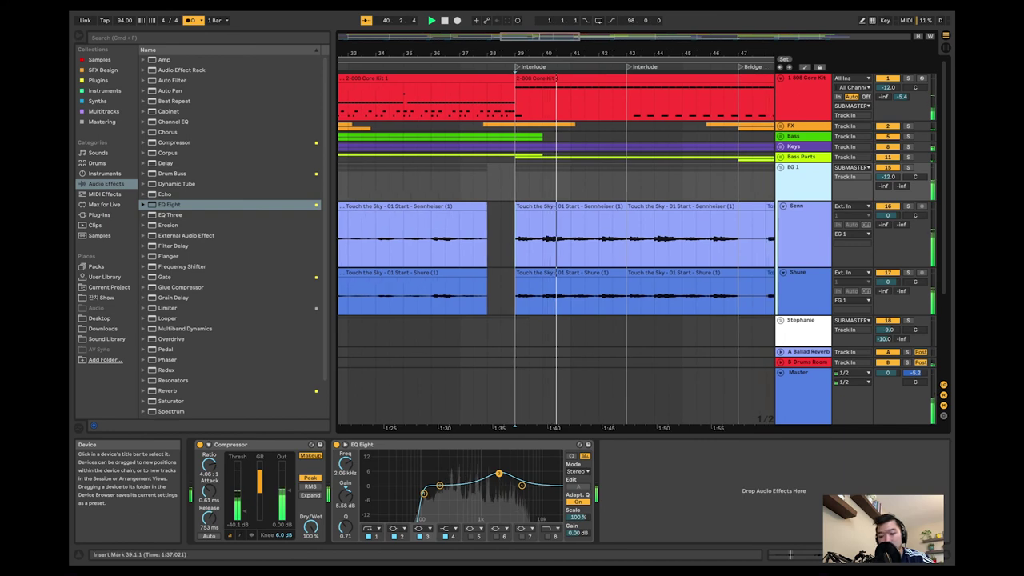
key(Tab)
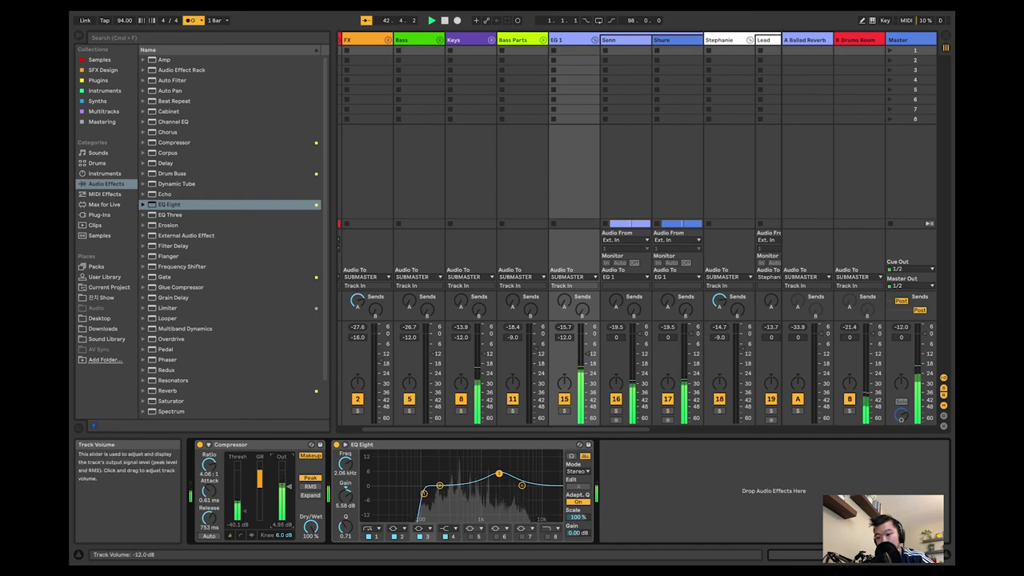
key(Tab)
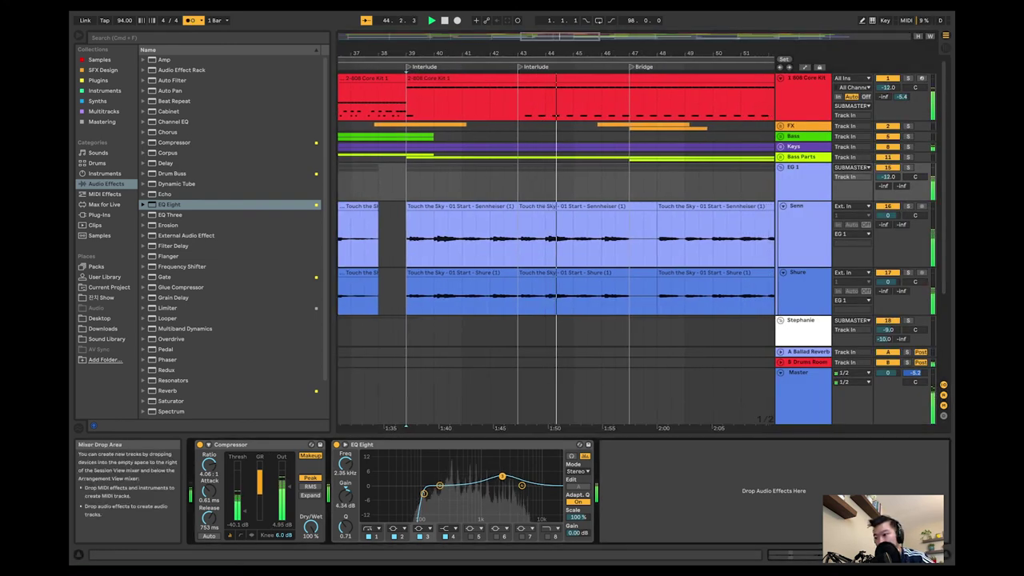
click(797, 280)
key(Up)
key(Up)
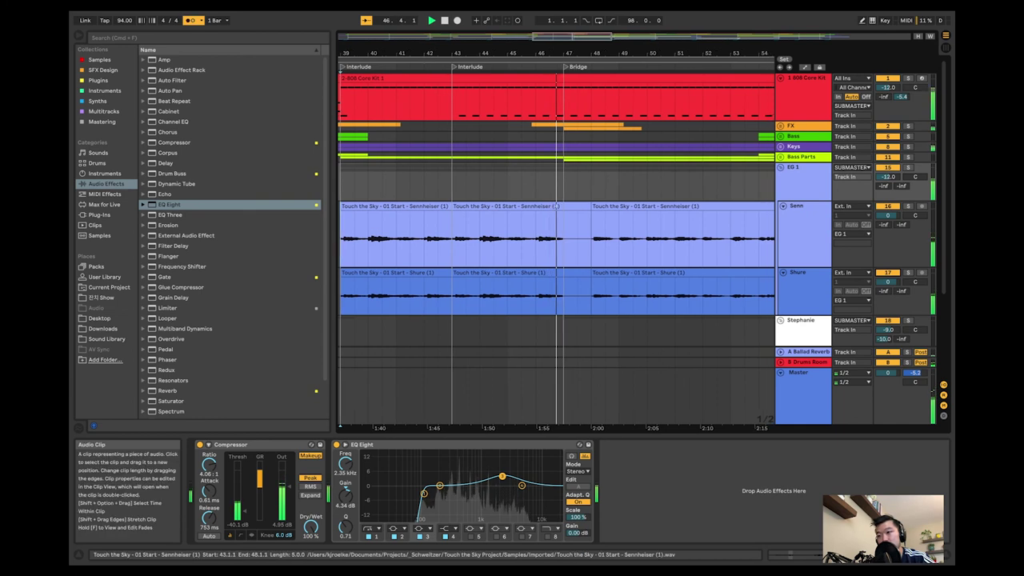
Trim the start of the final long Senn and Shure clips from bar 48 to the second Bridge at bar 55.
key(Down)
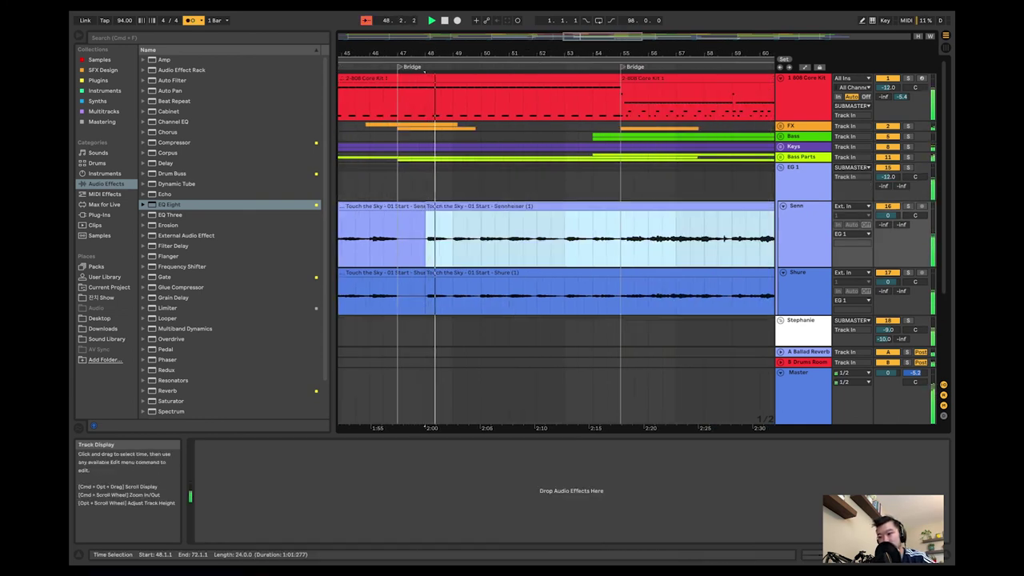
drag(425, 209, 453, 210)
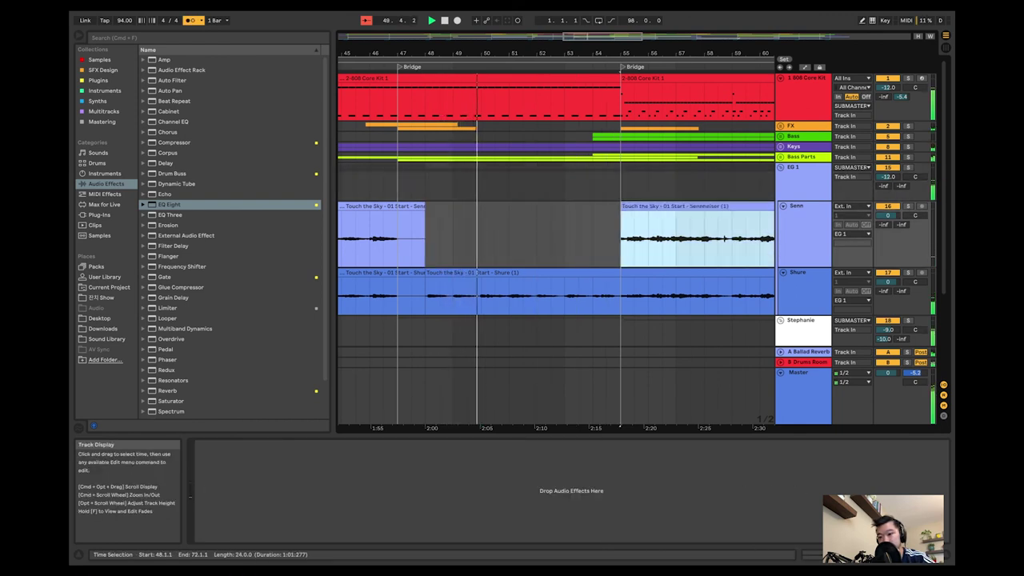
drag(426, 276, 565, 276)
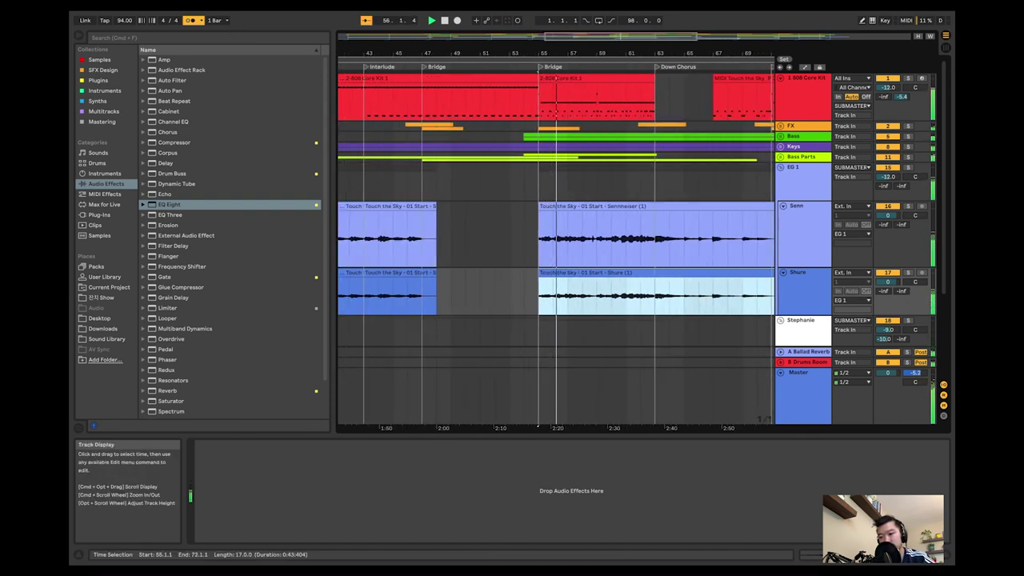
Audition the guitar arrangement from bar 33 in the Chorus and from the Chorus at bar 71.
scroll(555, 240, left, 10)
click(555, 240)
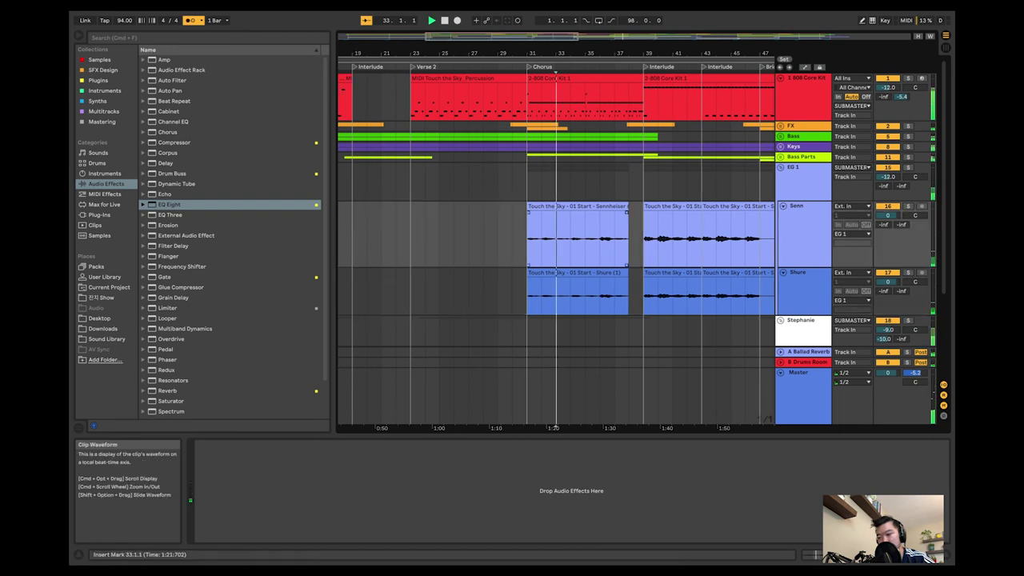
scroll(554, 240, right, 15)
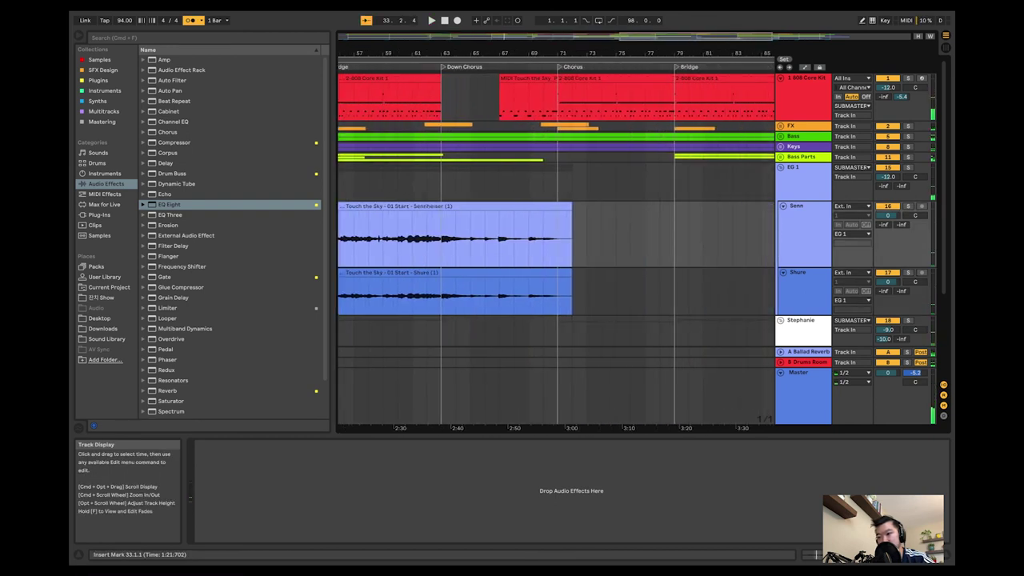
scroll(554, 240, right, 2)
scroll(555, 240, left, 1)
click(555, 240)
key(space)
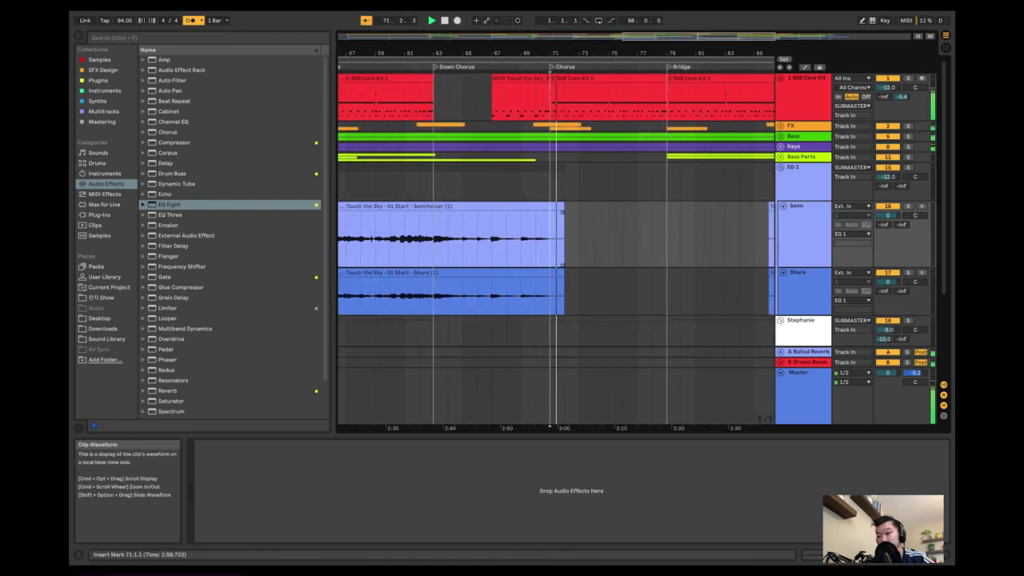
Audition the arrangement from the final Bridge at bar 79.
scroll(555, 240, right, 3)
click(555, 239)
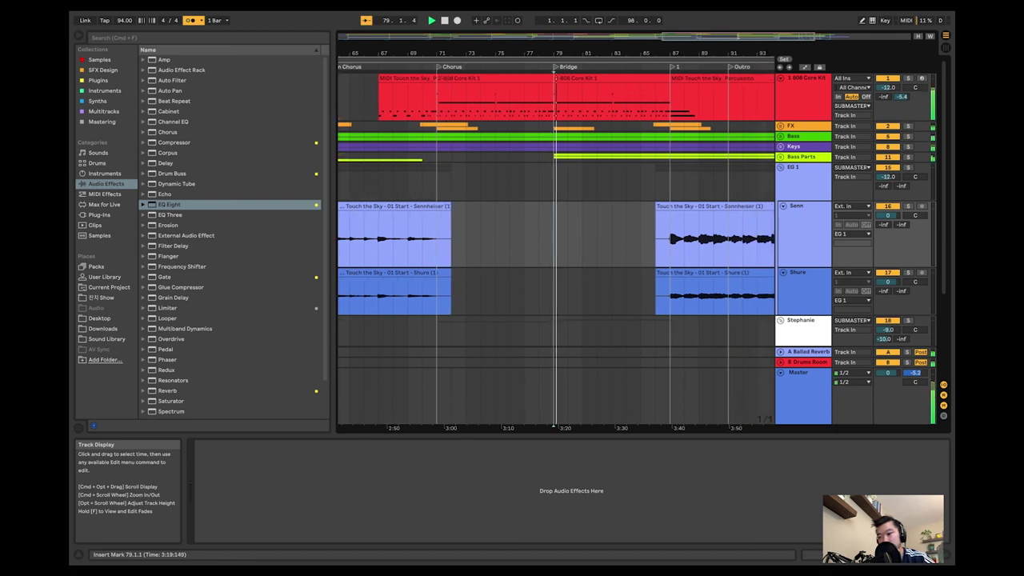
key(space)
Copy the Interlude Senn and Shure clips spanning bars 39 to 48 to the final Bridge, starting at bar 79.
scroll(555, 240, left, 10)
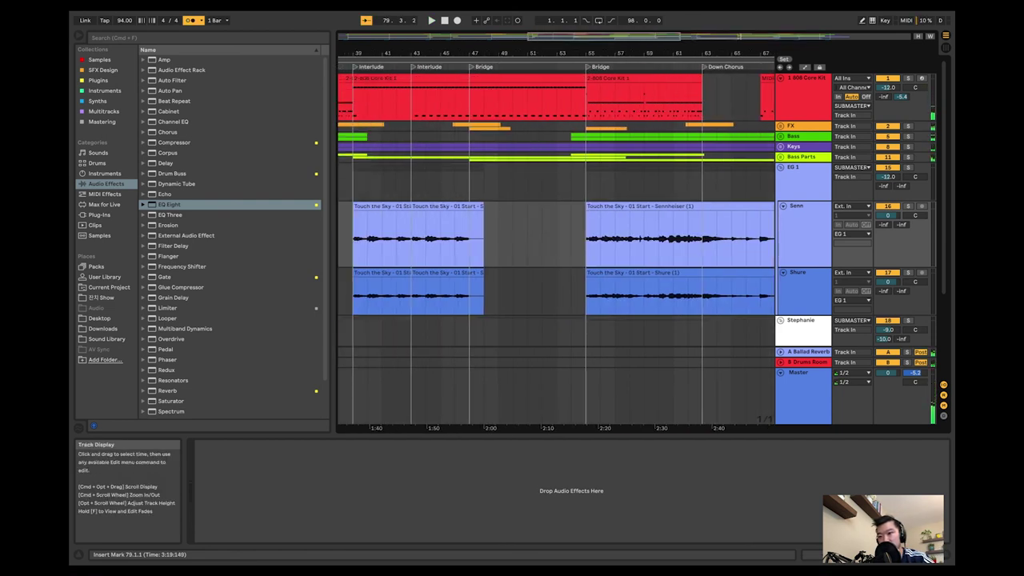
scroll(555, 239, left, 4)
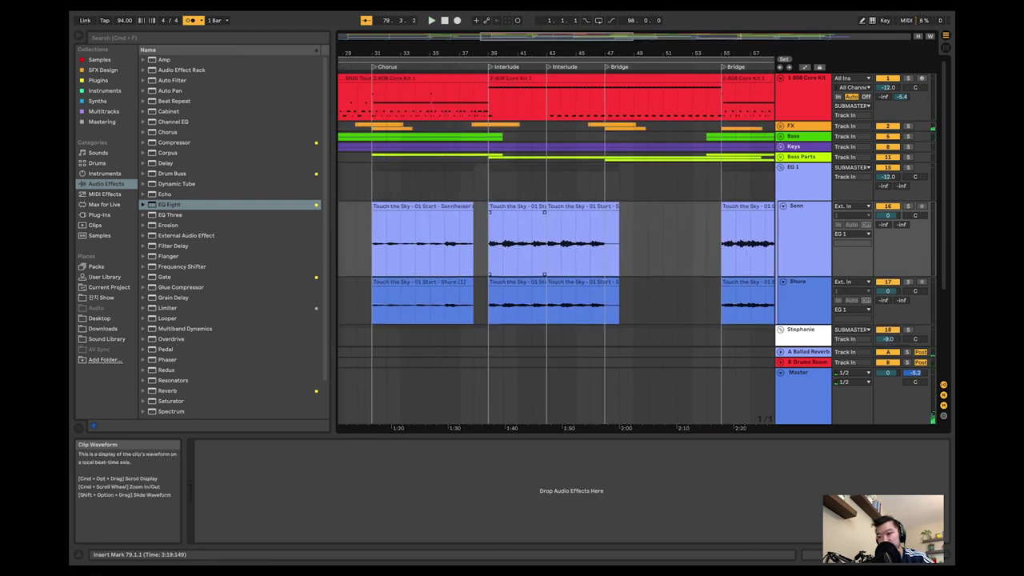
scroll(555, 240, down, 4)
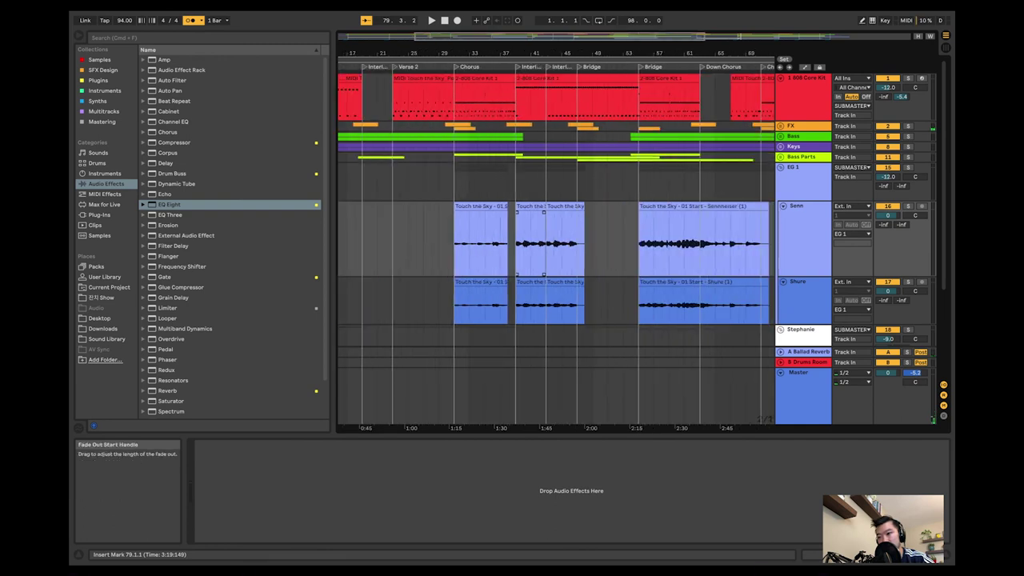
click(534, 240)
shift+click(550, 304)
scroll(555, 240, right, 5)
scroll(768, 243, right, 1)
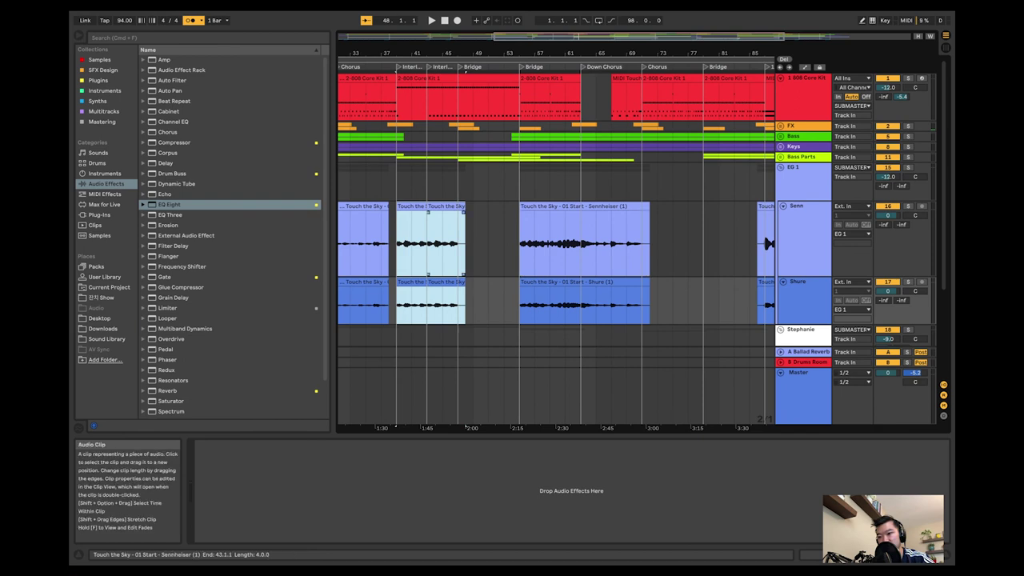
drag(432, 240, 739, 240)
drag(770, 427, 622, 427)
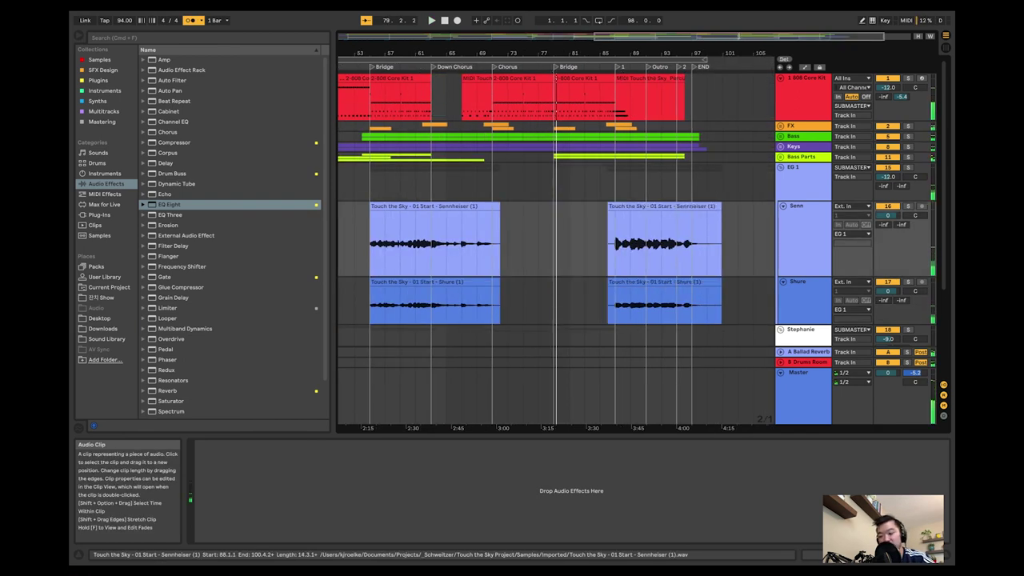
key(super+z)
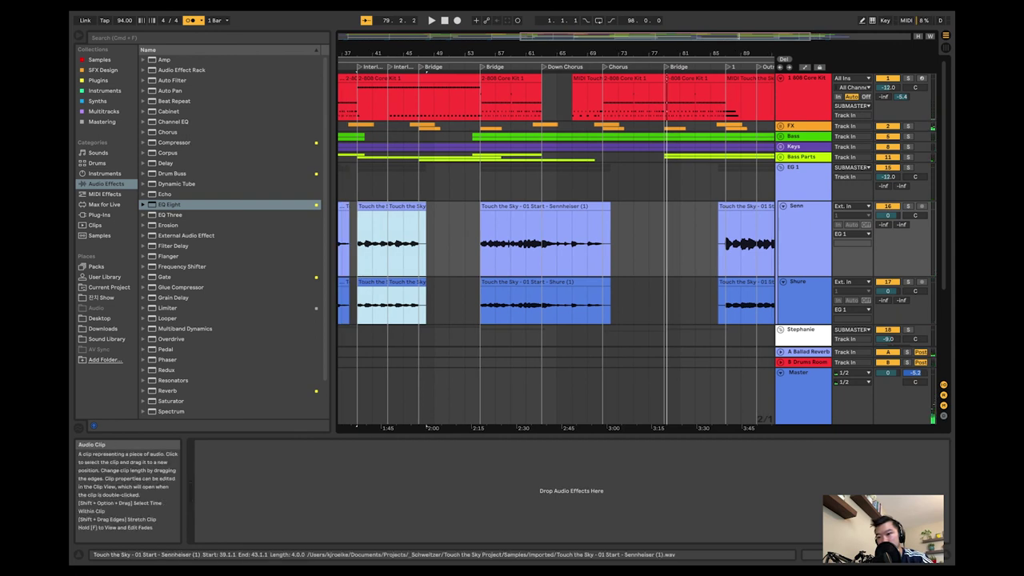
drag(426, 428, 621, 428)
key(space)
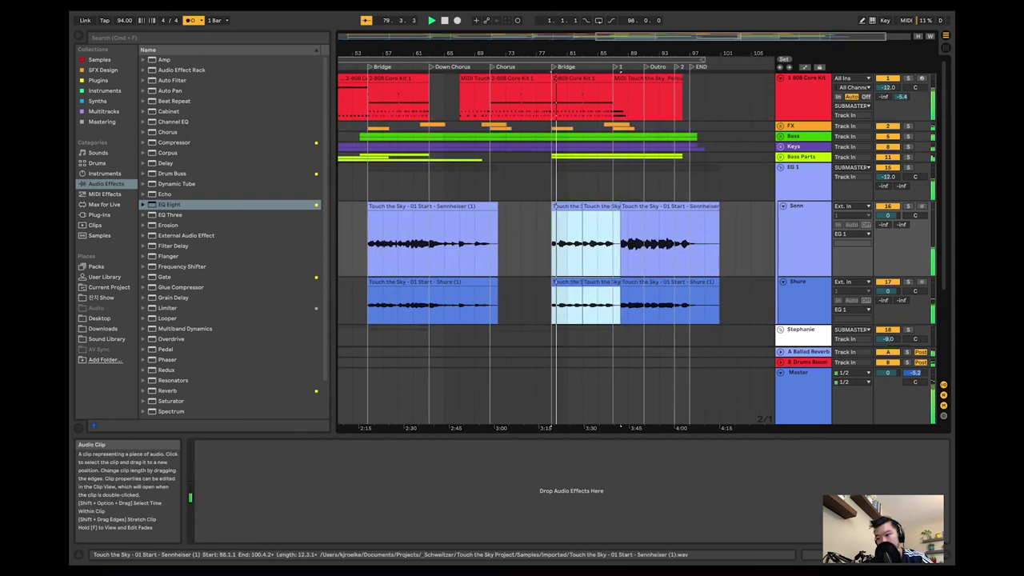
Delete the final Senn and Shure clips from bar 88 and duplicate the bar 79 clips so the copies start at bar 87.
click(668, 232)
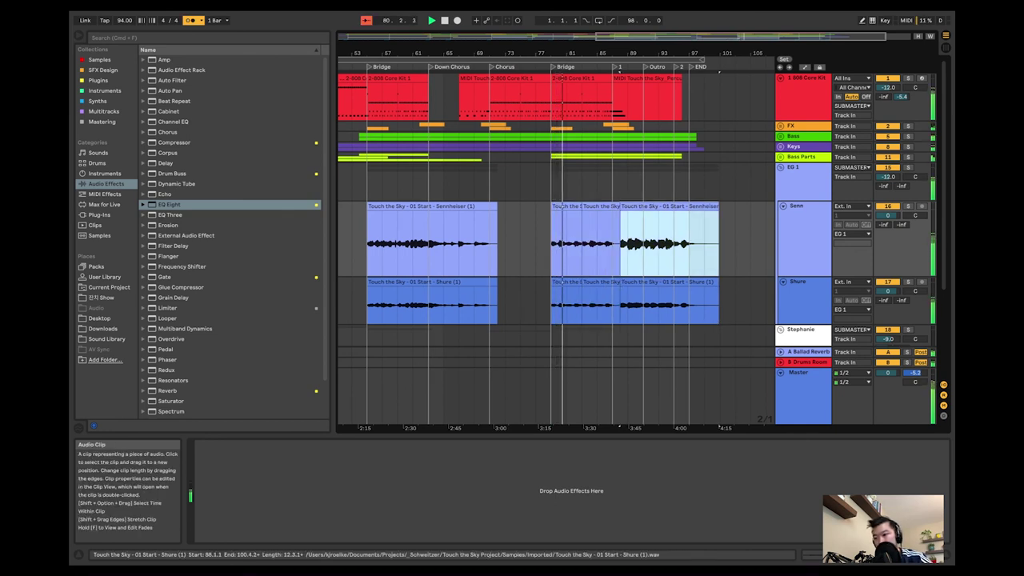
key(Delete)
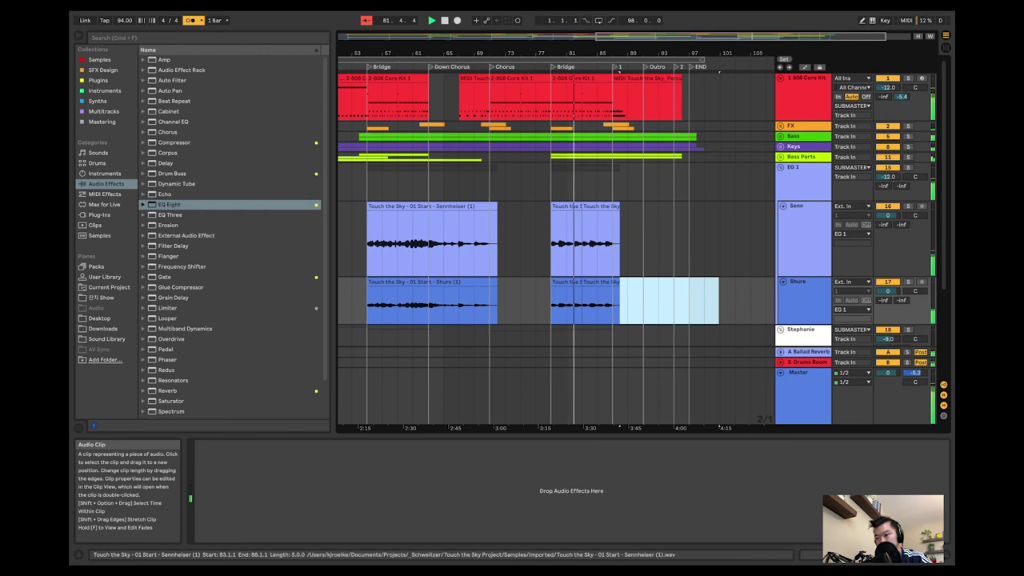
click(584, 240)
shift+click(584, 304)
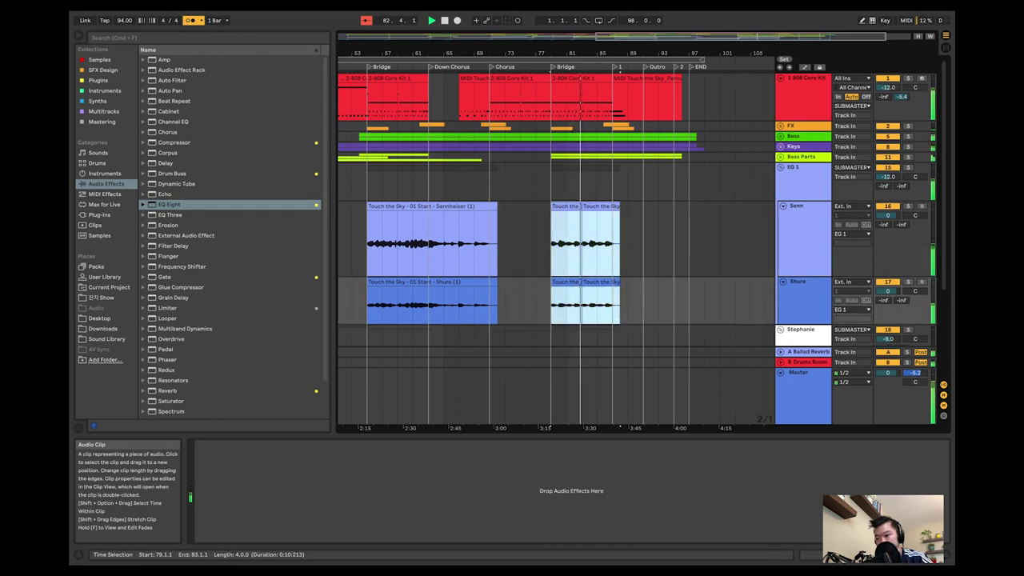
key(super+d)
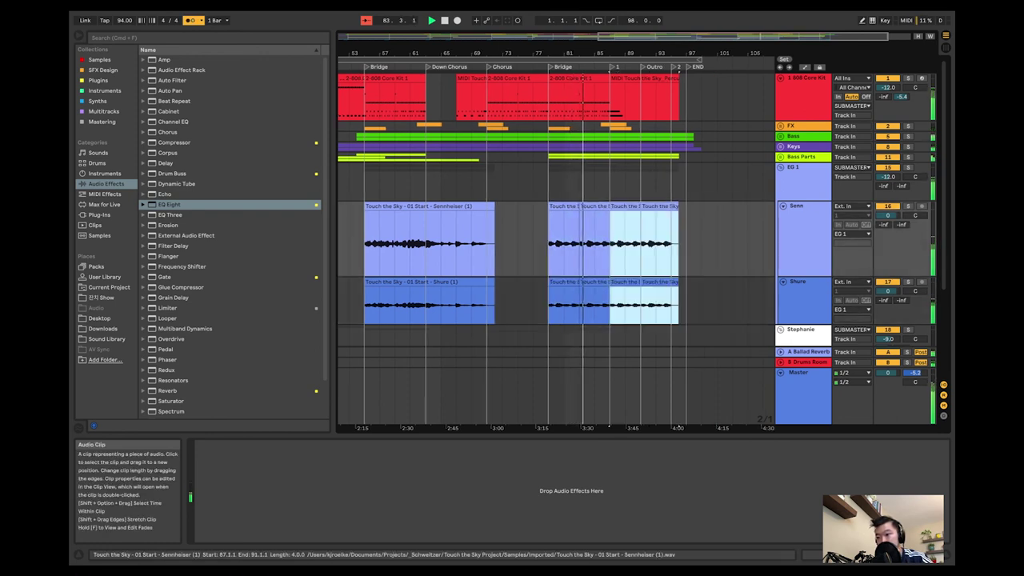
Remove the copied Senn and Shure clips at bar 91 and extend the bar 87 clips to bar 93 in the Outro.
scroll(608, 210, right, 2)
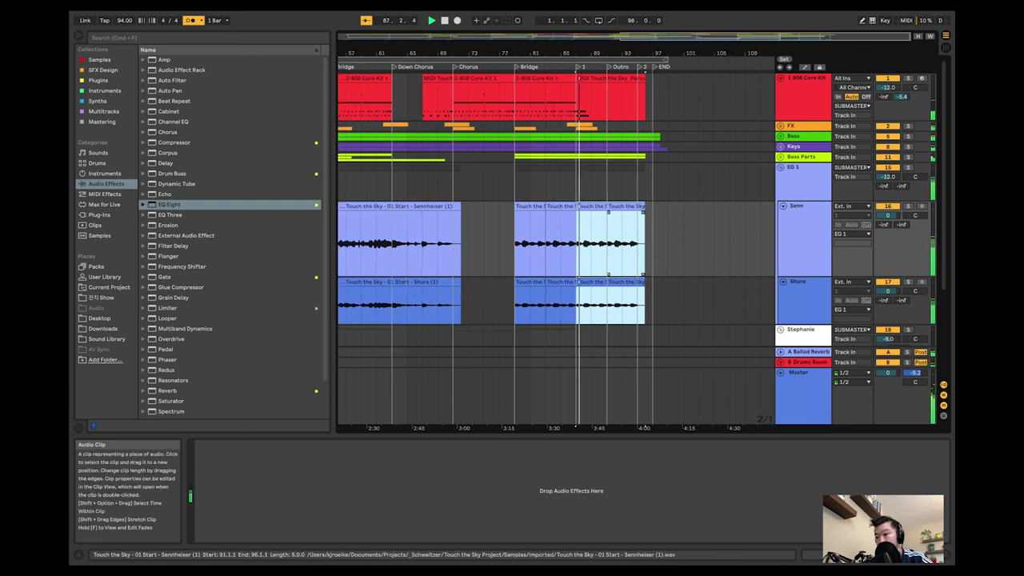
key(Delete)
key(super+z)
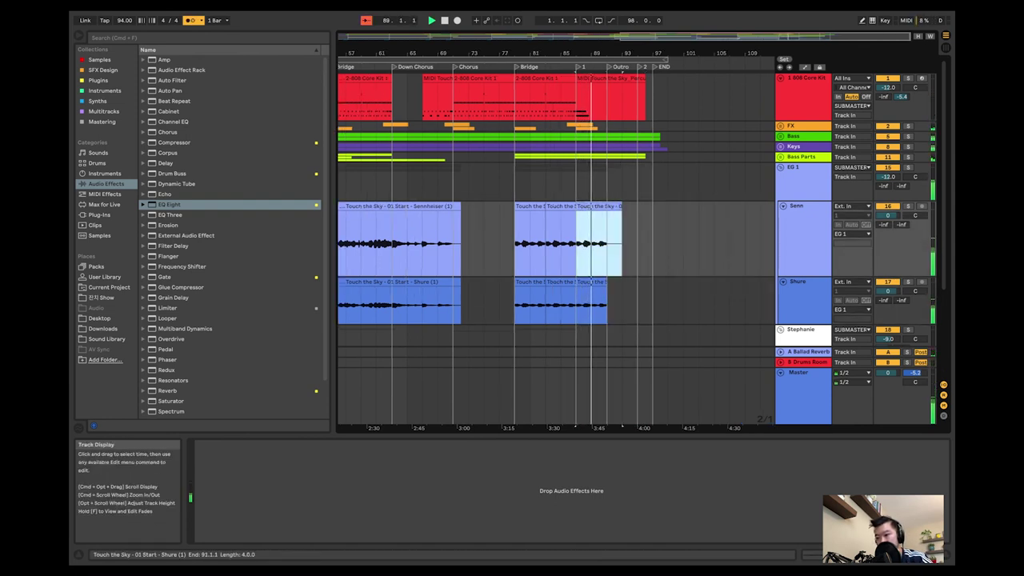
click(591, 283)
click(652, 303)
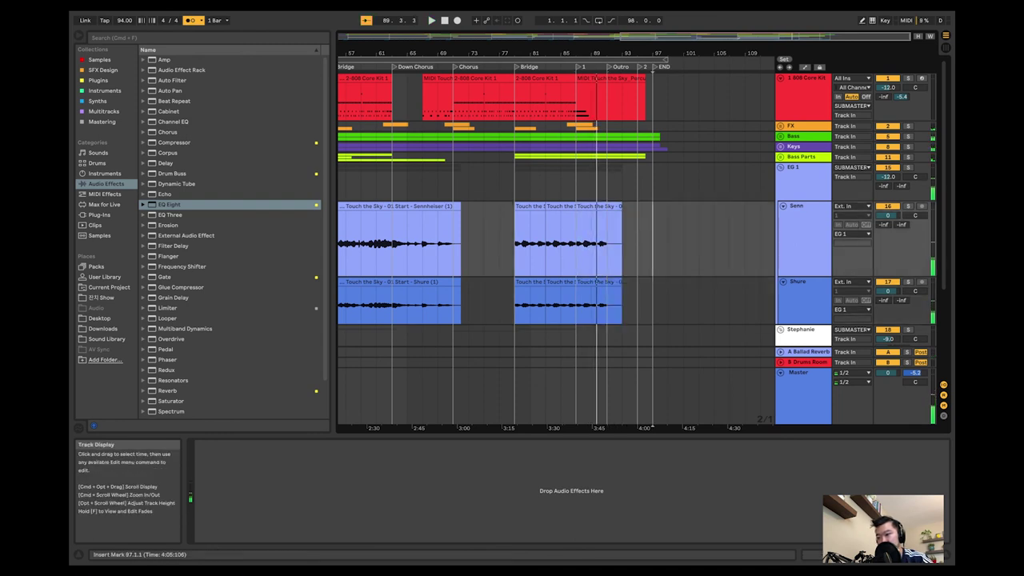
scroll(653, 303, left, 5)
scroll(652, 303, left, 6)
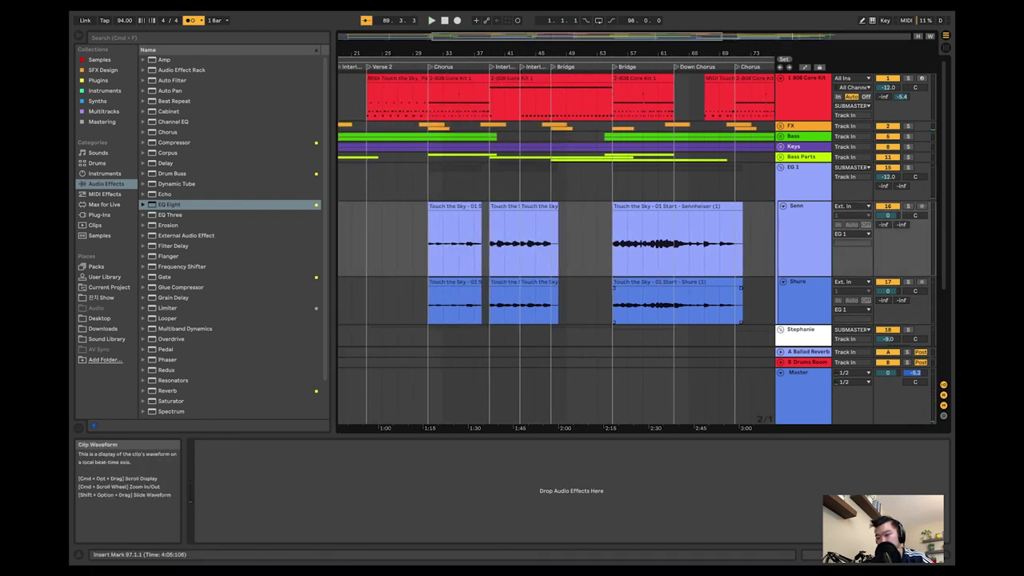
scroll(653, 303, right, 4)
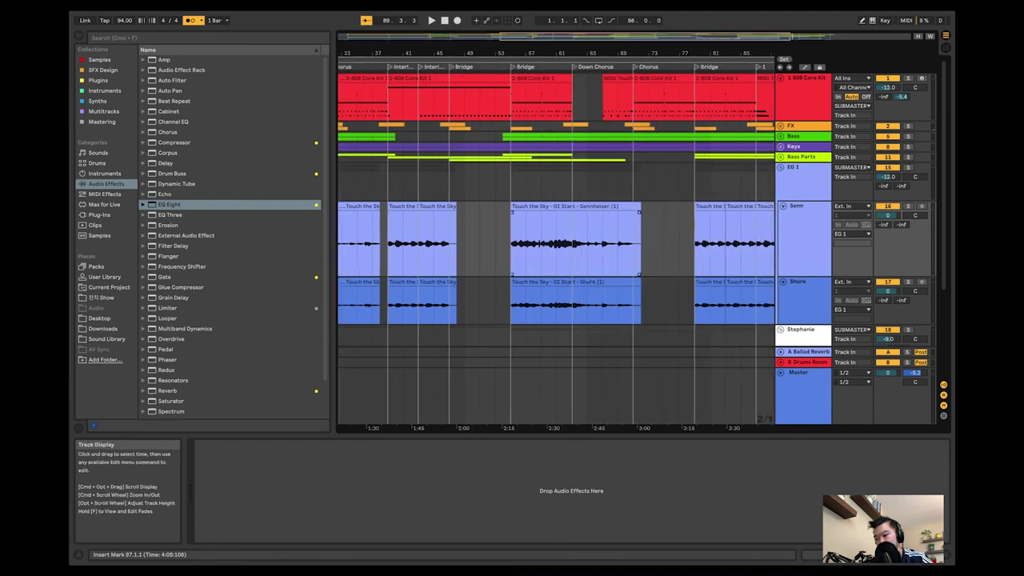
scroll(652, 302, right, 1)
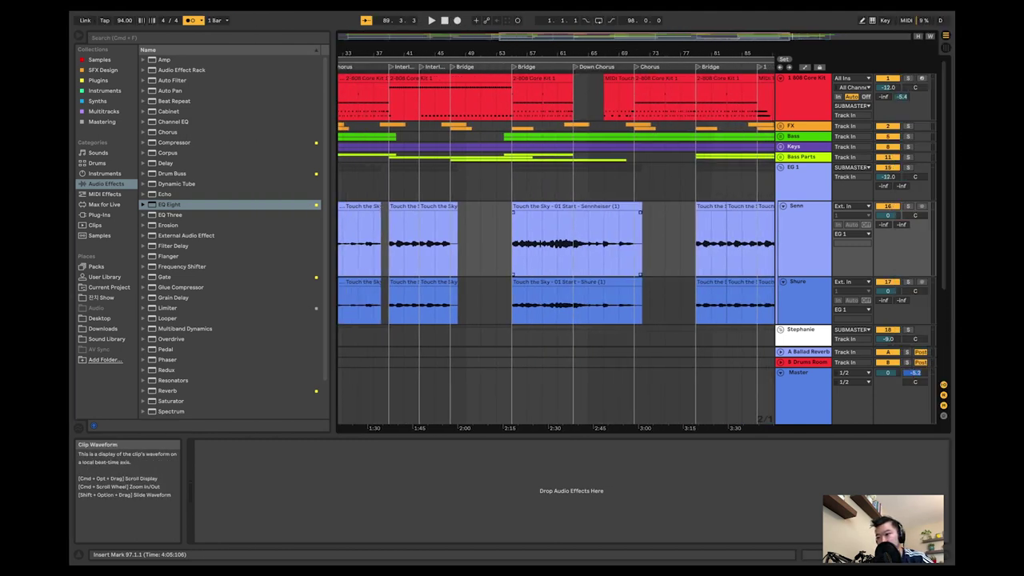